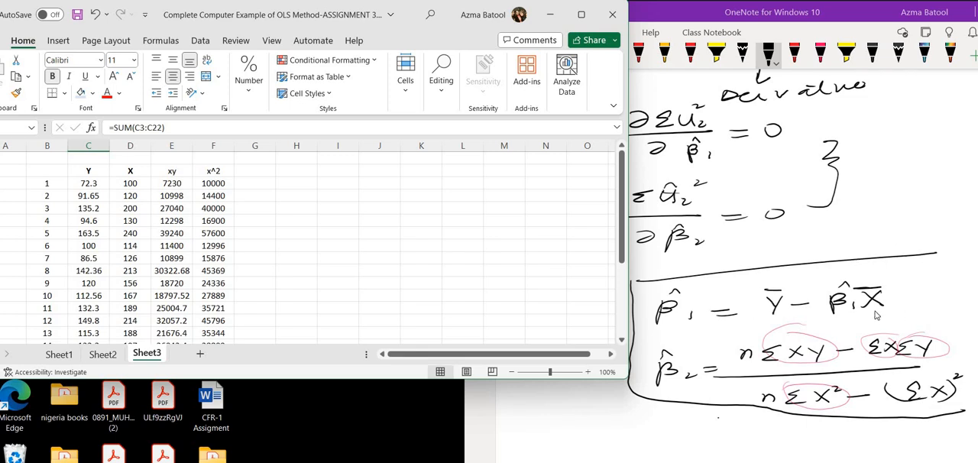
# Step: Maximize the OLS example workbook and inspect the average formula for the Y column in C24
pyautogui.click(582, 16)
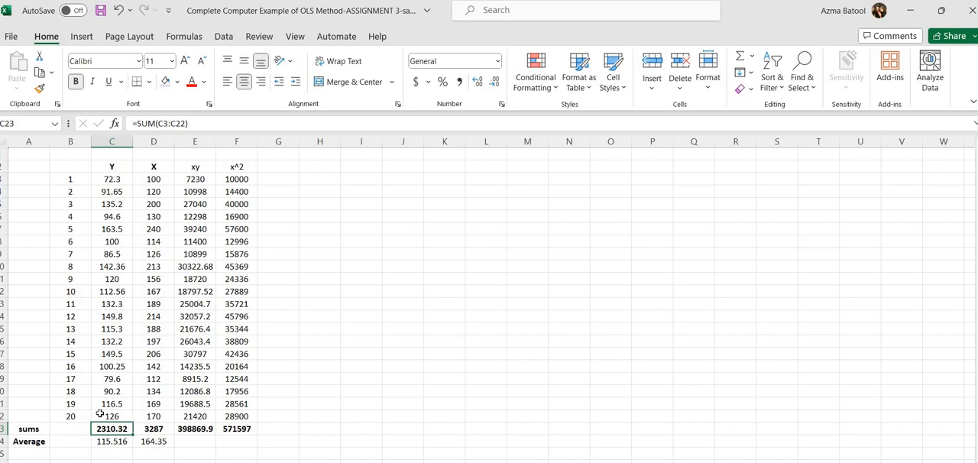
pyautogui.click(112, 442)
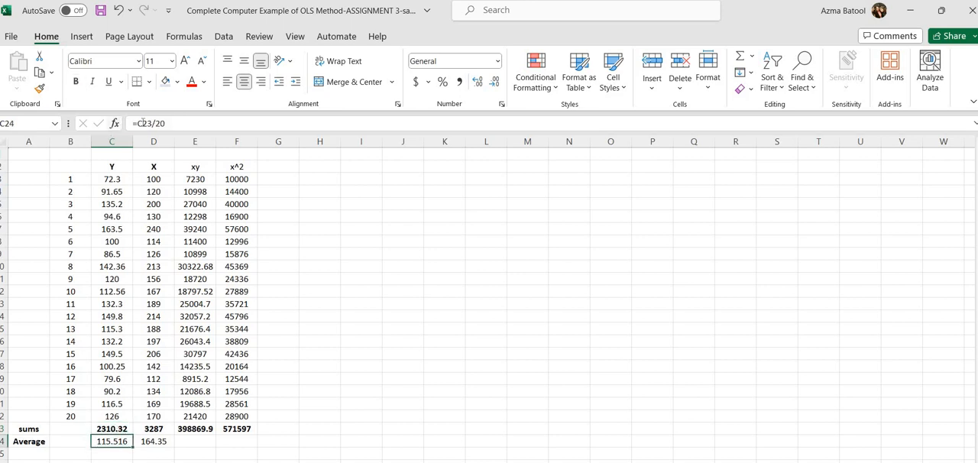
pyautogui.click(171, 123)
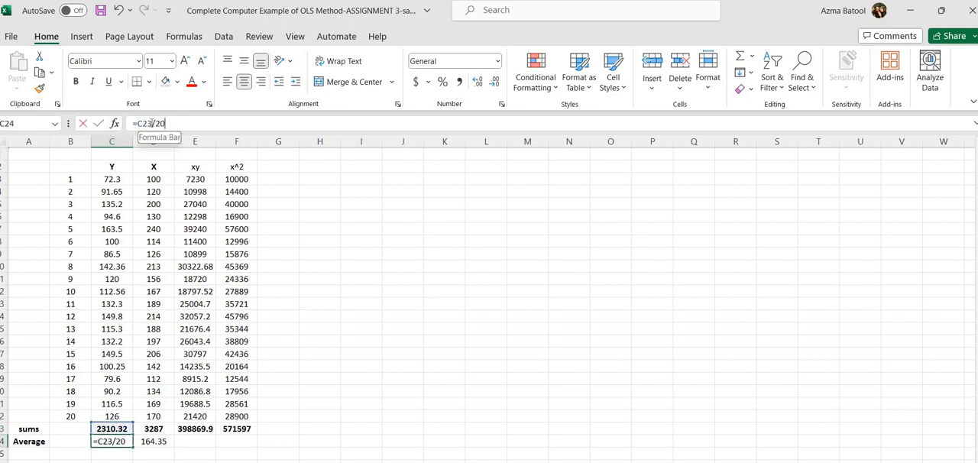
pyautogui.moveTo(171, 123); pyautogui.dragTo(135, 123)
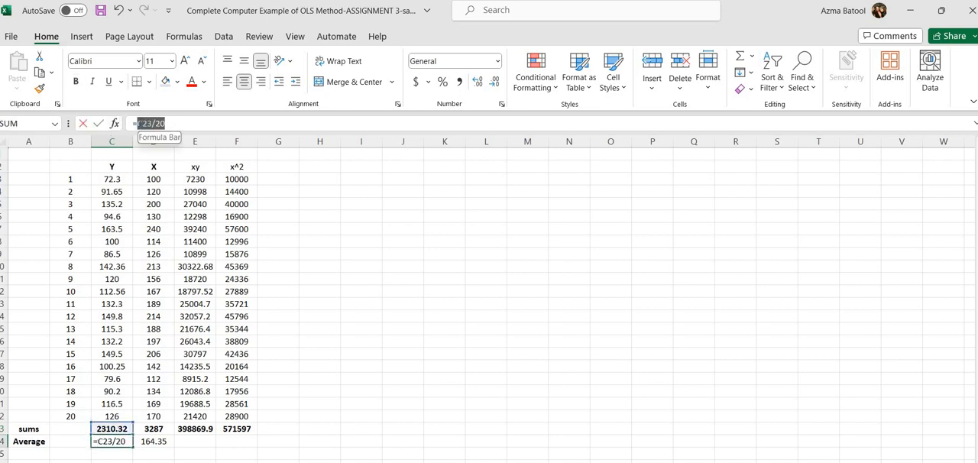
pyautogui.click(184, 123)
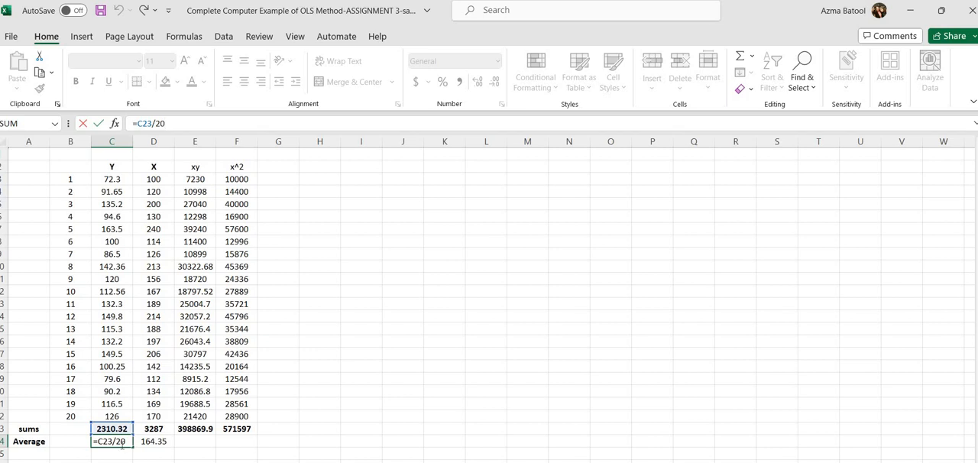
pyautogui.click(233, 453)
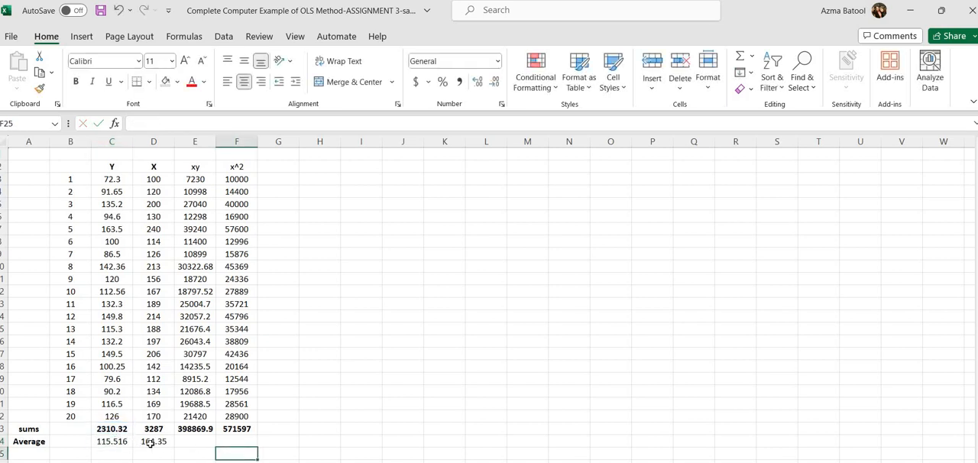
# Step: Fill the Y average formula from C24 across to the X column in D24
pyautogui.click(110, 444)
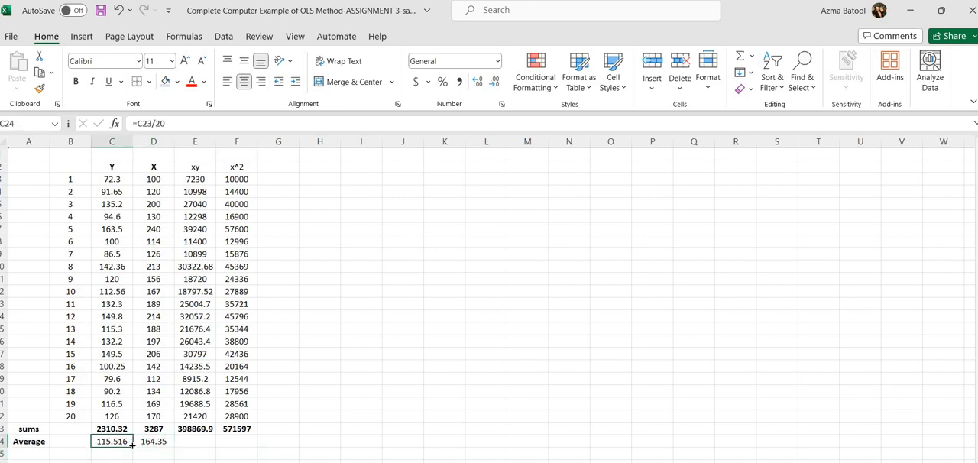
pyautogui.moveTo(160, 444); pyautogui.dragTo(162, 446)
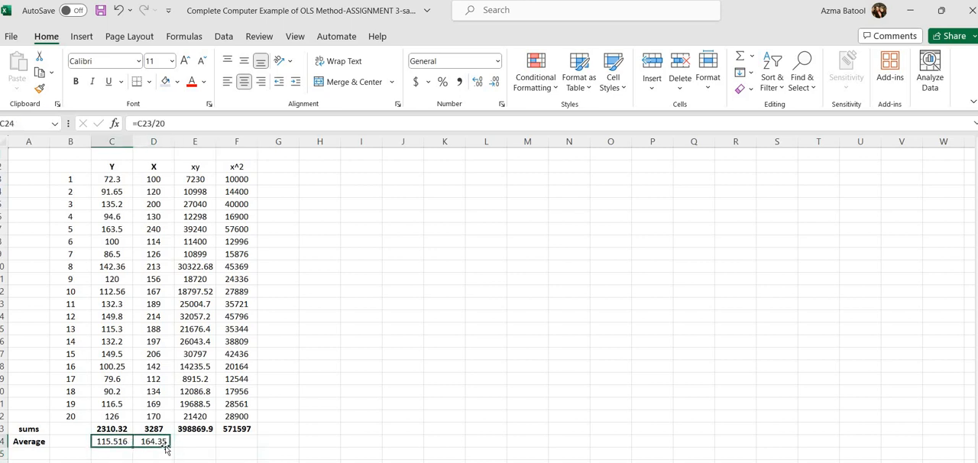
pyautogui.click(214, 447)
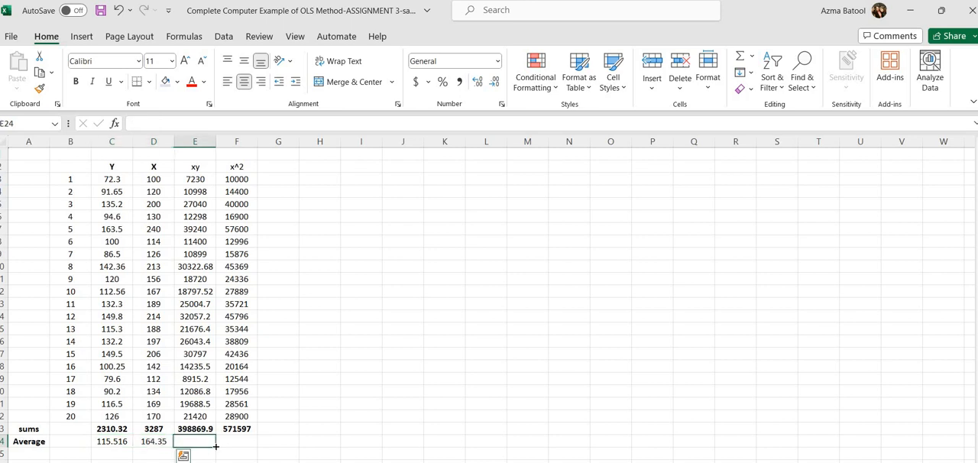
# Step: Label A25 "avearge", enter =AVERAGE(C3:C22) in C25 and fill it across to D25 for the X column
pyautogui.click(31, 455)
pyautogui.write('avearge')
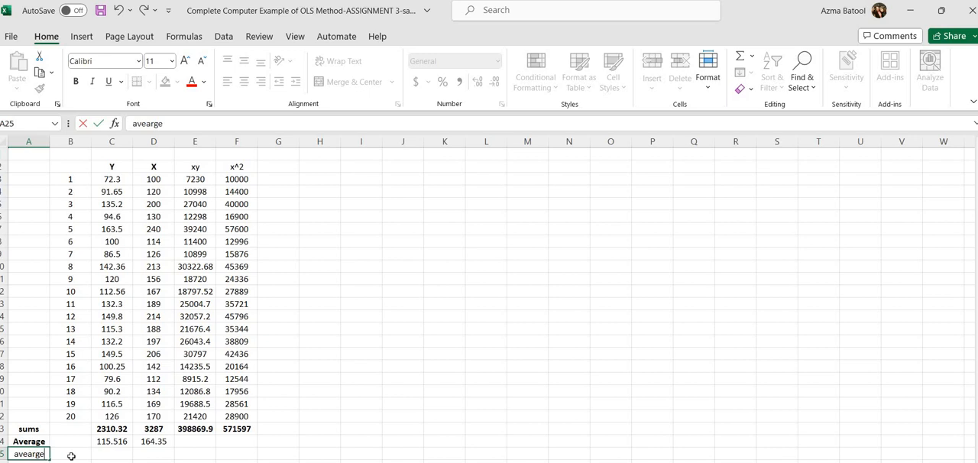
pyautogui.click(104, 453)
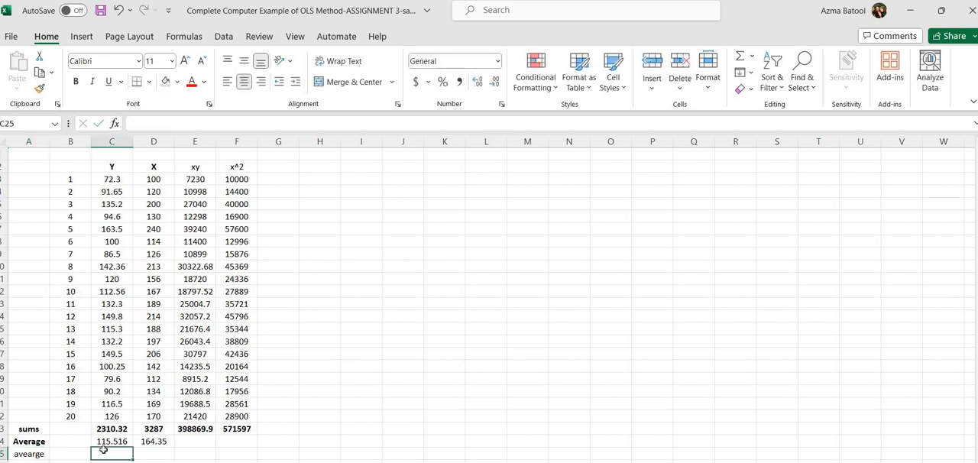
pyautogui.write('=')
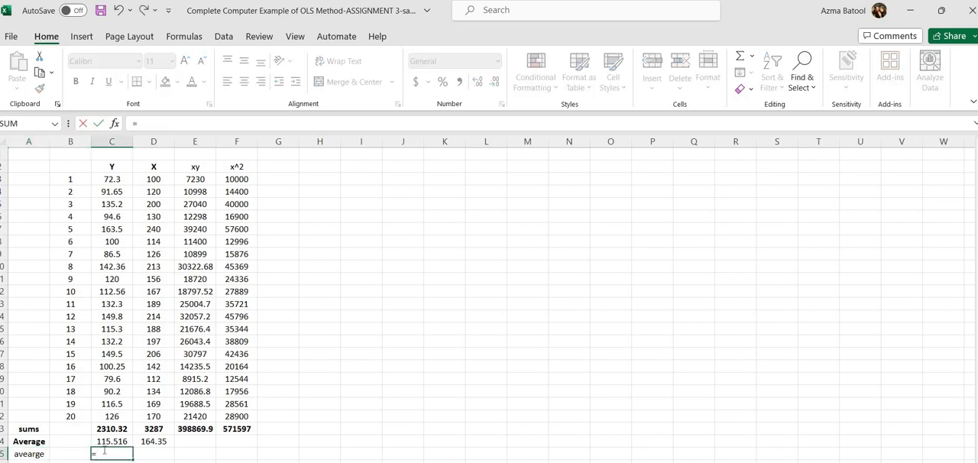
pyautogui.write('ave')
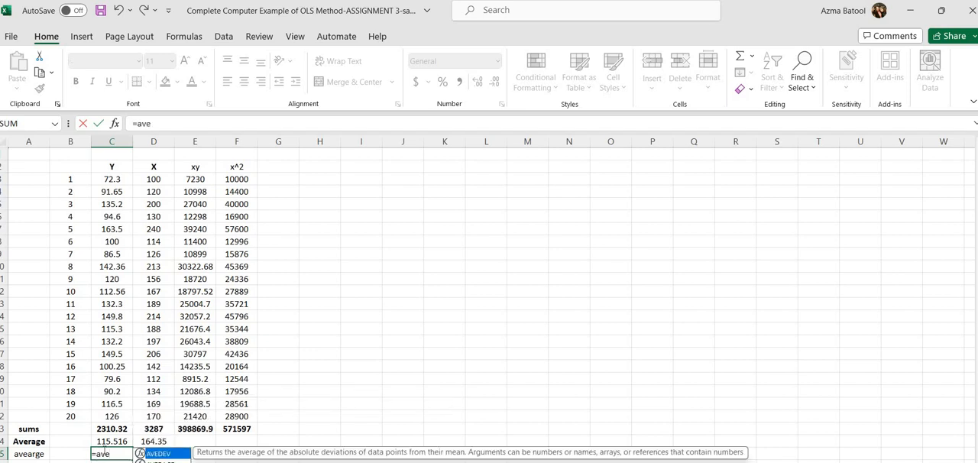
pyautogui.write('rage')
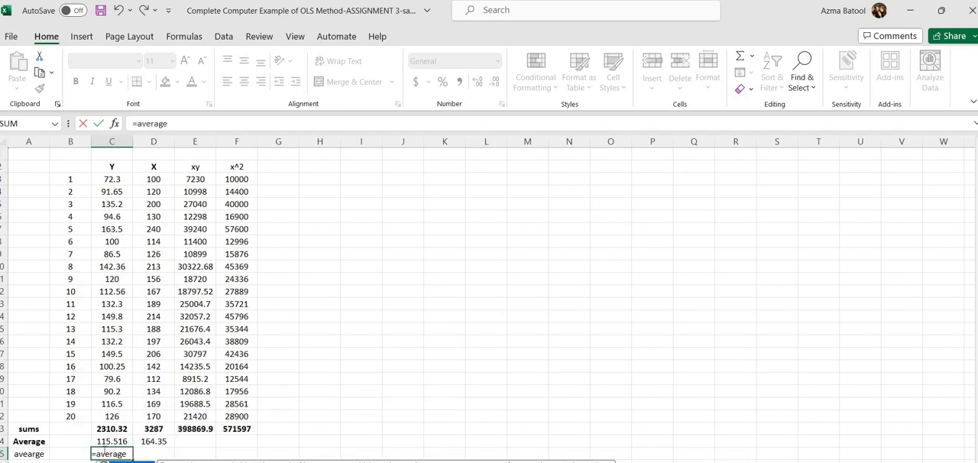
pyautogui.write('(')
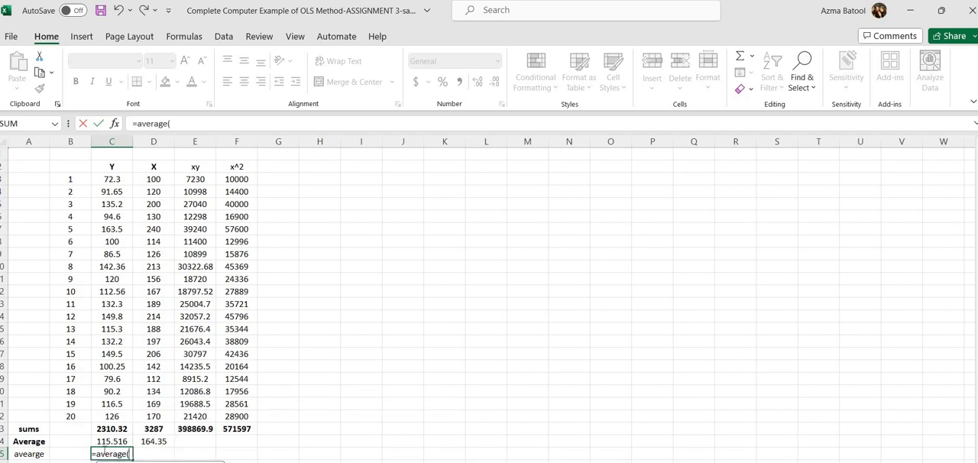
pyautogui.press('BackSpace')
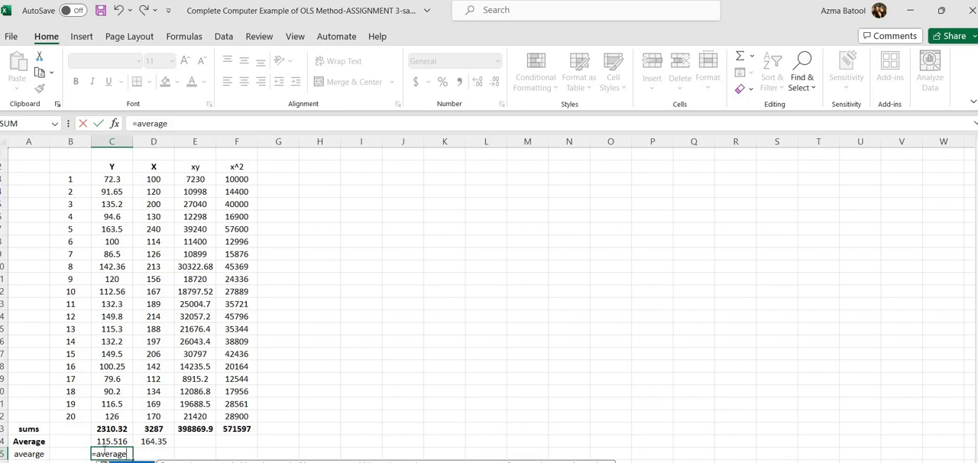
pyautogui.write('(')
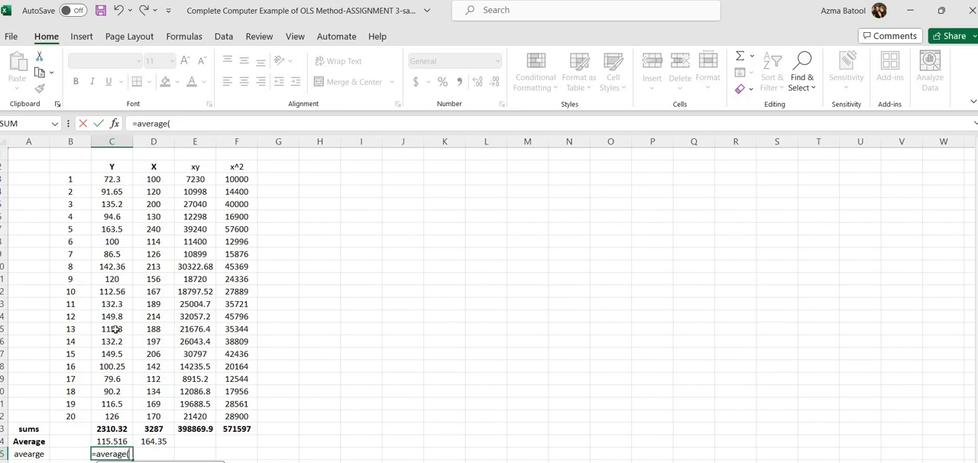
pyautogui.moveTo(112, 179); pyautogui.dragTo(112, 411)
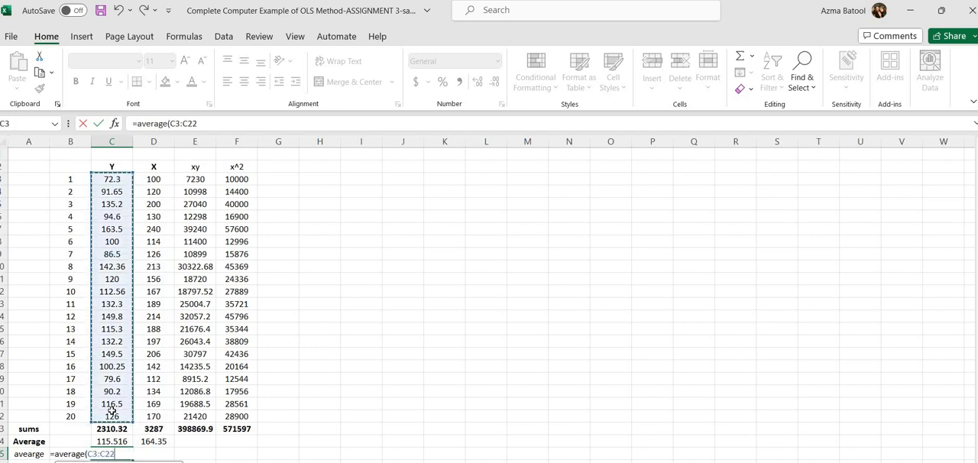
pyautogui.write(')')
pyautogui.press('Return')
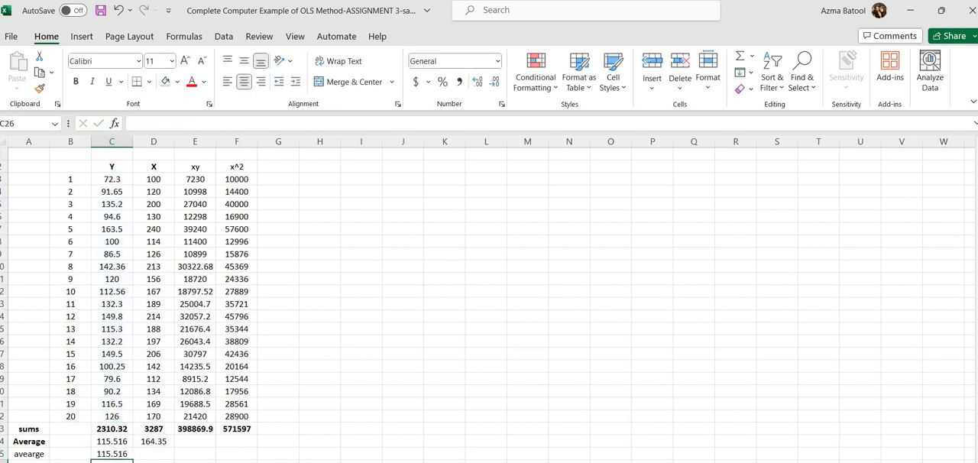
pyautogui.click(127, 454)
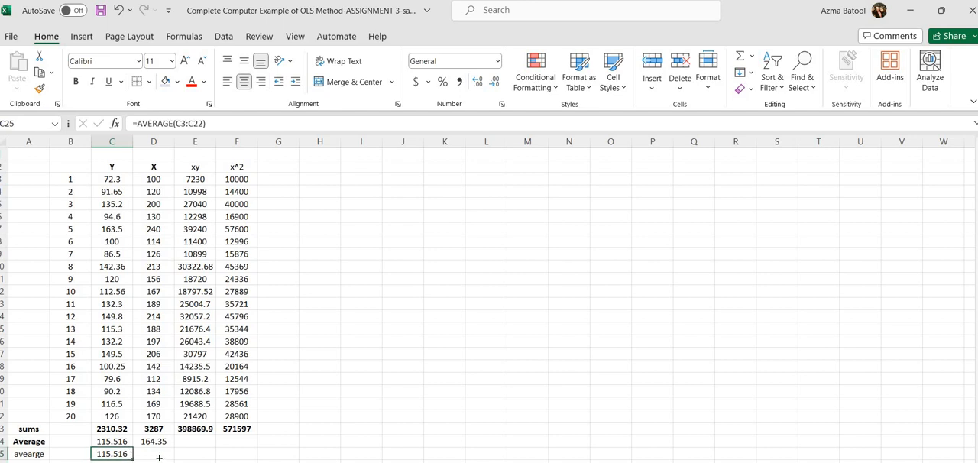
pyautogui.moveTo(159, 458); pyautogui.dragTo(171, 458)
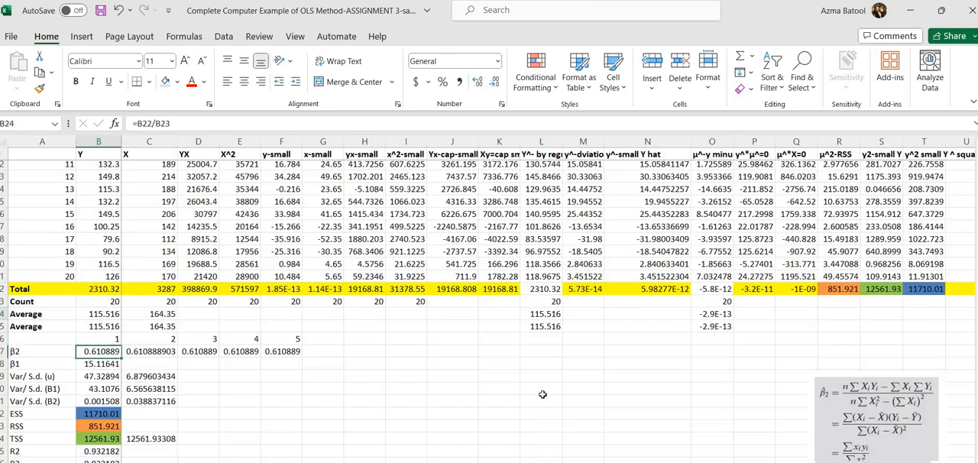
# Step: Find the β̂2 formula picture with the three equivalent expressions on the completed regression sheet and copy it
pyautogui.scroll(4, 542, 394)
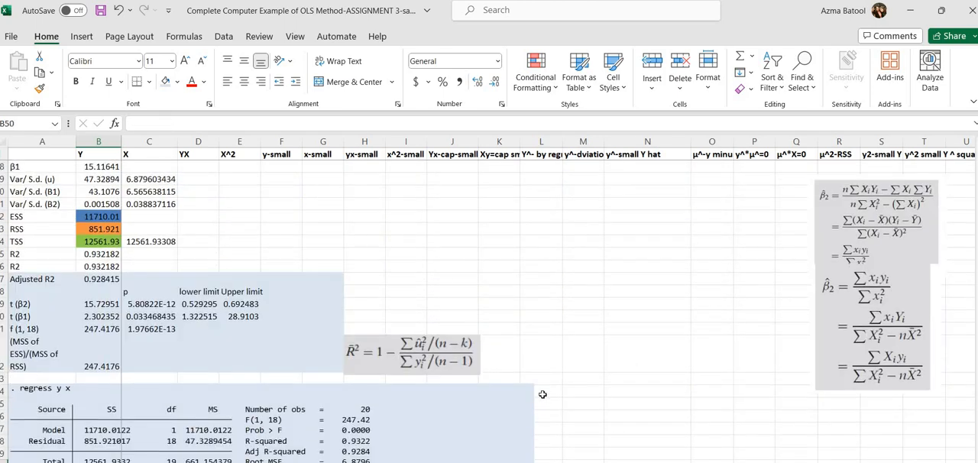
pyautogui.scroll(-10, 542, 395)
pyautogui.scroll(5, 543, 394)
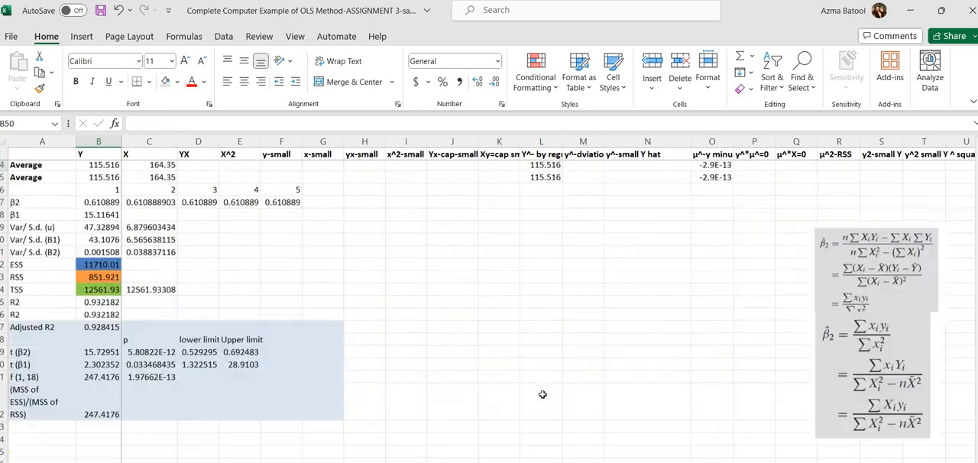
pyautogui.scroll(-2, 543, 394)
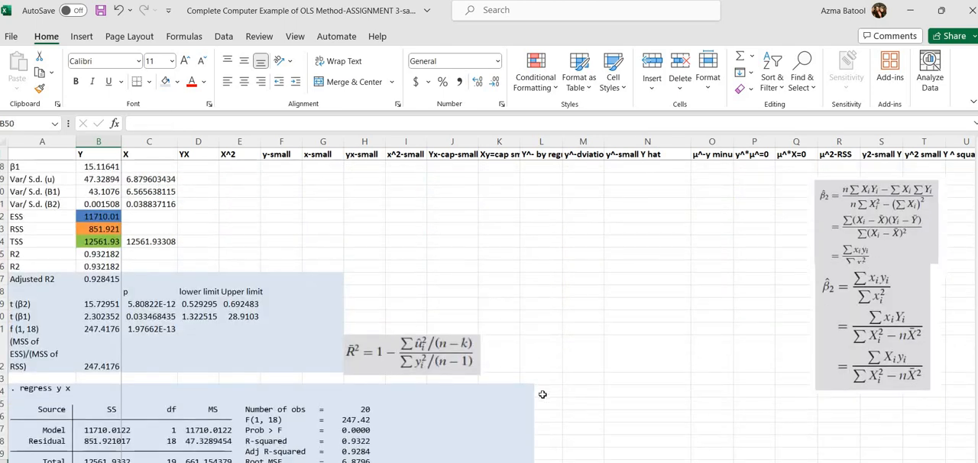
pyautogui.click(861, 219)
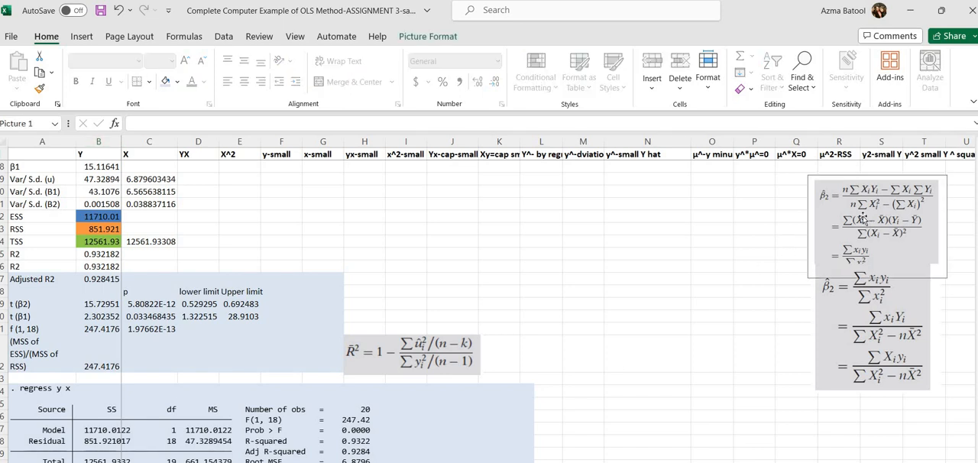
# Step: Return to the worksheet with the Y, X, xy and x^2 columns and paste the β̂2 formula picture at M8
pyautogui.click(914, 11)
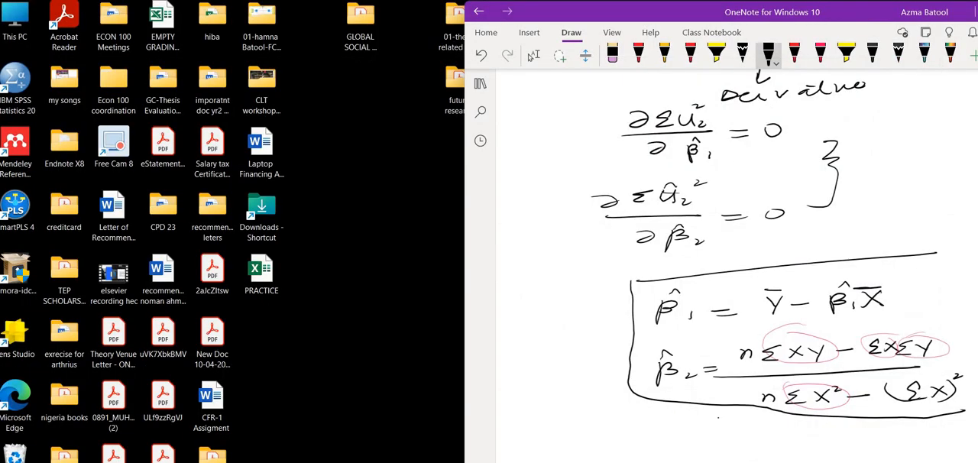
pyautogui.click(592, 462)
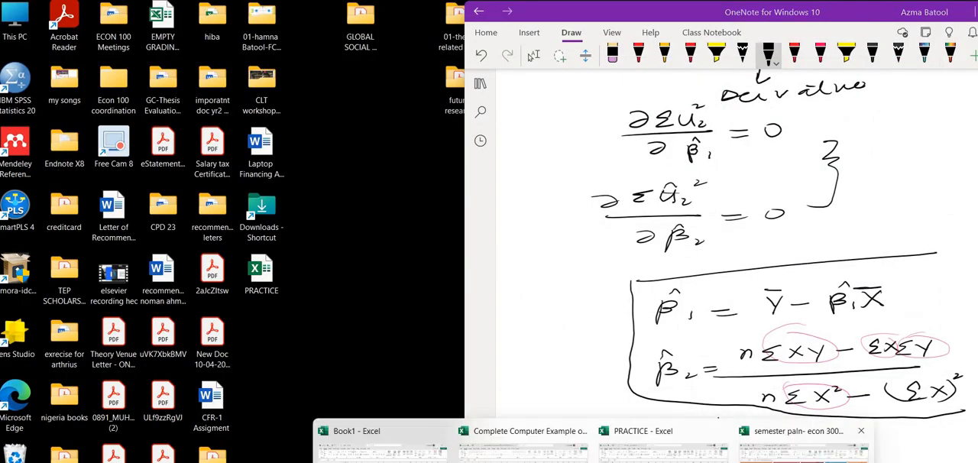
pyautogui.click(520, 447)
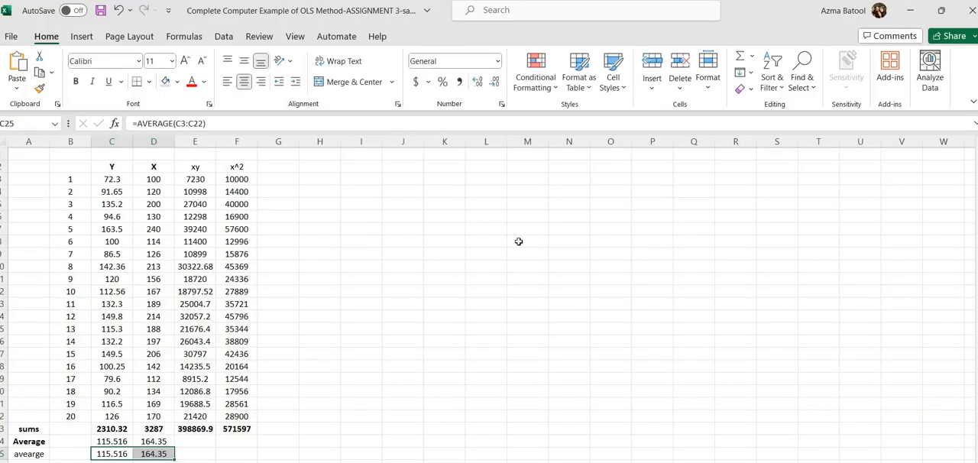
pyautogui.click(518, 241)
pyautogui.hotkey('ctrl', 'v')
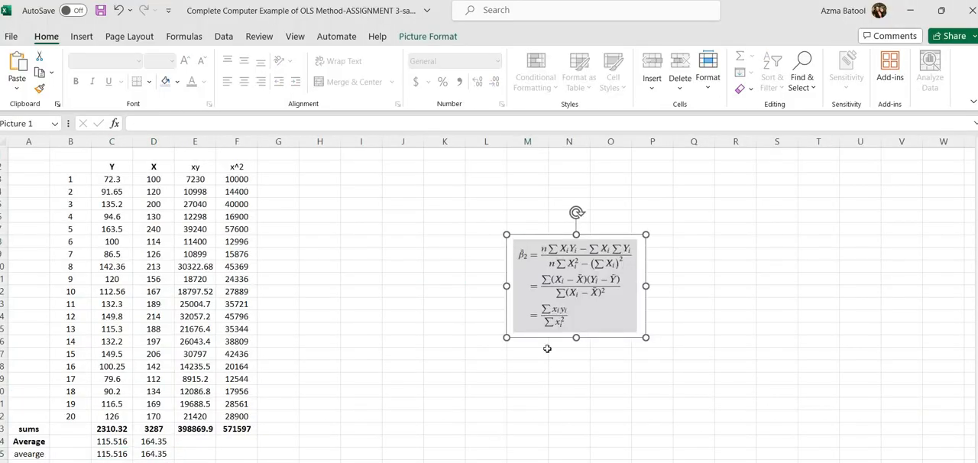
pyautogui.click(546, 353)
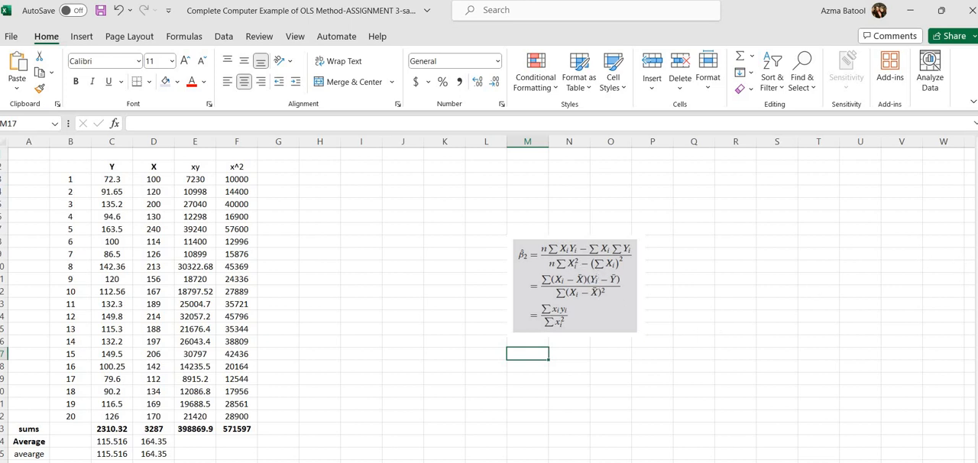
# Step: Move the β̂2 formula picture next to the lower rows of the data table, over columns G to J
pyautogui.scroll(-1, 947, 268)
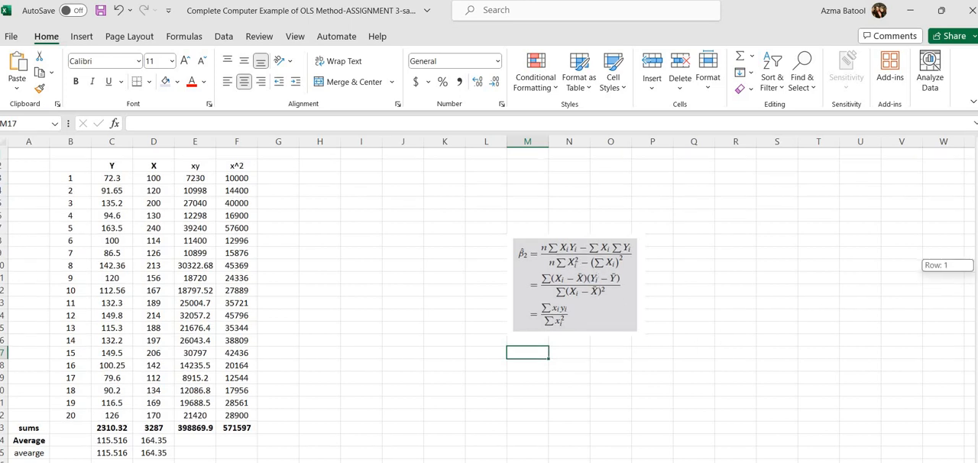
pyautogui.click(369, 435)
pyautogui.press('Down')
pyautogui.press('Down')
pyautogui.press('Down')
pyautogui.press('Down')
pyautogui.press('Down')
pyautogui.press('Down')
pyautogui.press('Down')
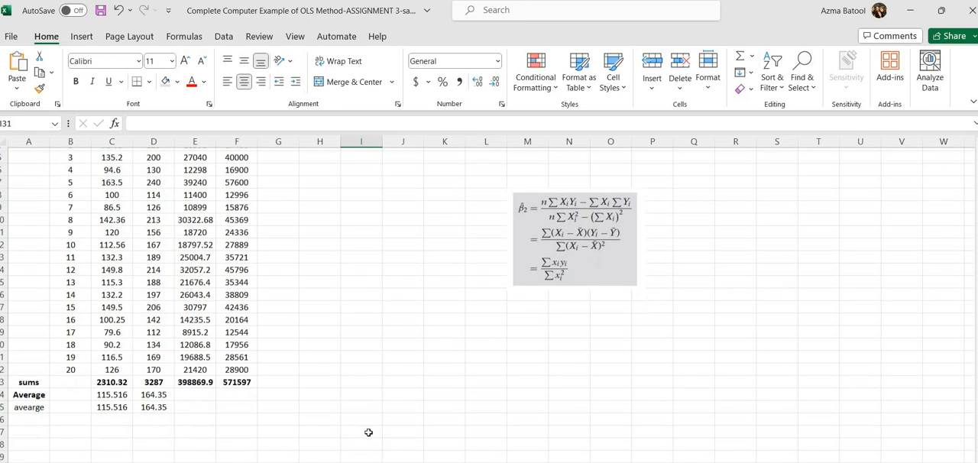
pyautogui.scroll(-2, 368, 432)
pyautogui.click(545, 203)
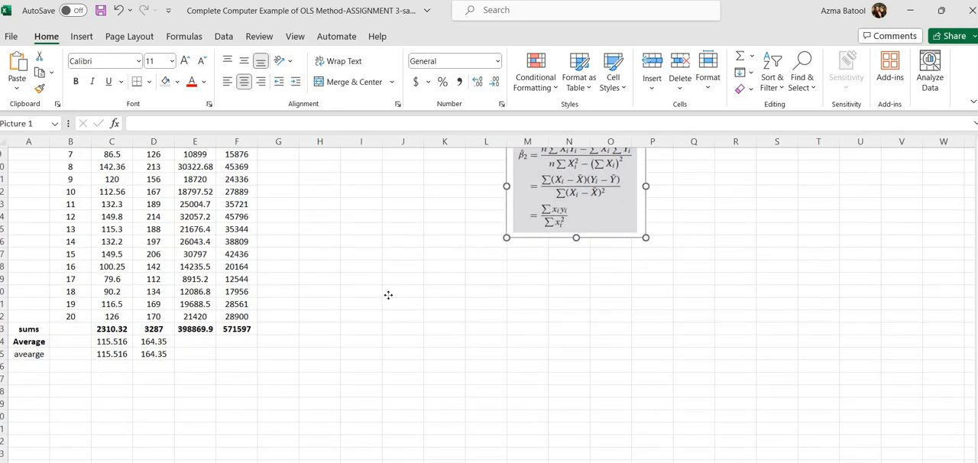
pyautogui.moveTo(389, 295); pyautogui.dragTo(306, 303)
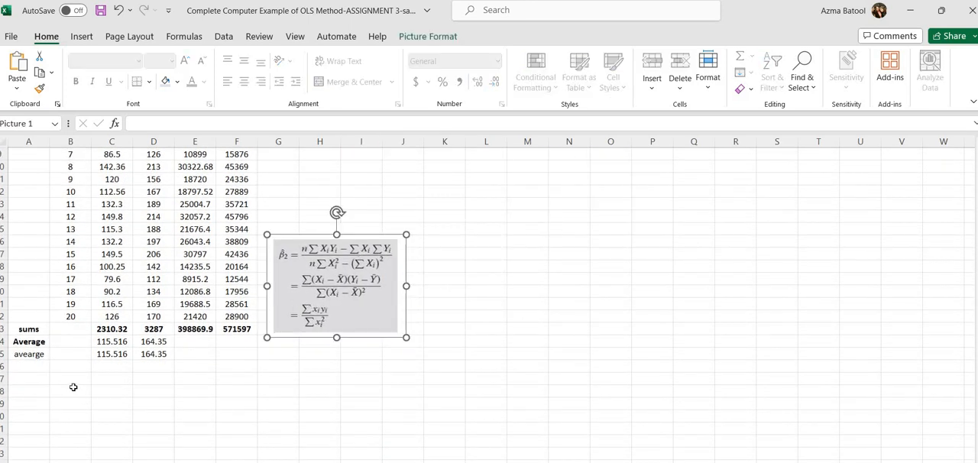
# Step: Label cell A27 below the averages "beta 2"
pyautogui.click(36, 378)
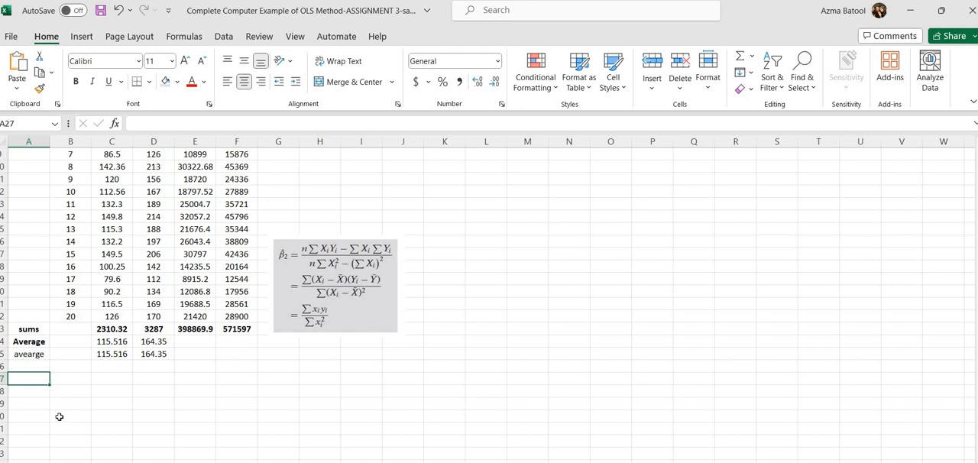
pyautogui.write('beta ')
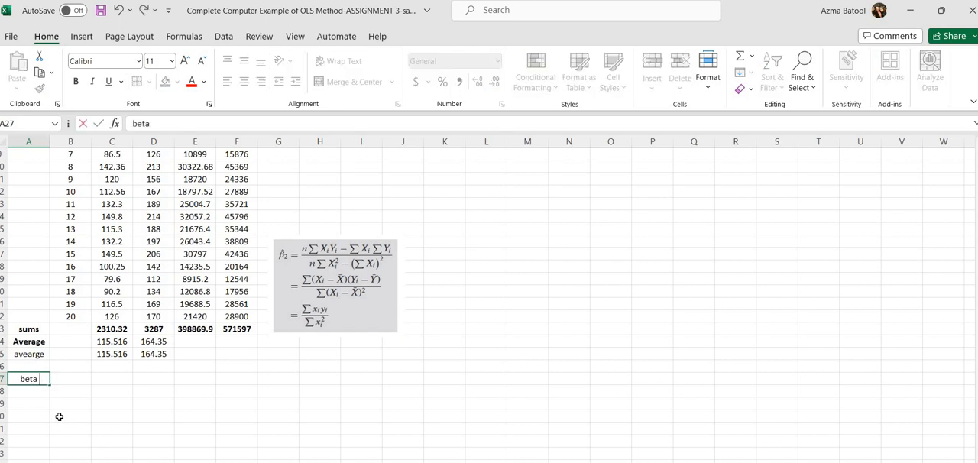
pyautogui.write('2')
pyautogui.click(69, 383)
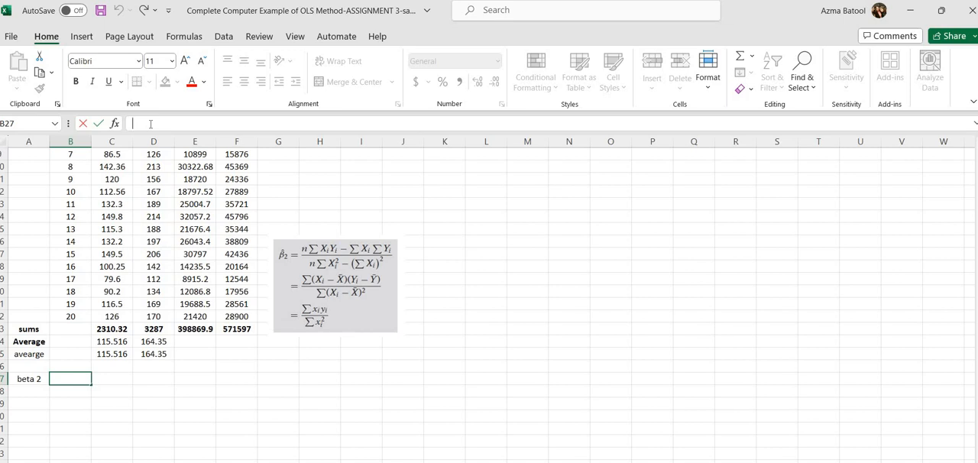
pyautogui.write('=')
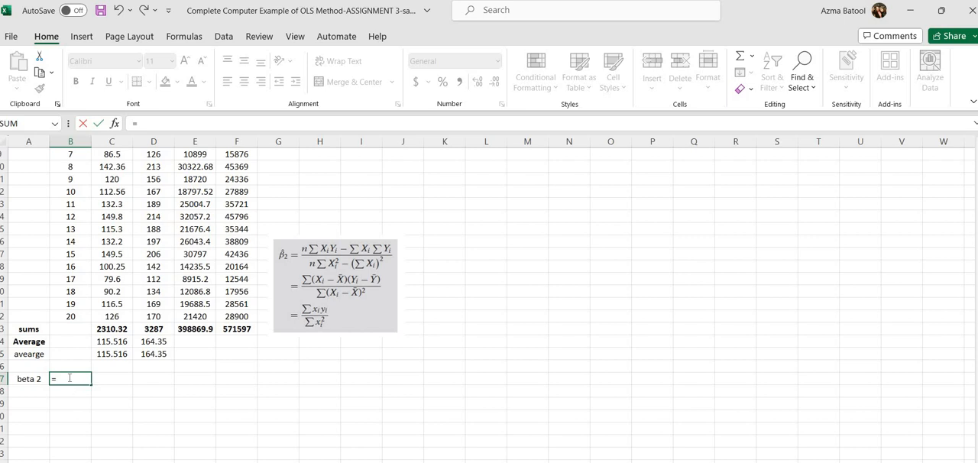
pyautogui.write('20*')
pyautogui.scroll(3, 489, 291)
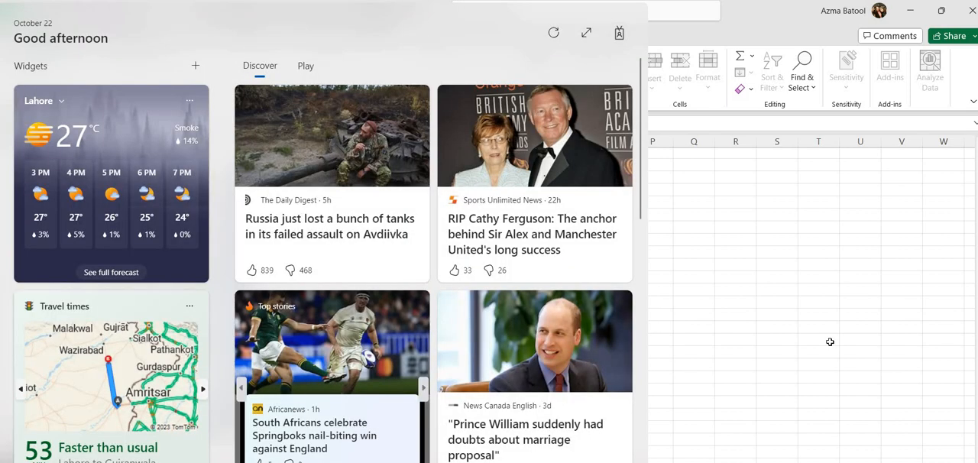
pyautogui.click(830, 342)
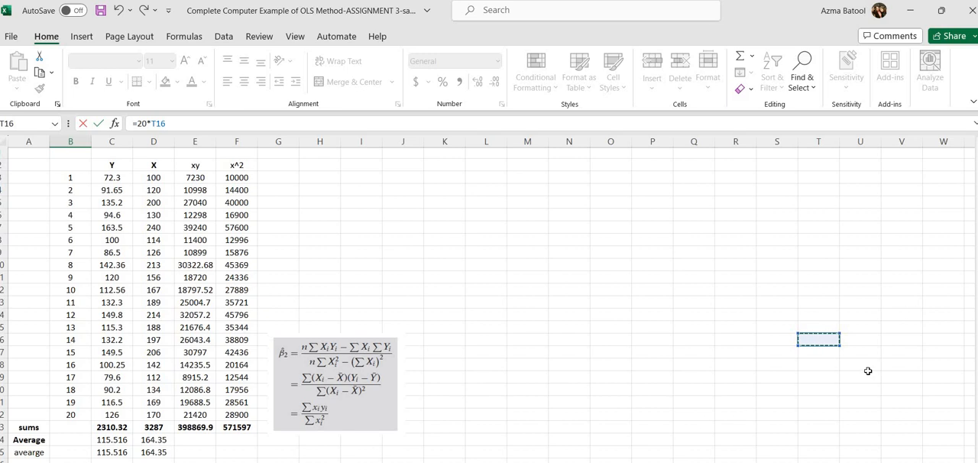
pyautogui.click(727, 390)
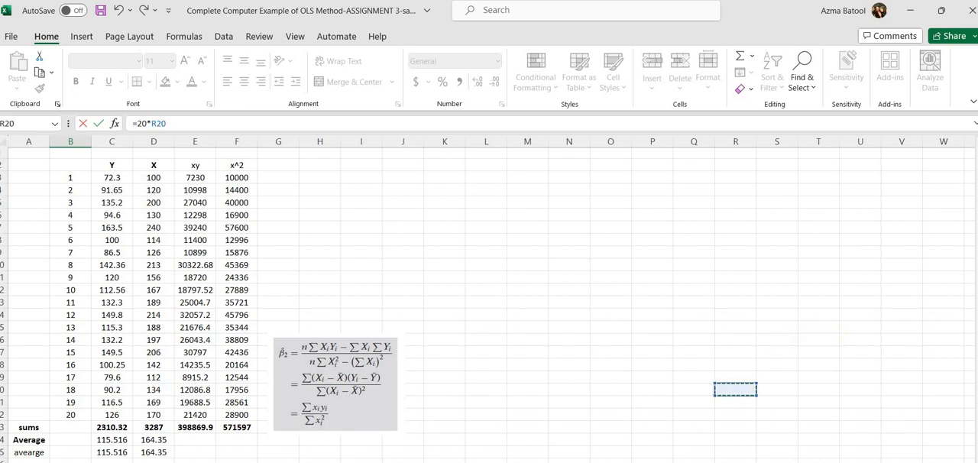
pyautogui.scroll(-1, 296, 443)
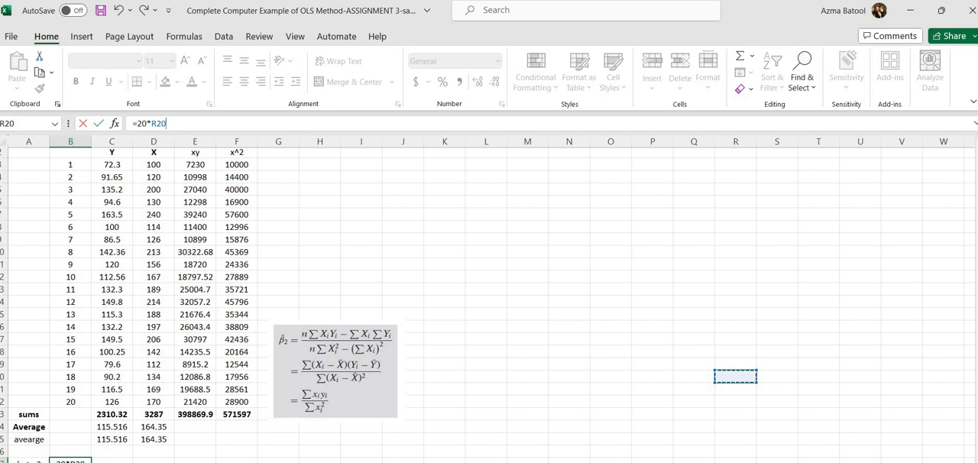
pyautogui.scroll(-1, 487, 304)
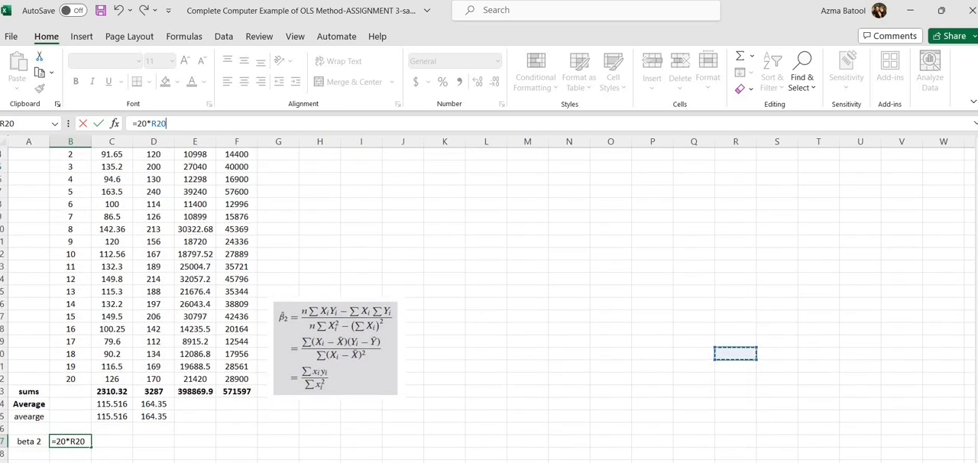
pyautogui.click(498, 443)
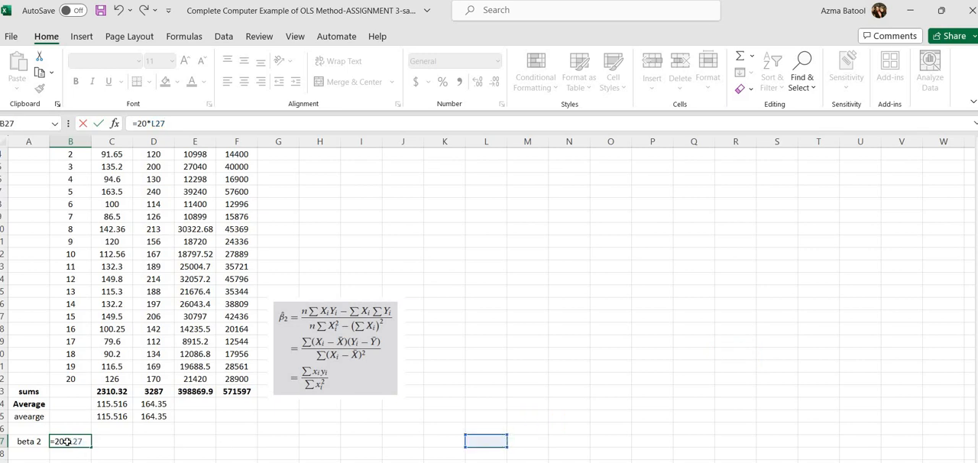
pyautogui.press('Return')
pyautogui.click(76, 443)
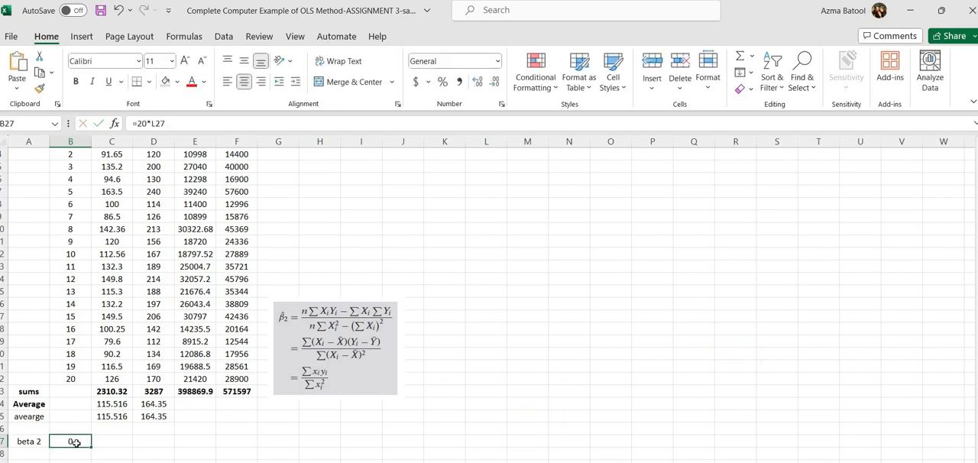
pyautogui.press('Left')
pyautogui.press('BackSpace')
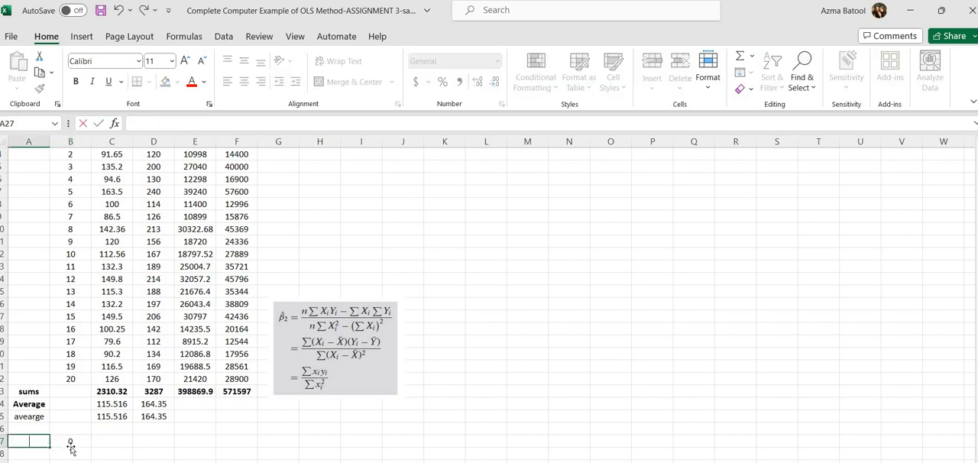
pyautogui.press('Right')
pyautogui.press('BackSpace')
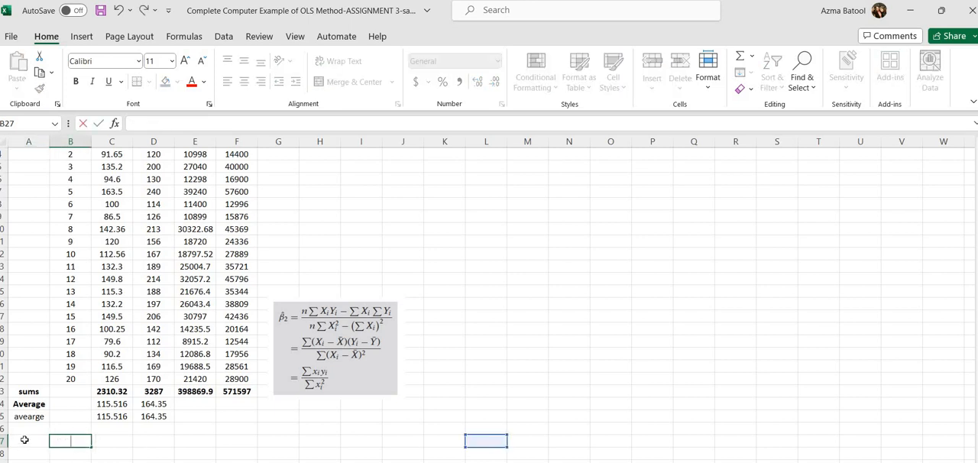
# Step: Label cell A27 "beta 2="
pyautogui.click(24, 440)
pyautogui.write('beat')
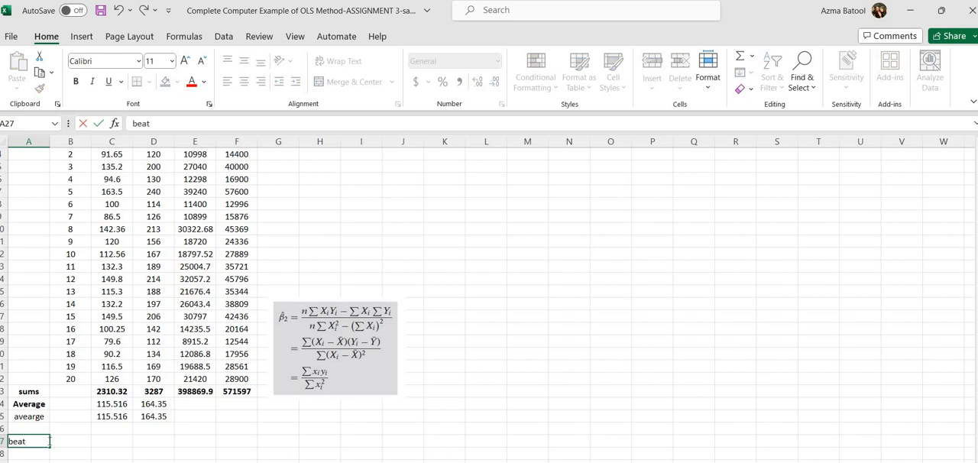
pyautogui.write('a 2=')
pyautogui.click(59, 440)
pyautogui.write('=')
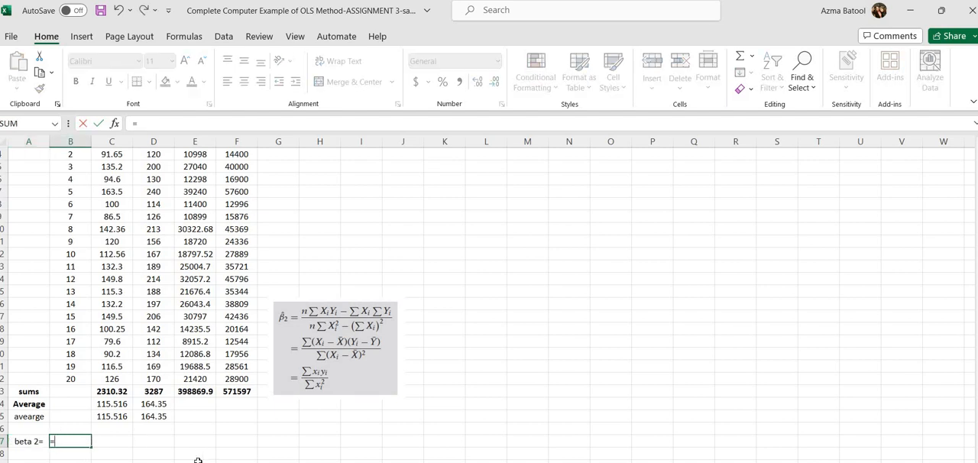
pyautogui.press('BackSpace')
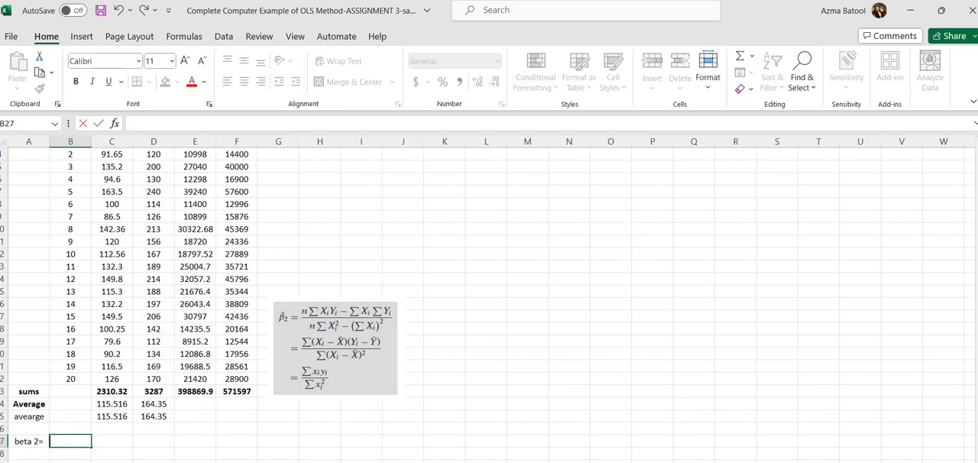
pyautogui.click(778, 428)
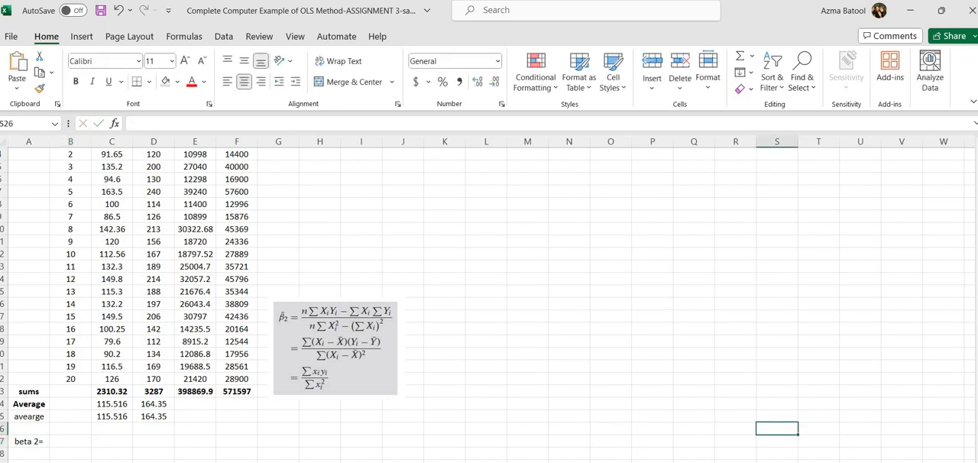
# Step: Start the beta 2 formula in B27 with =20*E23-D23*C23, using the sums of xy, X and Y
pyautogui.keyDown('ctrl'); pyautogui.scroll(-1, 489, 298); pyautogui.keyUp('ctrl')
pyautogui.keyDown('ctrl'); pyautogui.scroll(-1, 489, 298); pyautogui.keyUp('ctrl')
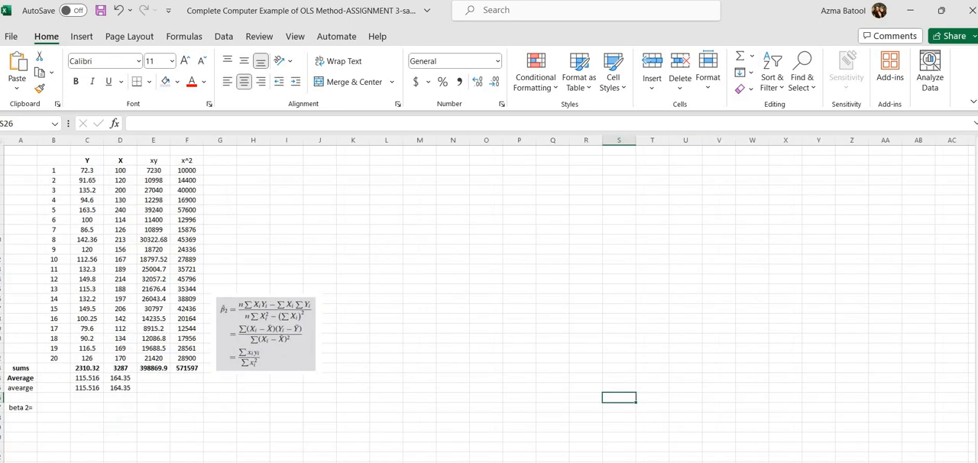
pyautogui.click(58, 410)
pyautogui.write('=')
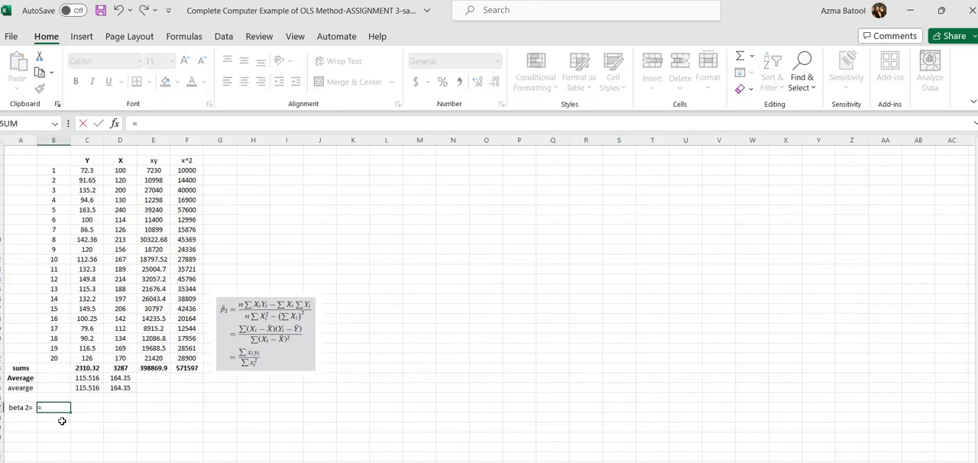
pyautogui.write('20*')
pyautogui.click(144, 369)
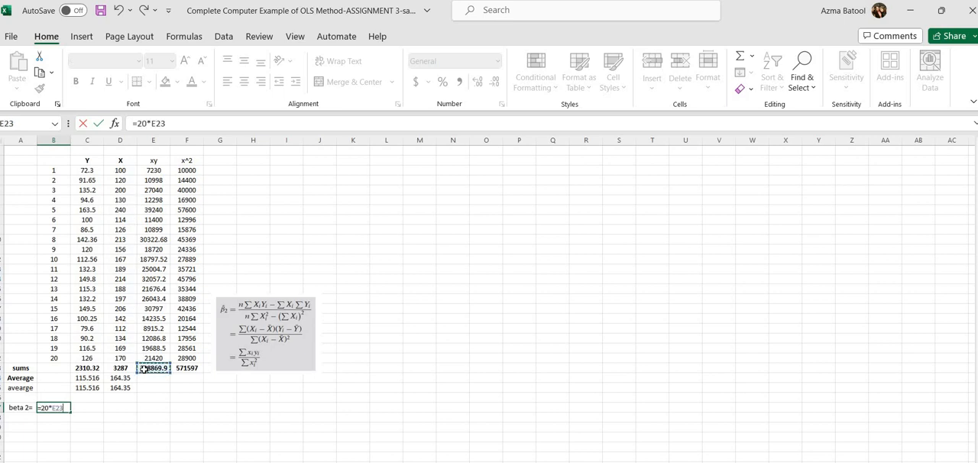
pyautogui.write('-')
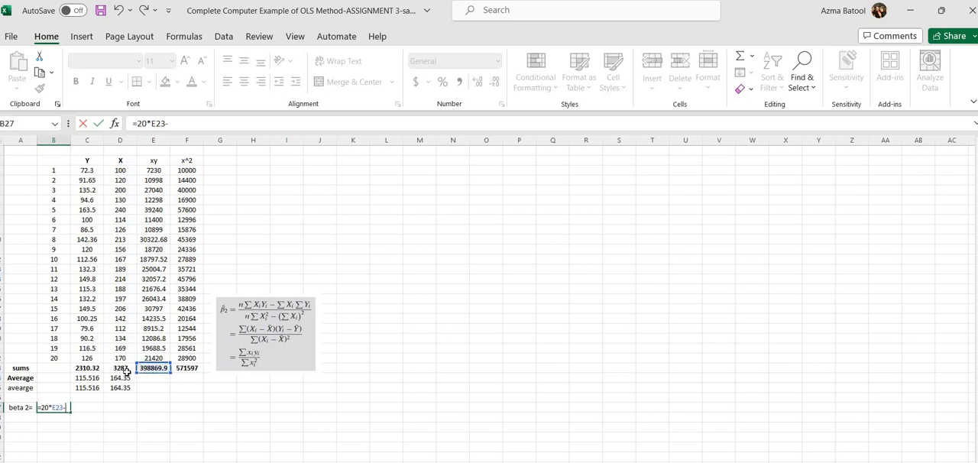
pyautogui.click(114, 368)
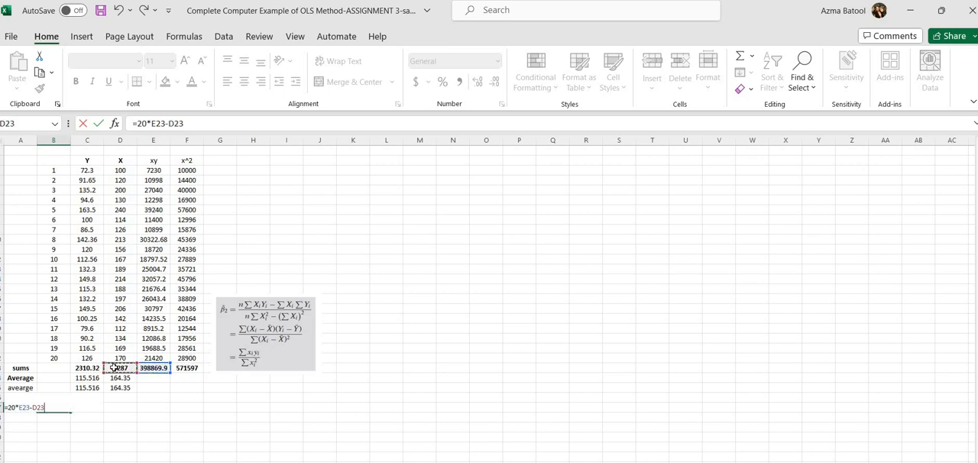
pyautogui.write('*')
pyautogui.click(90, 368)
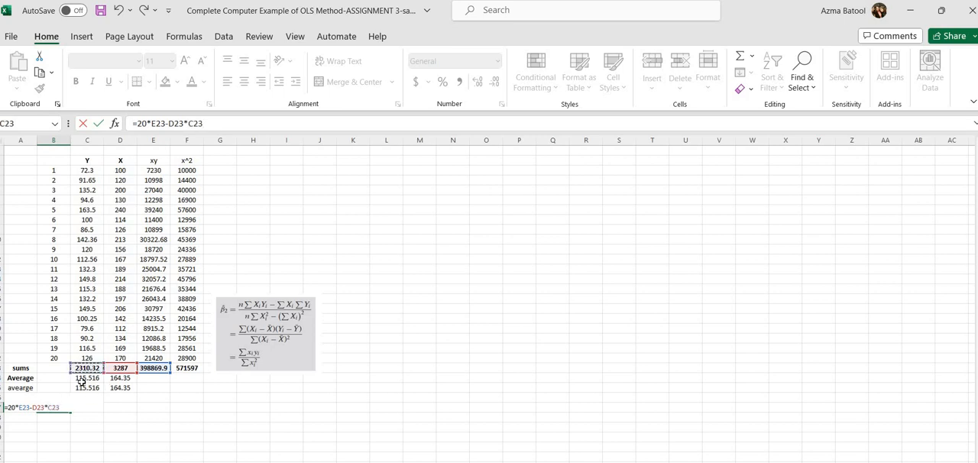
# Step: Enclose 20*E23-D23*C23 in parentheses as the numerator of the B27 formula
pyautogui.write(')')
pyautogui.press('Return')
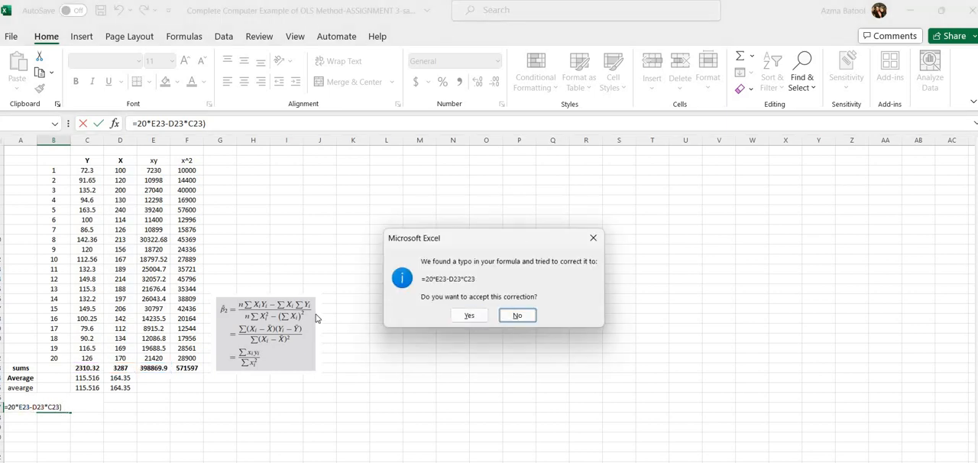
pyautogui.click(593, 237)
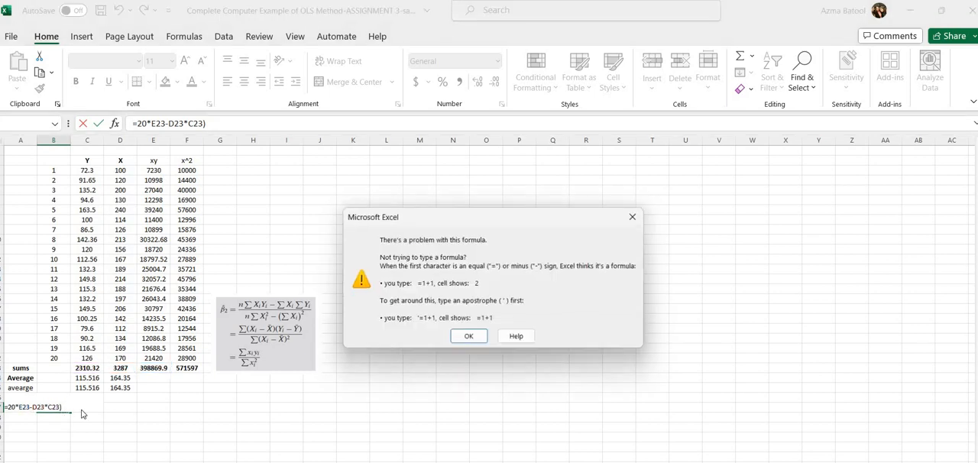
pyautogui.click(478, 338)
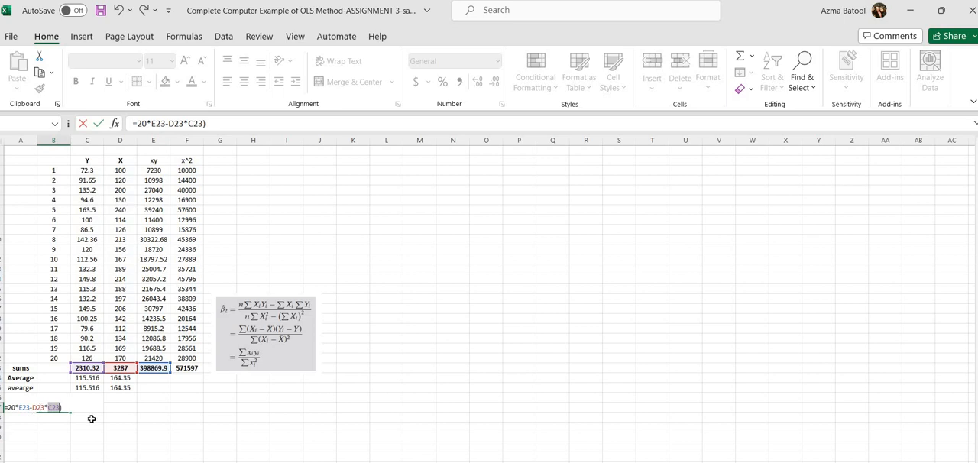
pyautogui.press('Left')
pyautogui.write('(')
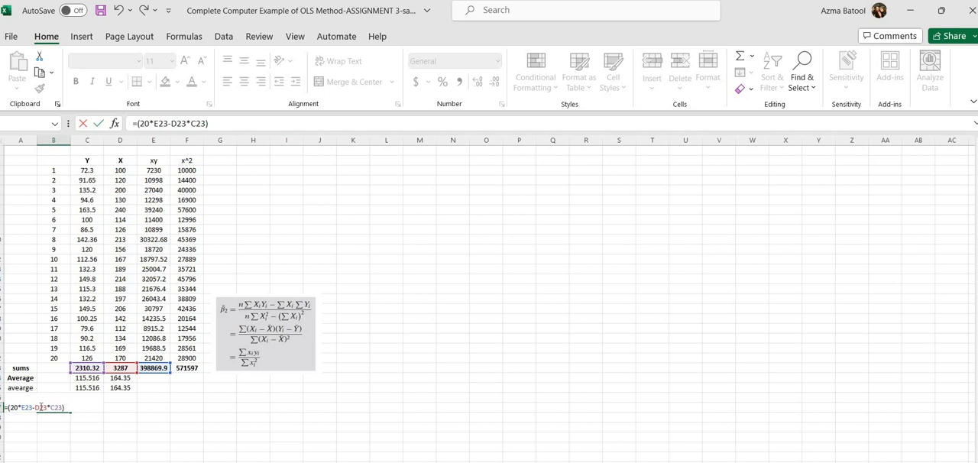
# Step: Append the denominator /20*F23-(D23)^2) to the B27 formula, using the x^2 and X sums
pyautogui.write('/')
pyautogui.write('20*')
pyautogui.click(187, 368)
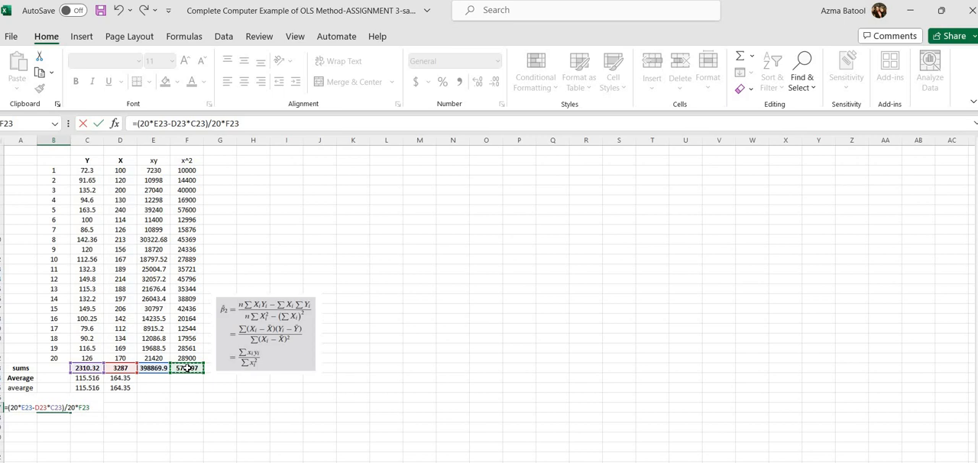
pyautogui.write('-(')
pyautogui.click(122, 369)
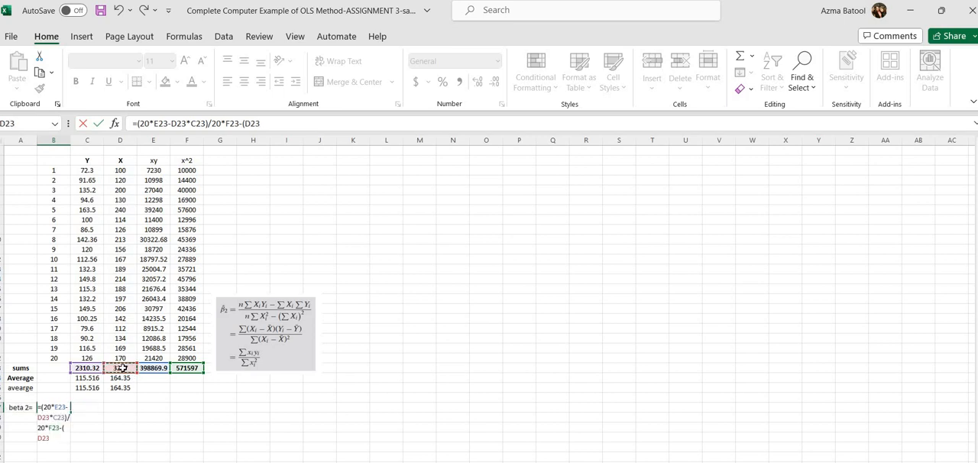
pyautogui.write(')^2)')
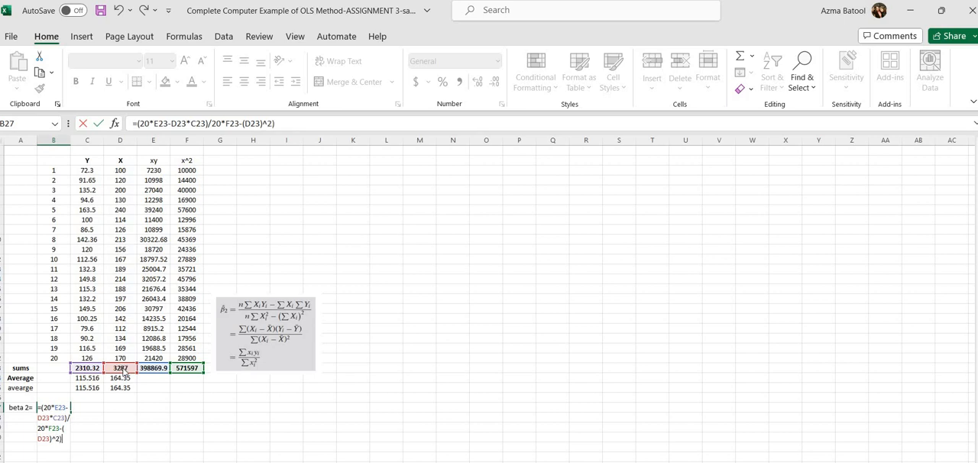
# Step: Add the missing opening parenthesis before the denominator and enter B27 as =(20*E23-D23*C23)/(20*F23-(D23)^2)
pyautogui.press('Return')
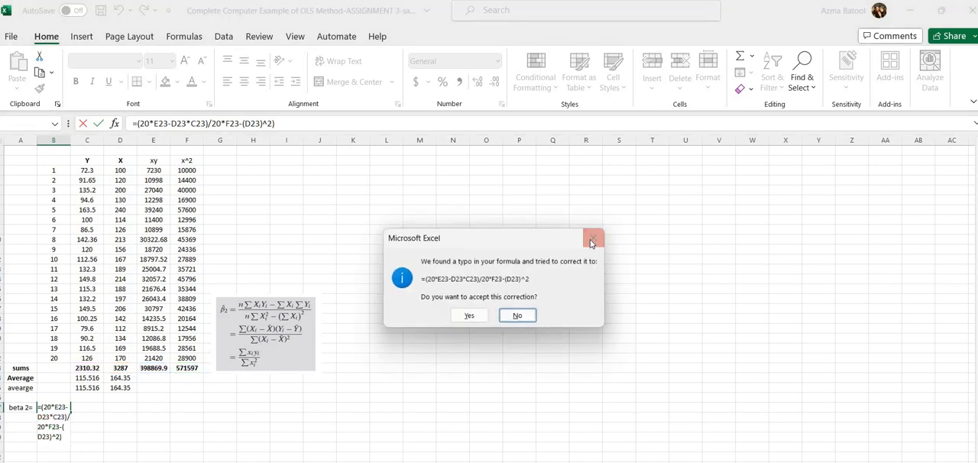
pyautogui.click(593, 238)
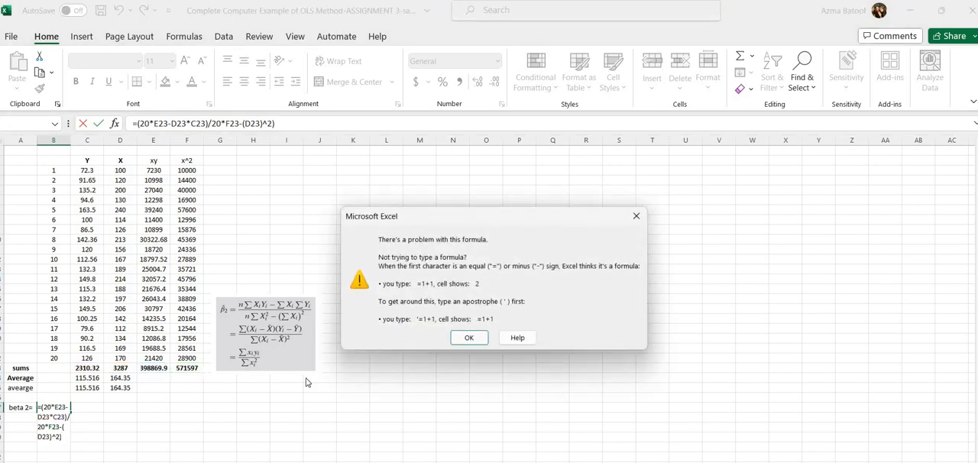
pyautogui.click(484, 341)
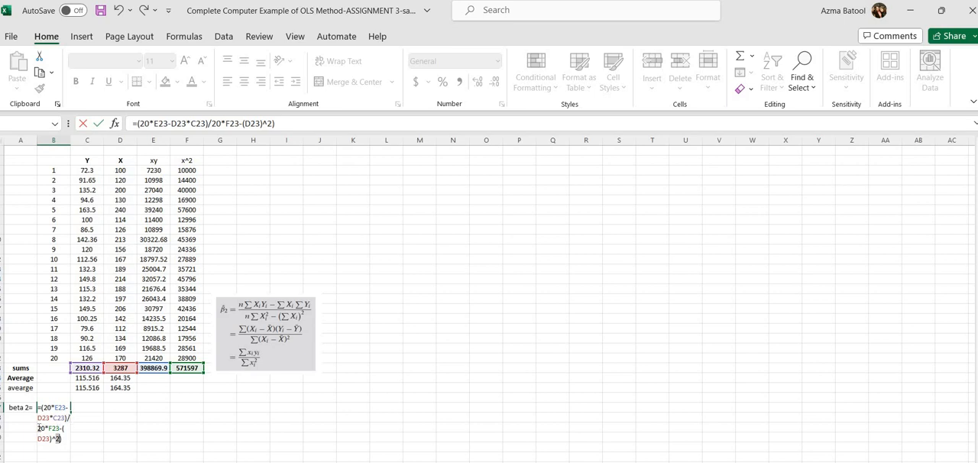
pyautogui.click(38, 428)
pyautogui.write('(')
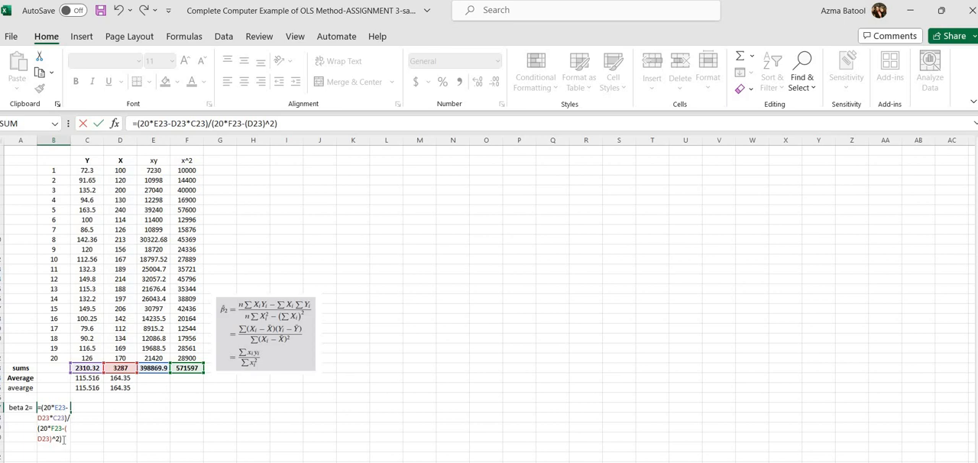
pyautogui.press('Return')
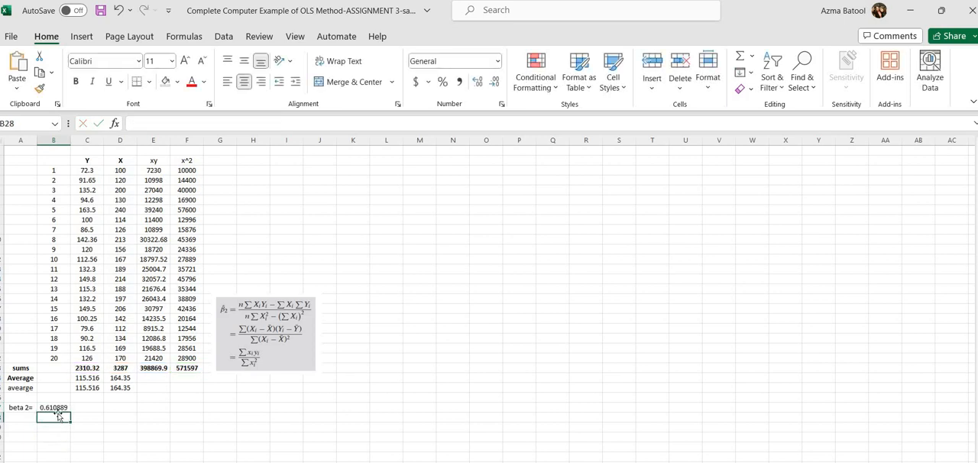
# Step: Widen column B so the beta 2 result in B27 shows more decimal places
pyautogui.click(59, 407)
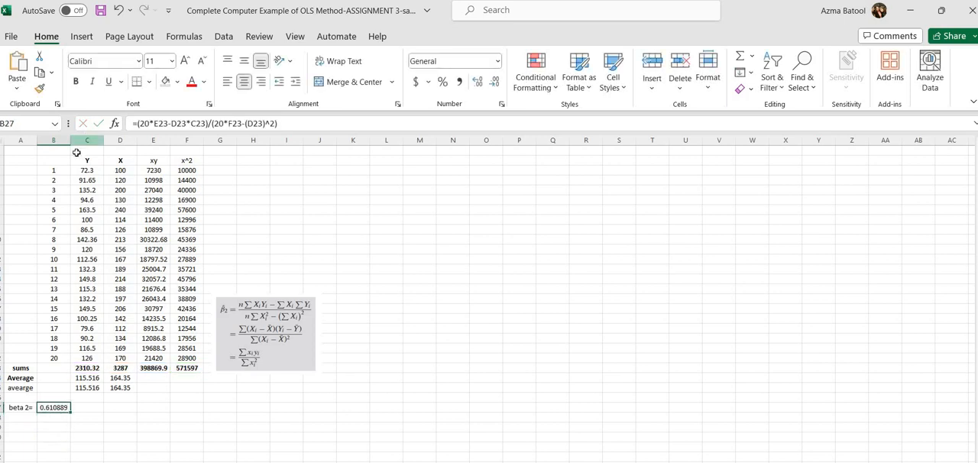
pyautogui.moveTo(69, 141); pyautogui.dragTo(204, 161)
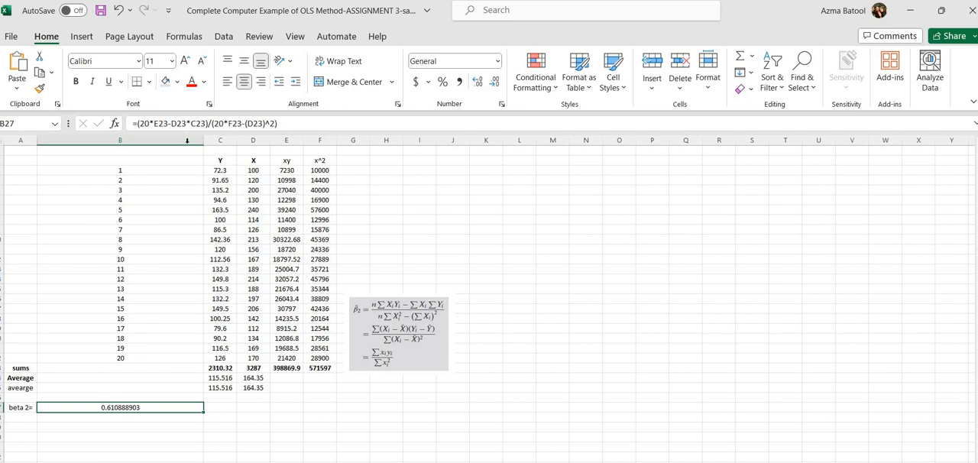
pyautogui.moveTo(201, 145); pyautogui.dragTo(111, 148)
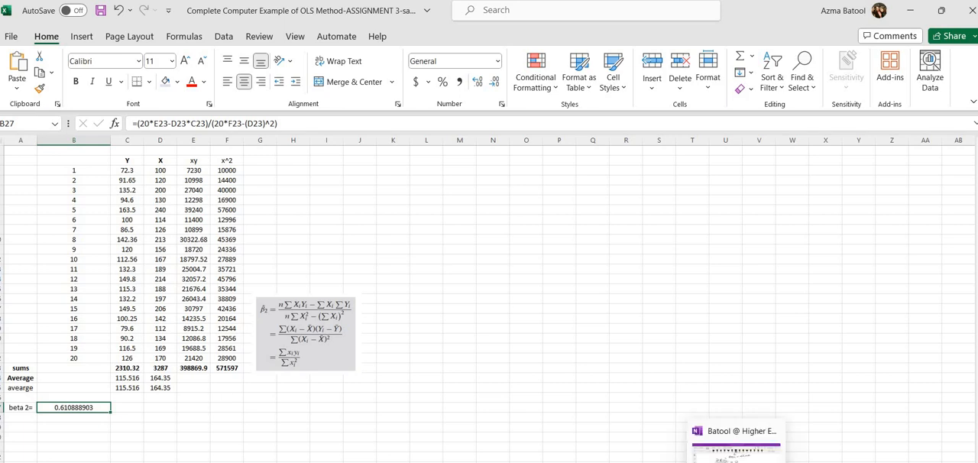
pyautogui.click(735, 447)
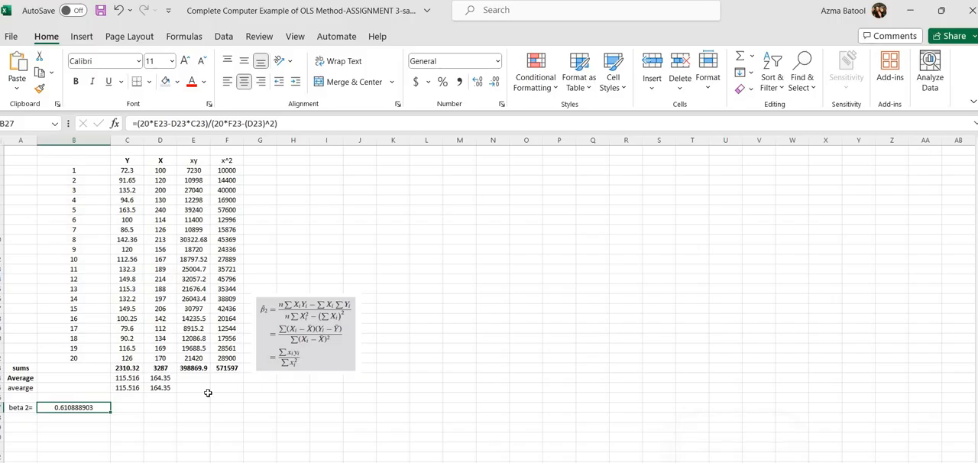
# Step: Label cell A28, directly below the beta 2 label, as "beta 1="
pyautogui.click(23, 419)
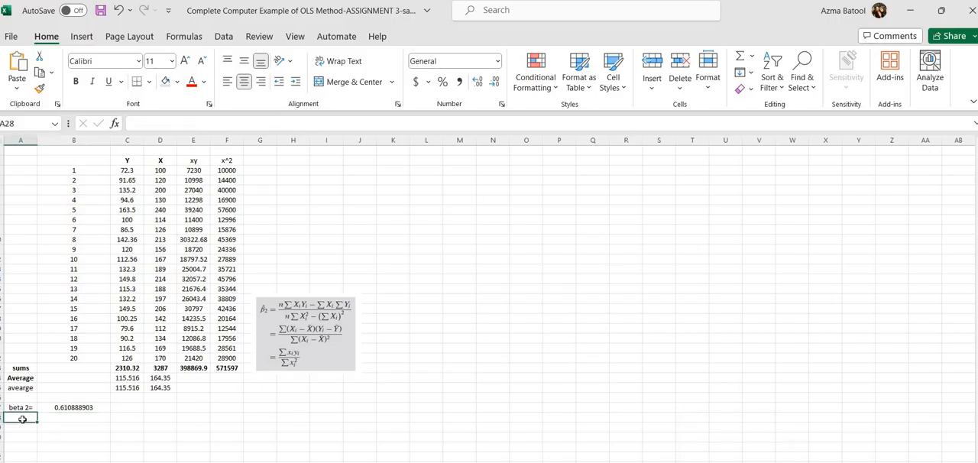
pyautogui.write('beta 2=')
pyautogui.press('BackSpace')
pyautogui.press('BackSpace')
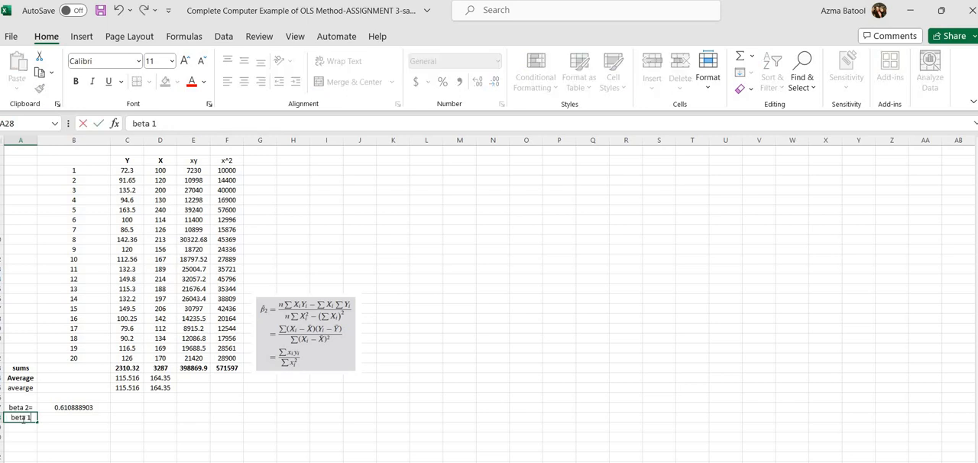
pyautogui.write('1=')
pyautogui.click(51, 415)
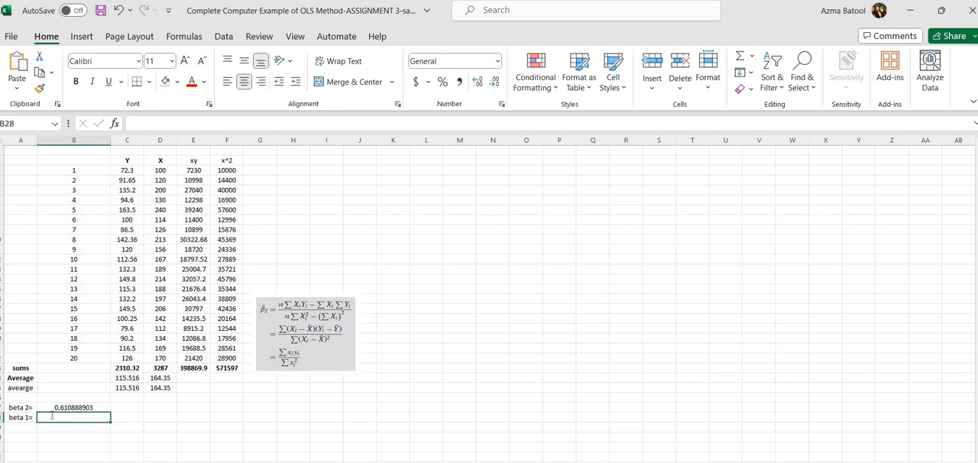
pyautogui.write('=')
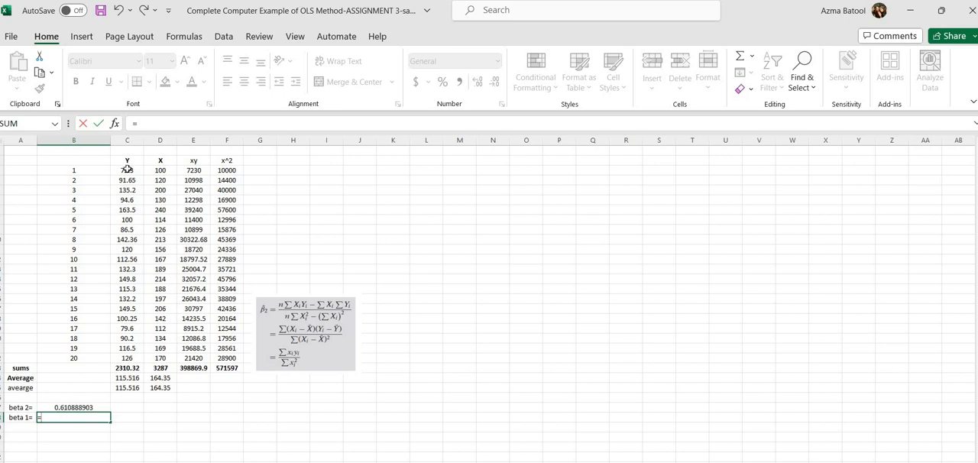
# Step: Start the beta 1 formula in B28 with =C$24-, using the Y average with a fixed row
pyautogui.click(120, 378)
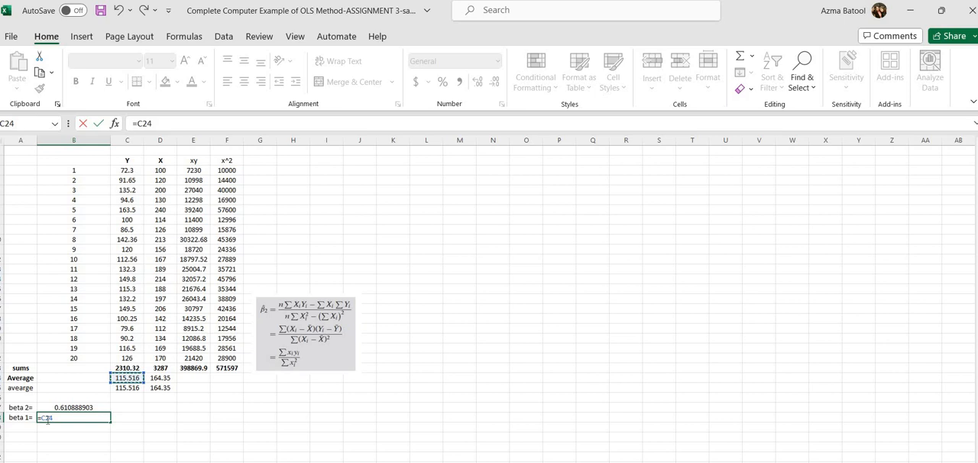
pyautogui.click(47, 419)
pyautogui.write('$24-')
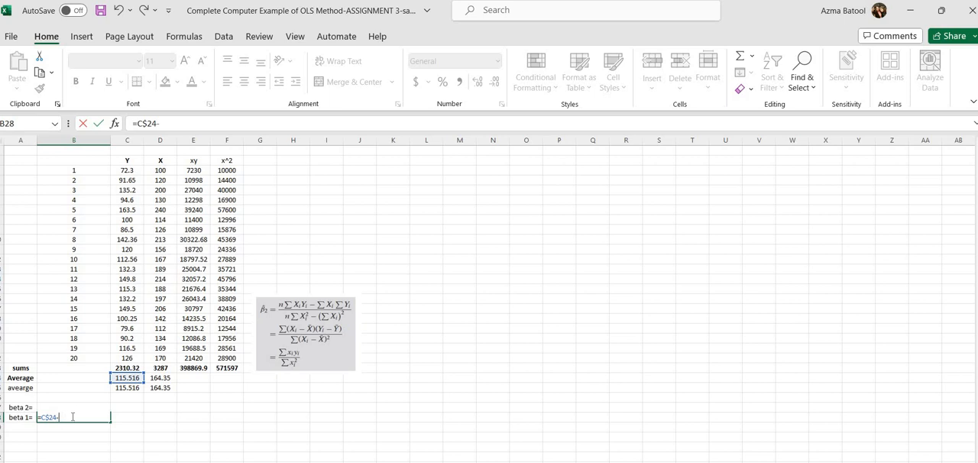
pyautogui.click(68, 442)
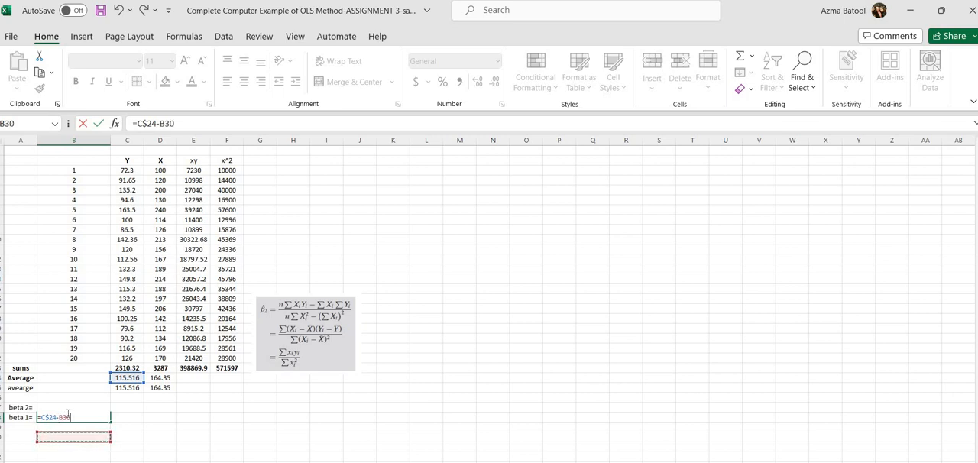
pyautogui.press('Return')
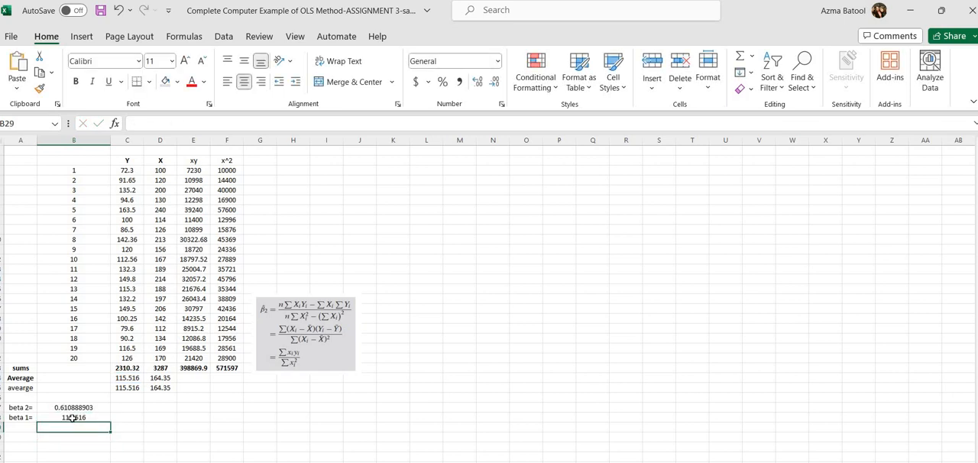
# Step: Correct the subtracted reference in B28 to the beta 2 cell with a fixed row, giving =C$24-B$27
pyautogui.click(67, 416)
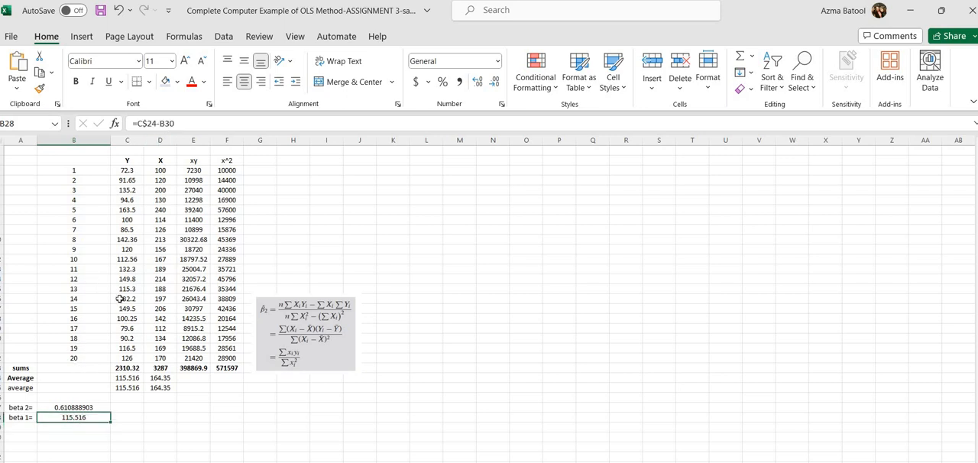
pyautogui.click(184, 124)
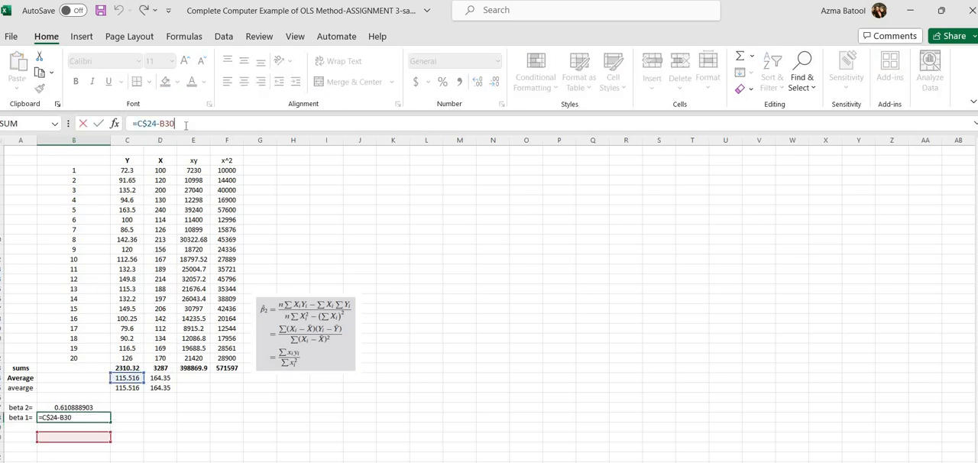
pyautogui.press('BackSpace')
pyautogui.press('BackSpace')
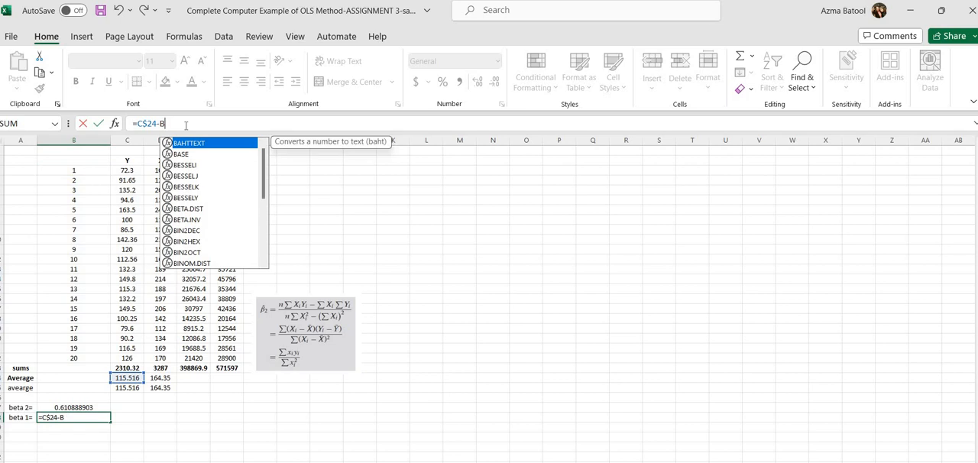
pyautogui.press('BackSpace')
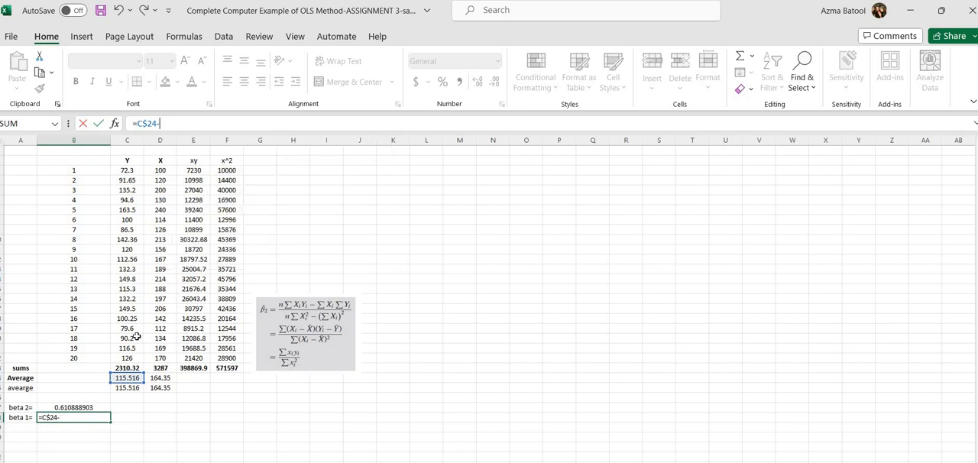
pyautogui.click(80, 408)
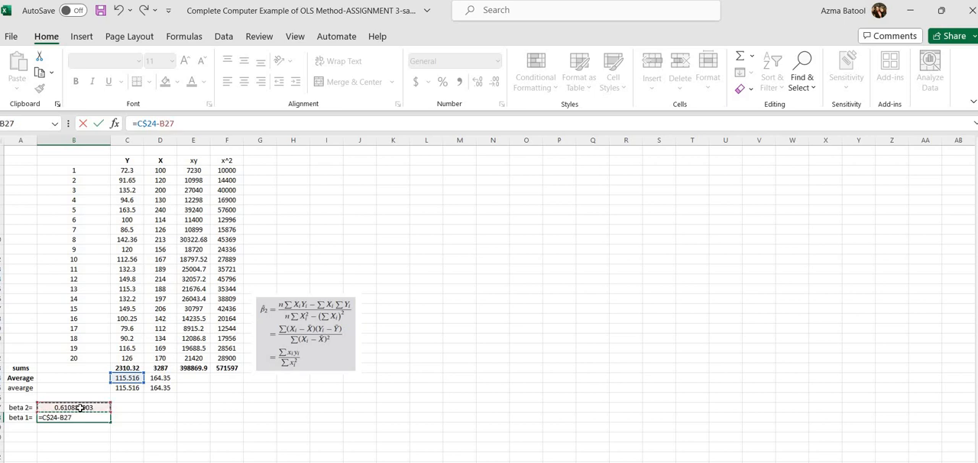
pyautogui.click(167, 123)
pyautogui.write('$')
pyautogui.click(165, 378)
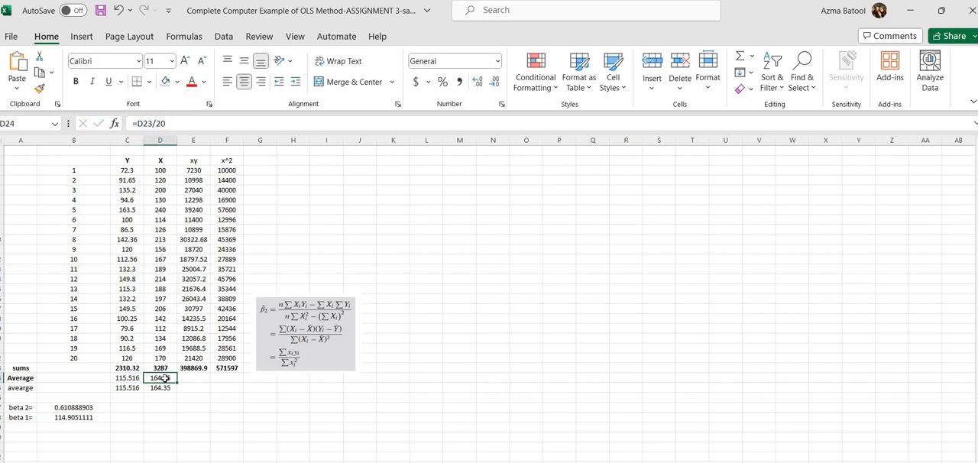
# Step: Multiply beta 2 by the X average in the B28 formula, entering =C$24-B$27*D24
pyautogui.click(74, 419)
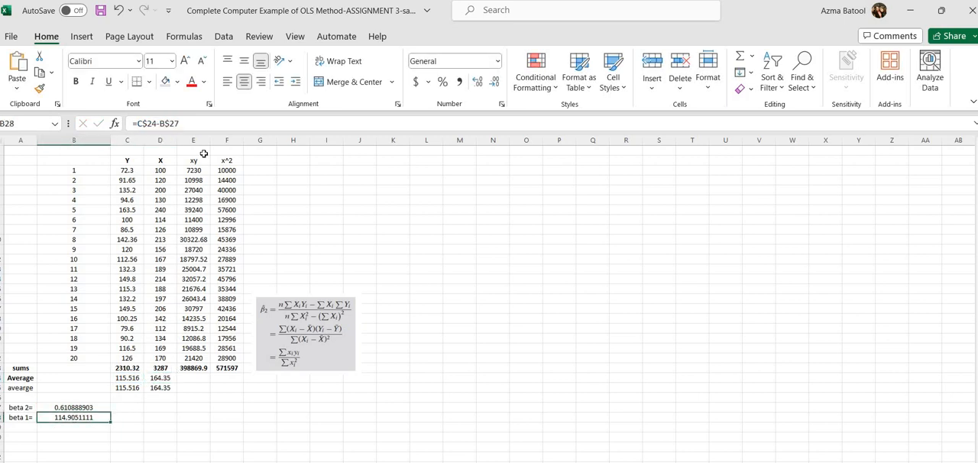
pyautogui.click(186, 123)
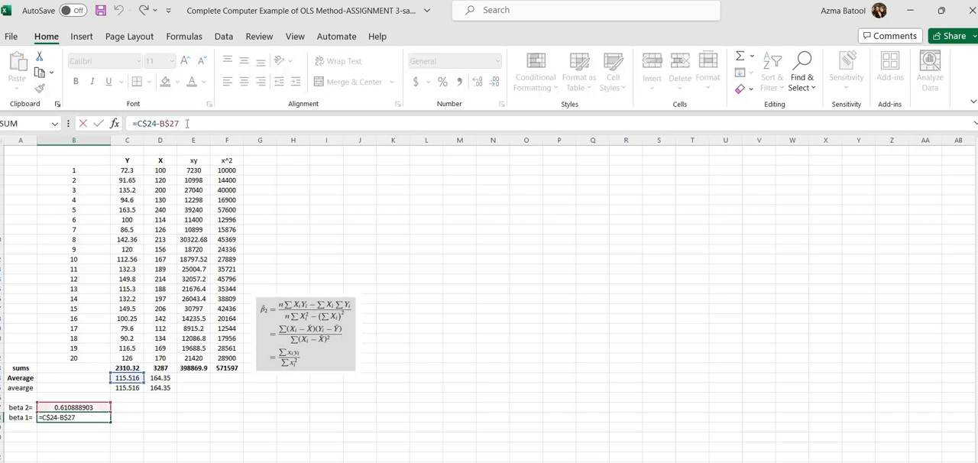
pyautogui.write('*')
pyautogui.click(159, 378)
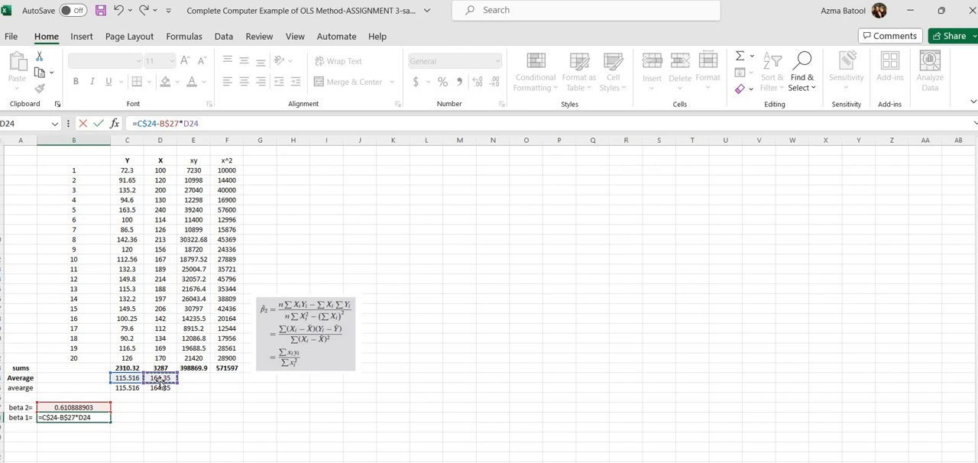
pyautogui.press('Return')
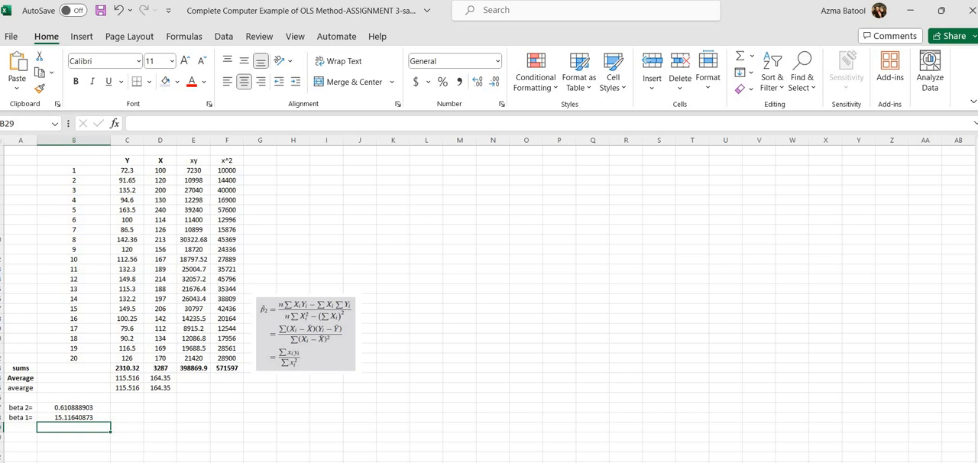
# Step: Enlarge the beta 2 formula picture to about twice its size and move it to the empty area around columns O to U
pyautogui.click(734, 449)
pyautogui.click(308, 320)
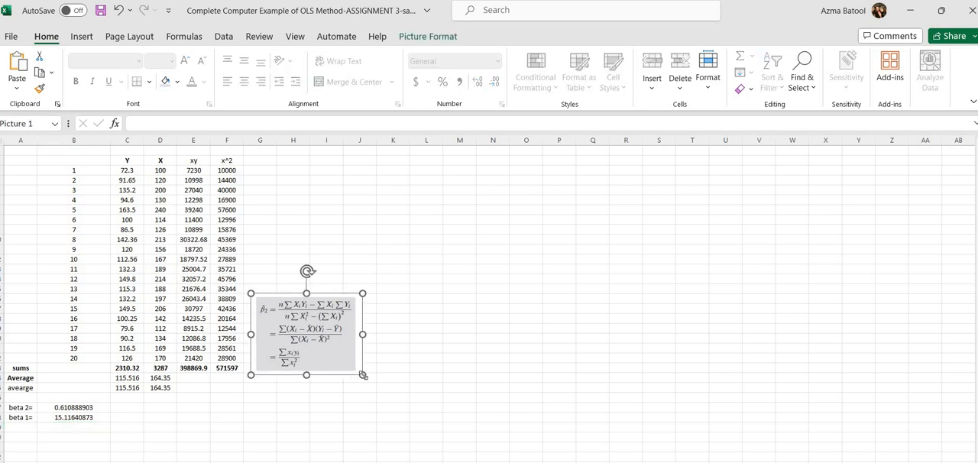
pyautogui.moveTo(363, 375); pyautogui.dragTo(489, 460)
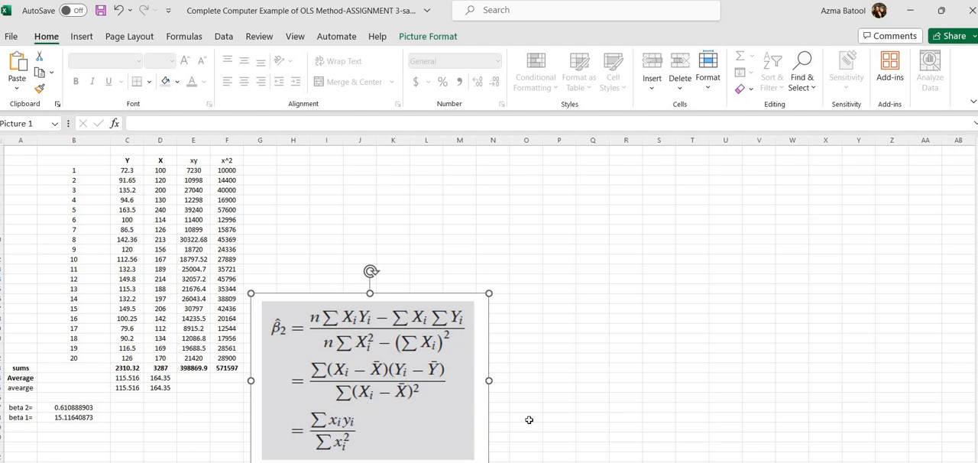
pyautogui.moveTo(281, 398); pyautogui.dragTo(569, 379)
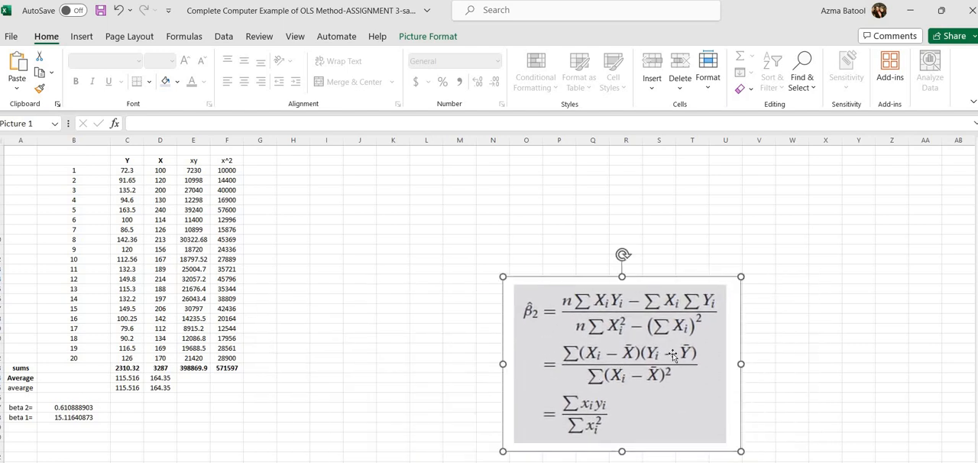
# Step: Add the column headers "X-Xbar" in G2 and "Y-Ybar" in H2
pyautogui.click(262, 160)
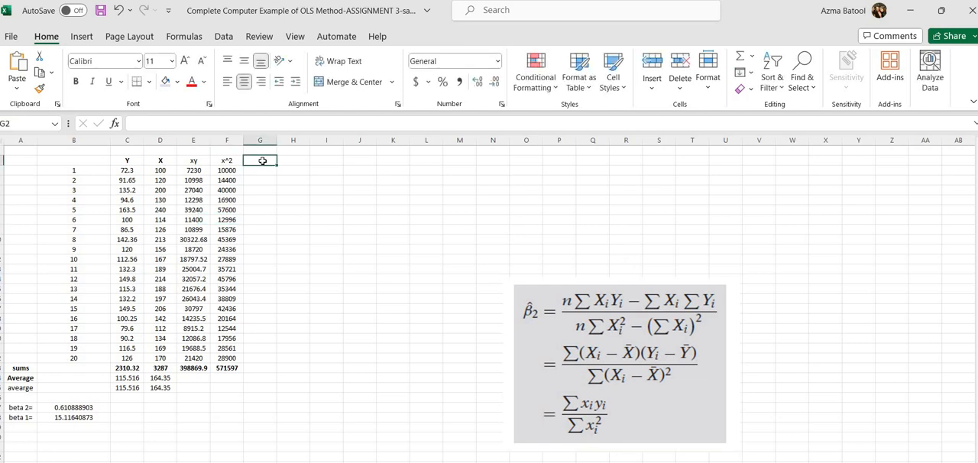
pyautogui.write('X-')
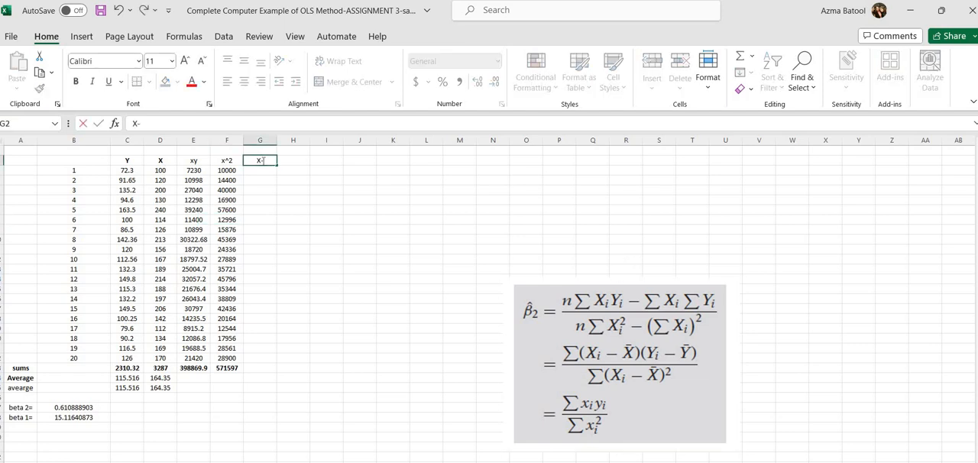
pyautogui.write('Xbar')
pyautogui.click(302, 163)
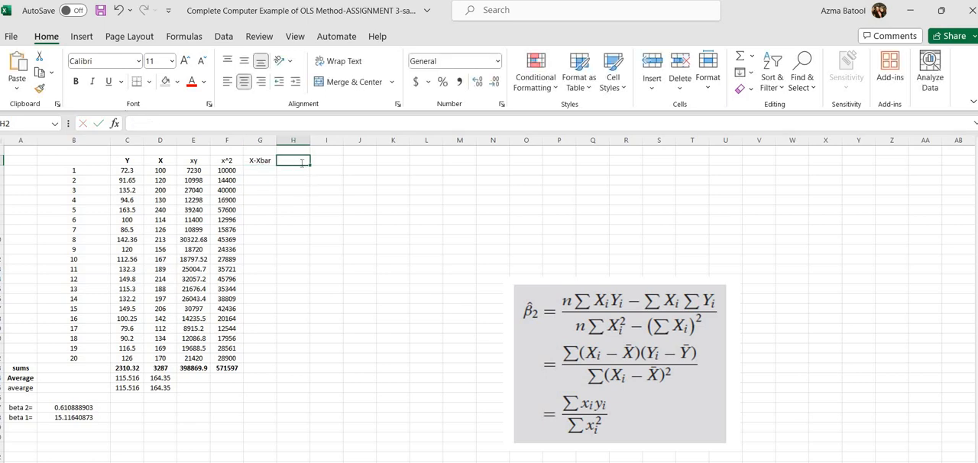
pyautogui.write('Y-Y')
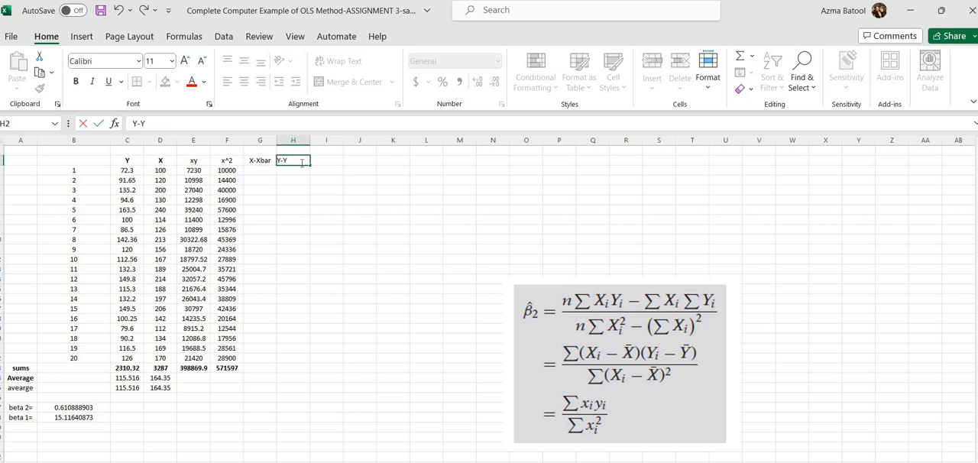
pyautogui.write('bar')
pyautogui.press('Return')
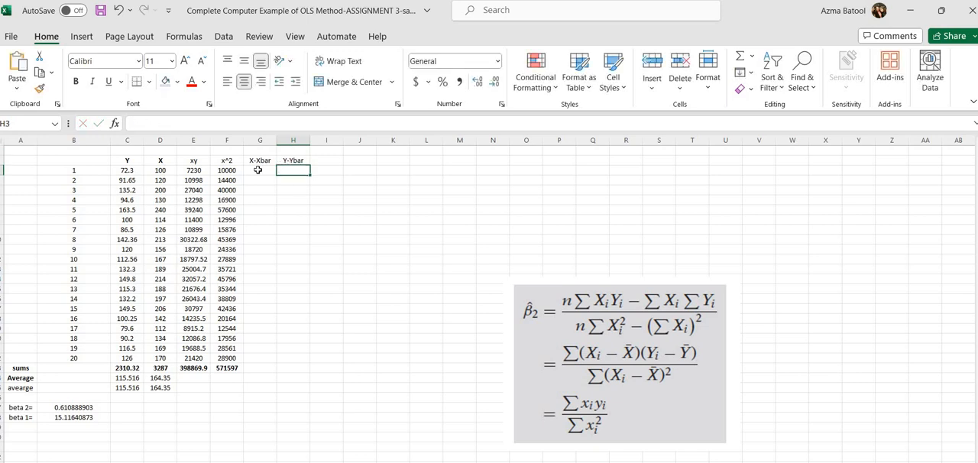
# Step: Enter =D3-D$24 in G3 to compute the first X deviation from the X average with a fixed row
pyautogui.click(258, 170)
pyautogui.write('=')
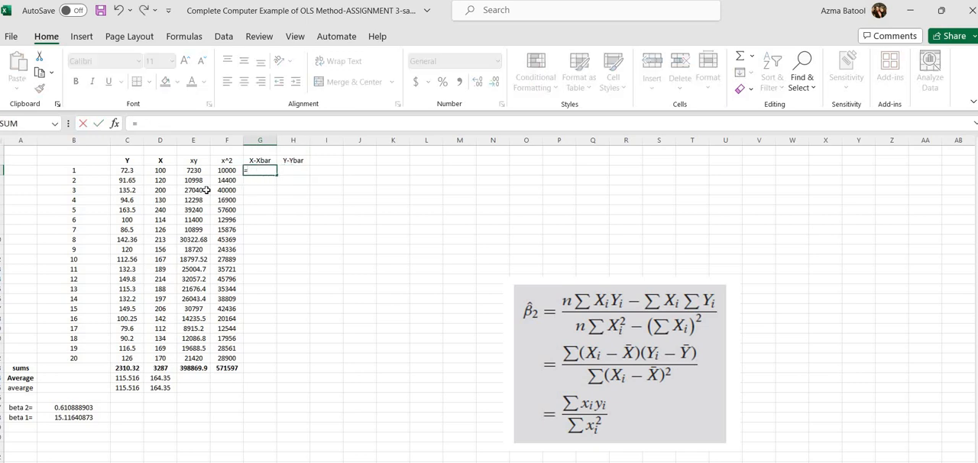
pyautogui.click(164, 170)
pyautogui.write('-')
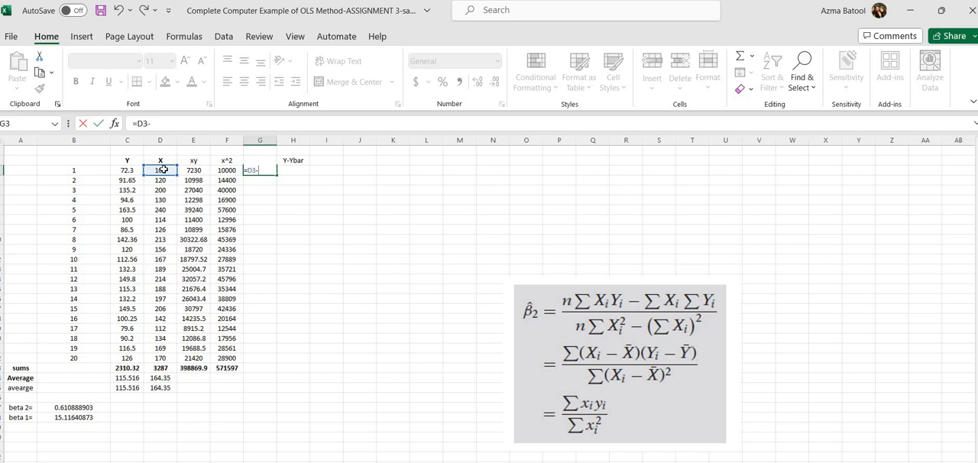
pyautogui.click(161, 378)
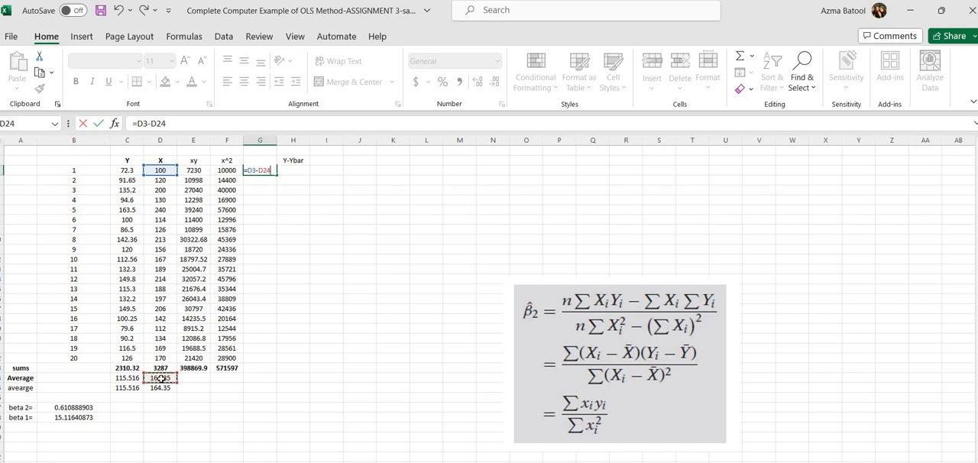
pyautogui.click(264, 169)
pyautogui.write('$')
pyautogui.press('Return')
pyautogui.click(255, 170)
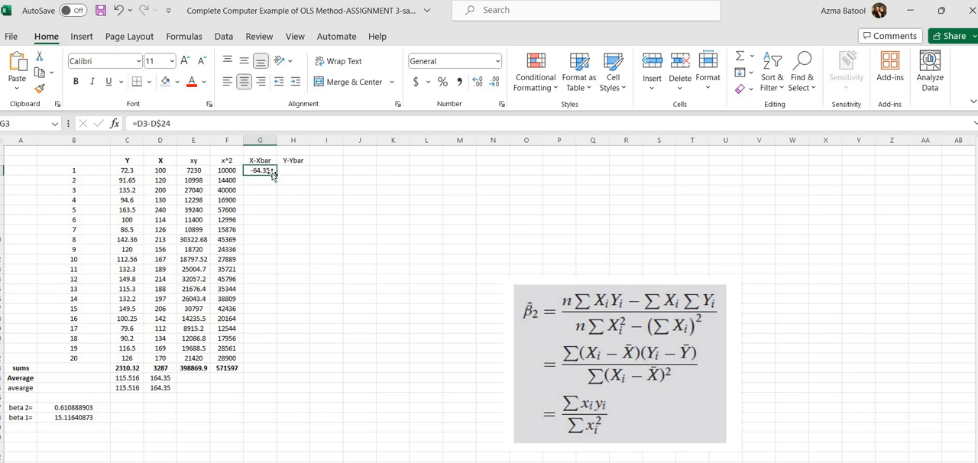
# Step: Fill the X deviation formula down through G22 and copy the column sum from F23 into G23
pyautogui.moveTo(278, 176); pyautogui.dragTo(279, 360)
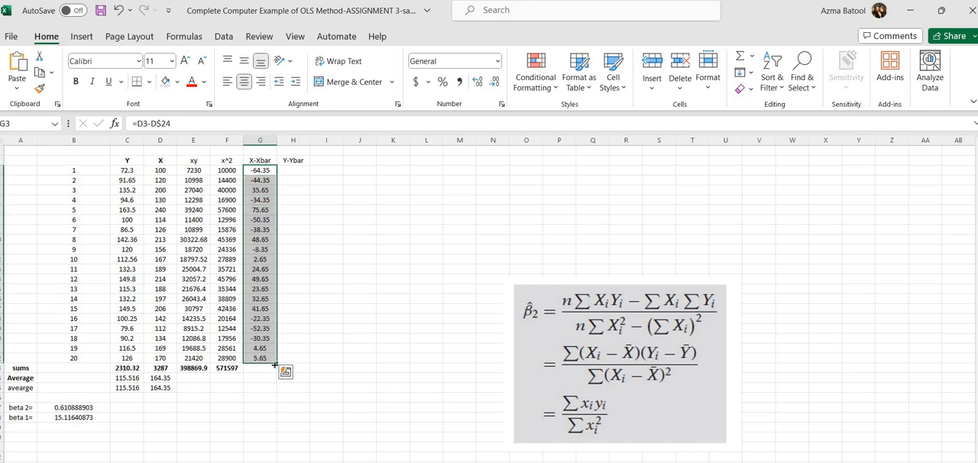
pyautogui.click(254, 369)
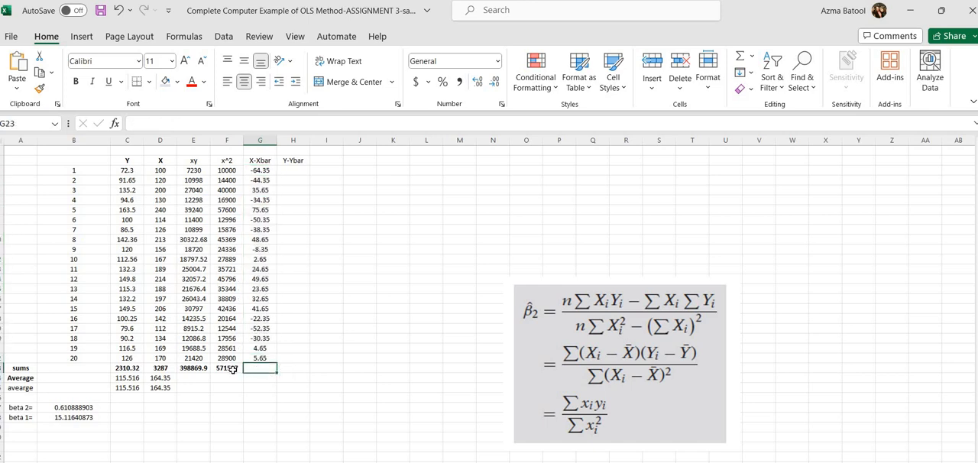
pyautogui.moveTo(229, 368); pyautogui.dragTo(266, 374)
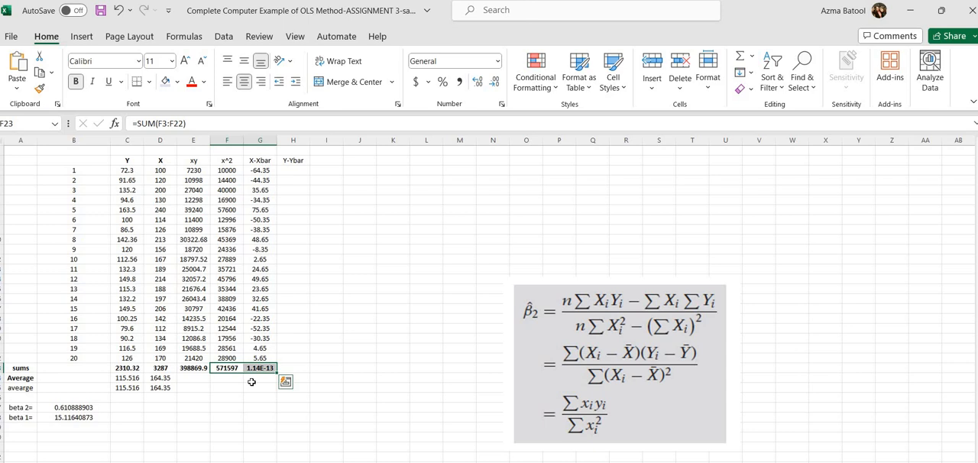
# Step: Enter =C3-C$24 in H3 to compute the first Y deviation from the Y average with a fixed row
pyautogui.click(293, 171)
pyautogui.write('=')
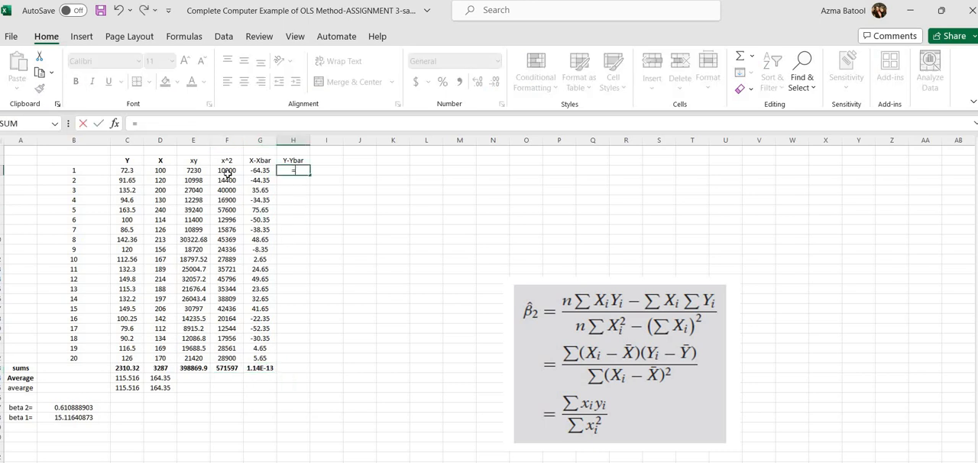
pyautogui.click(132, 171)
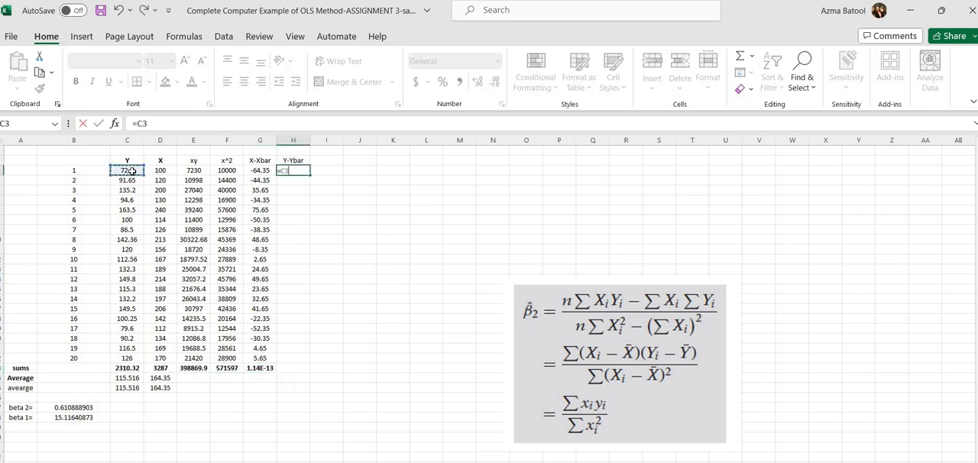
pyautogui.write('-')
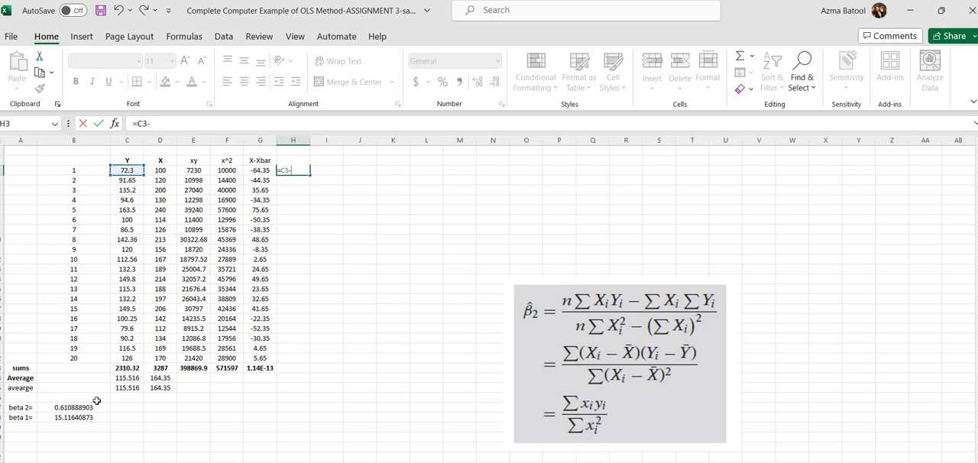
pyautogui.click(132, 378)
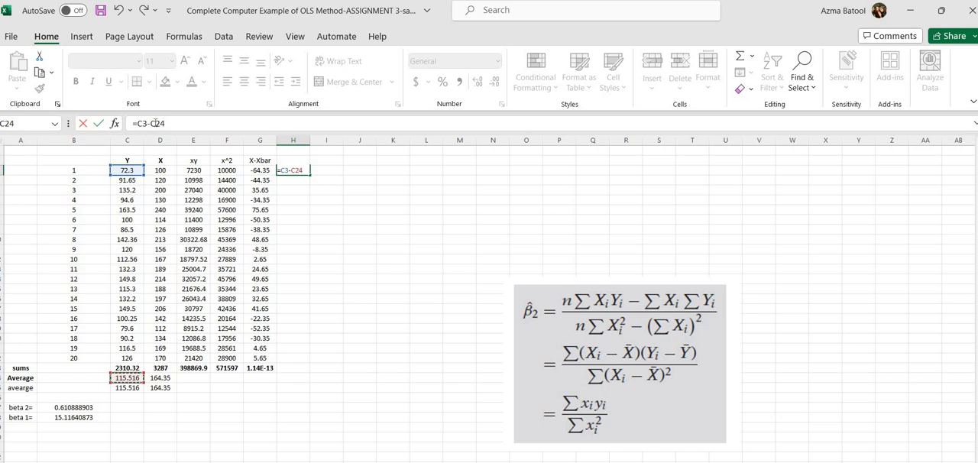
pyautogui.click(155, 123)
pyautogui.write('$')
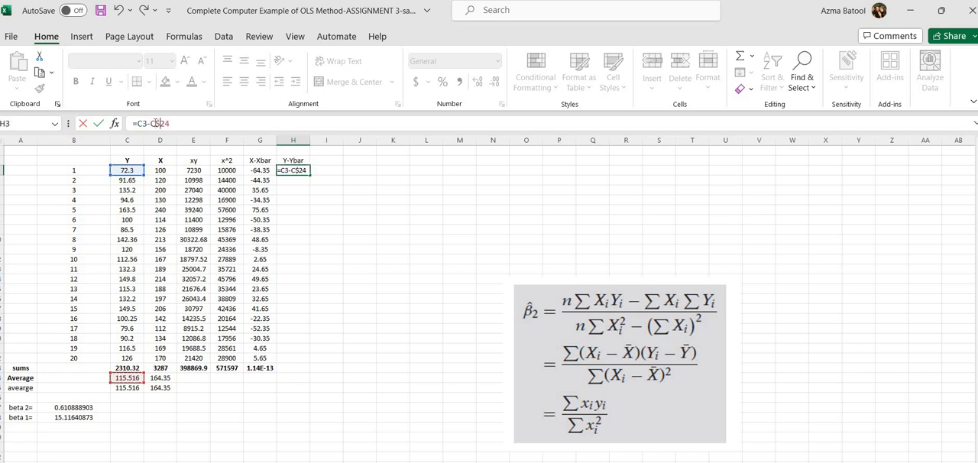
pyautogui.press('Return')
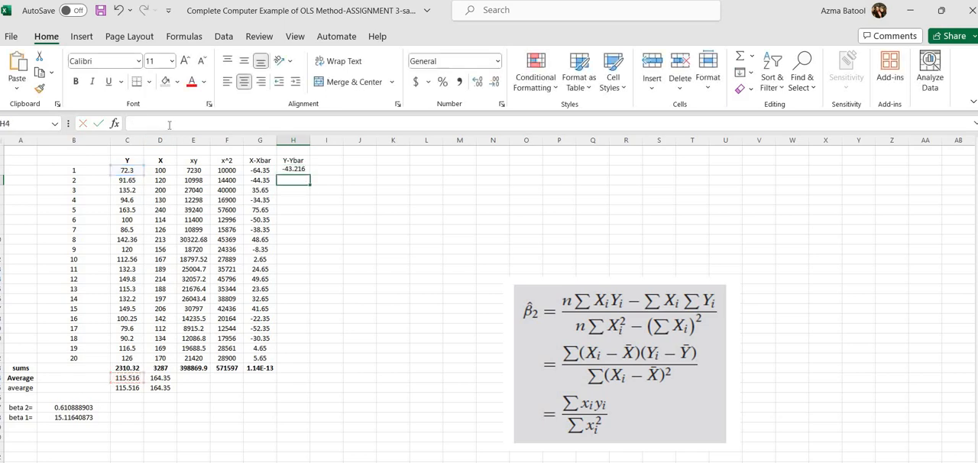
# Step: Fill the Y deviation formula down through H22 and copy the column sum from G23 into H23
pyautogui.click(302, 172)
pyautogui.moveTo(309, 174); pyautogui.dragTo(279, 361)
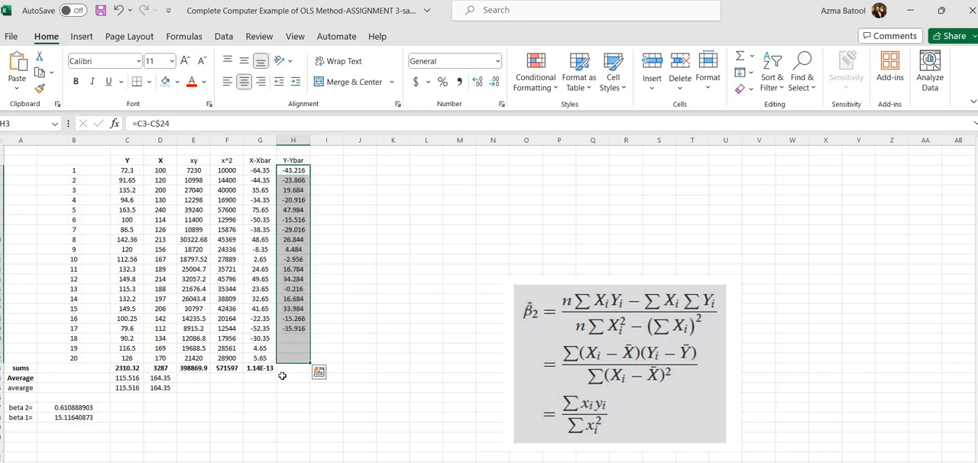
pyautogui.click(260, 369)
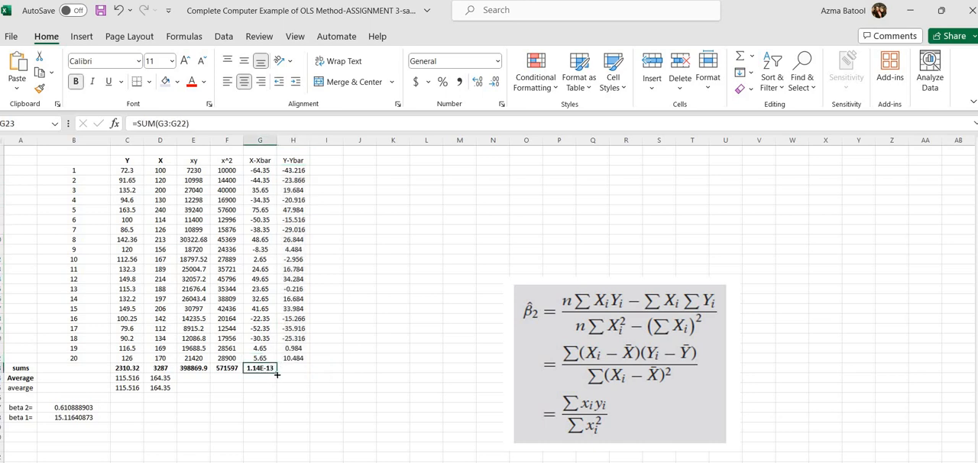
pyautogui.moveTo(277, 372); pyautogui.dragTo(295, 379)
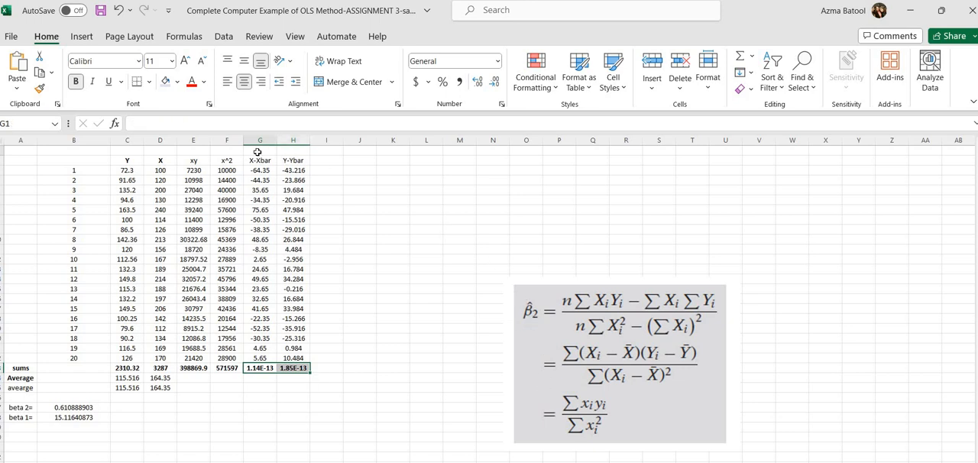
# Step: Label the deviation columns "small x" in G1 and "small y" in H1
pyautogui.click(257, 150)
pyautogui.write('sma')
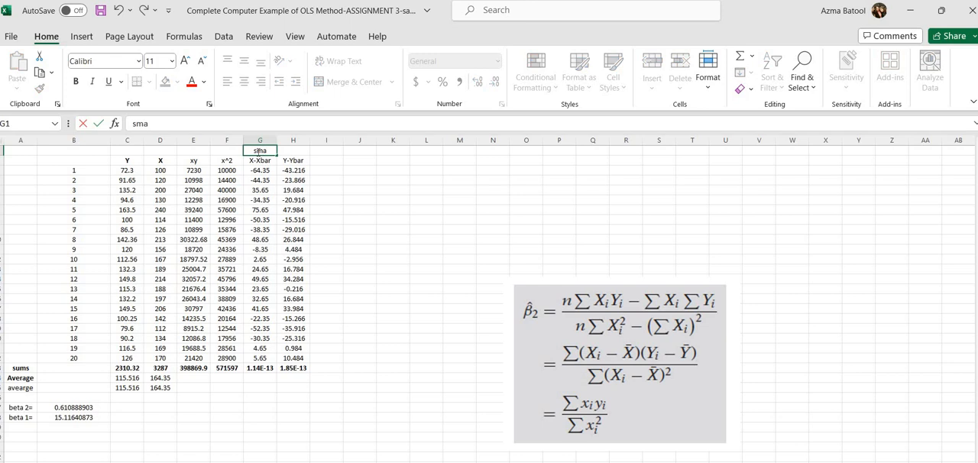
pyautogui.write('ll x')
pyautogui.click(285, 151)
pyautogui.write('s')
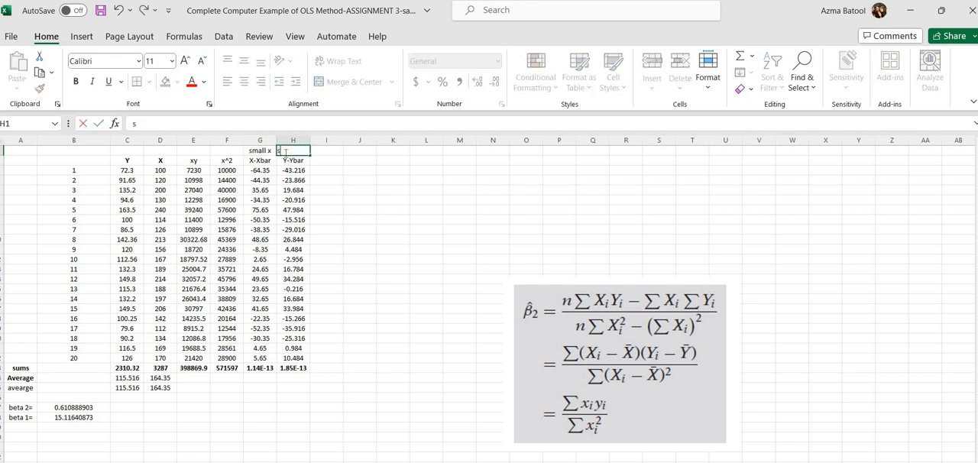
pyautogui.write('mall y')
# Step: Add the labels "small xy" in I1 and "xy-small" in I2 for the product of the deviations
pyautogui.click(322, 151)
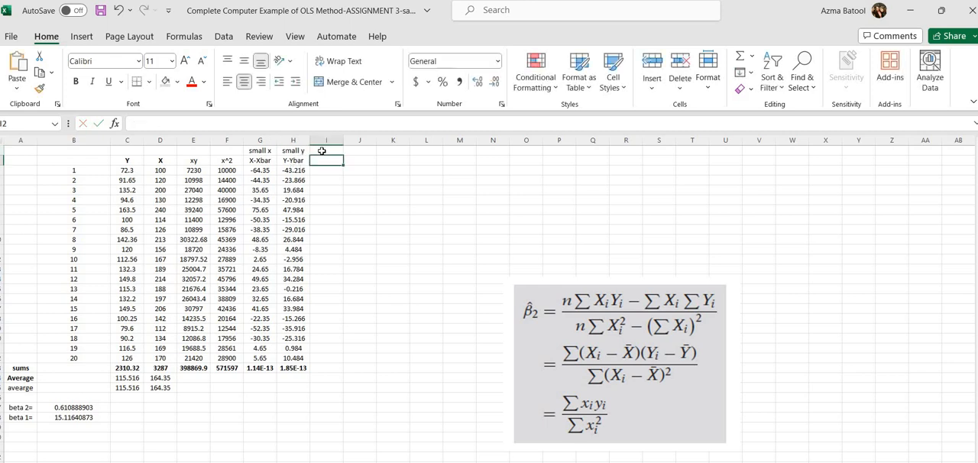
pyautogui.write('sm')
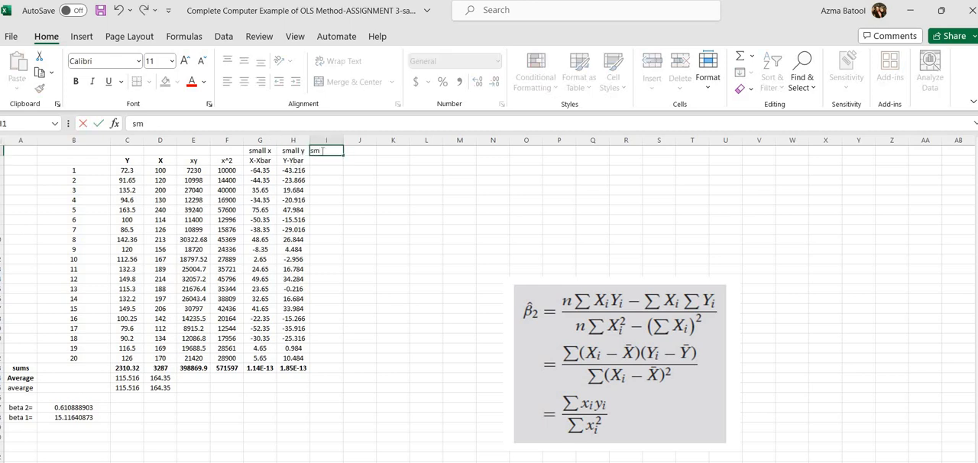
pyautogui.write('all xy')
pyautogui.click(327, 160)
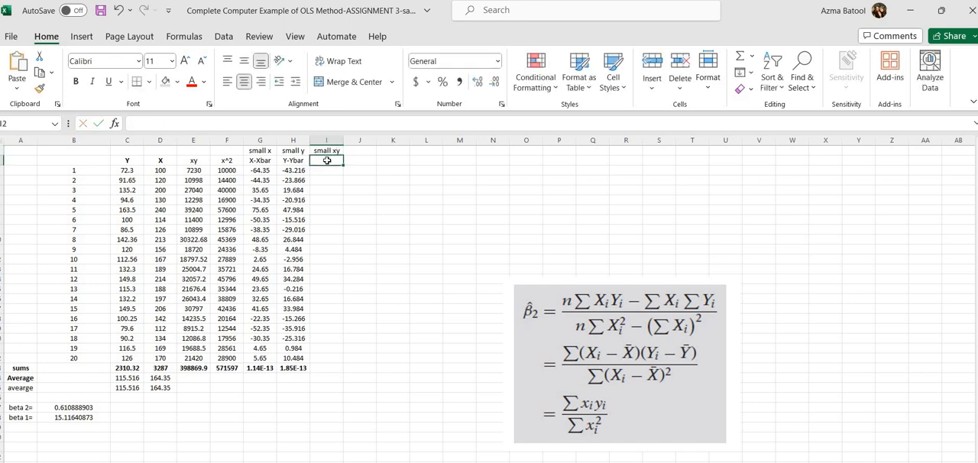
pyautogui.write('xy')
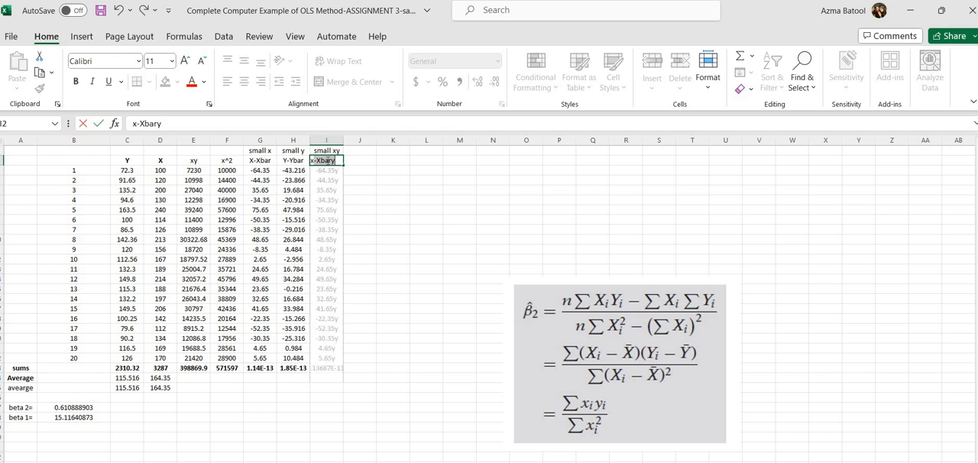
pyautogui.write('-sma')
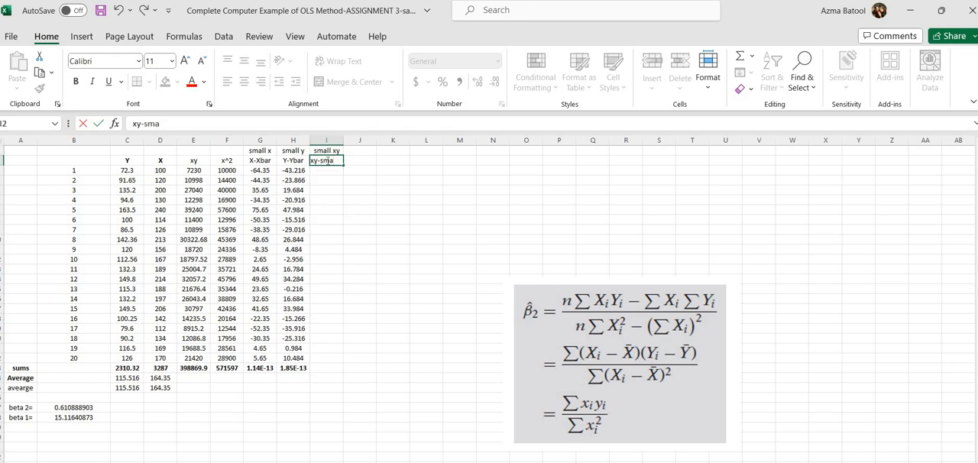
pyautogui.write('ll')
pyautogui.press('Return')
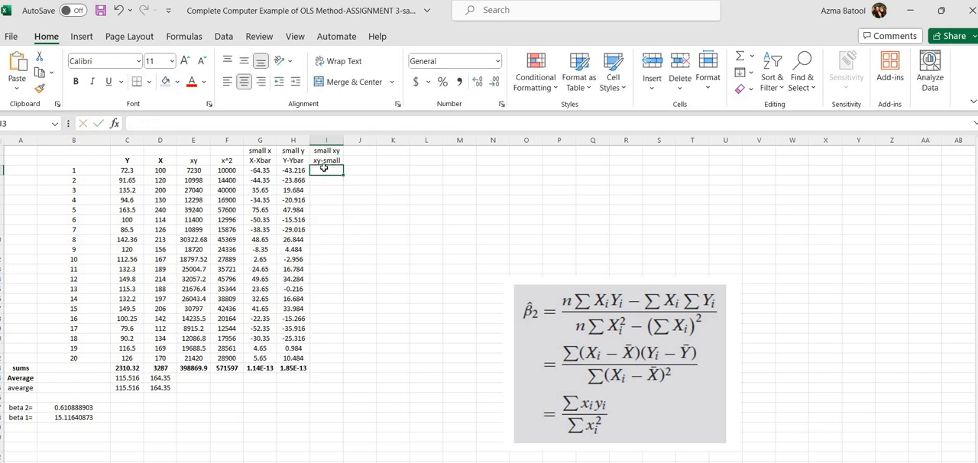
# Step: Enter =G3*H3 in I3 to multiply the first X and Y deviations
pyautogui.write('=')
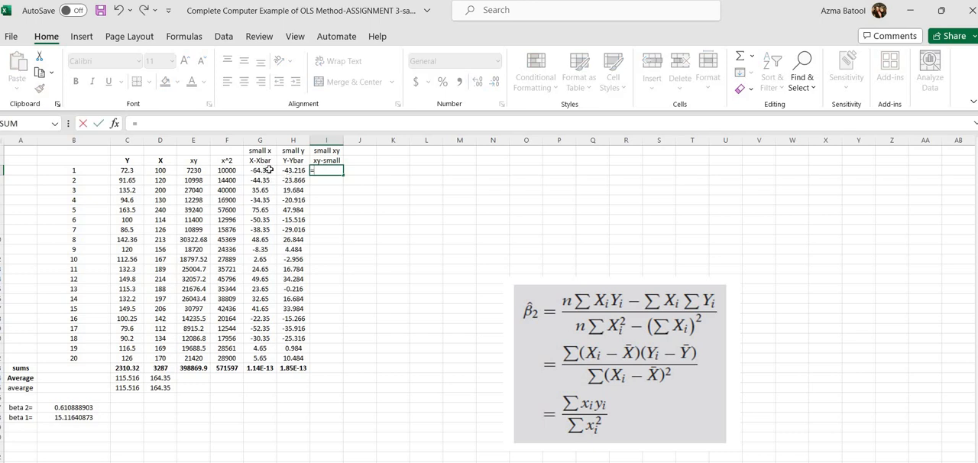
pyautogui.click(269, 169)
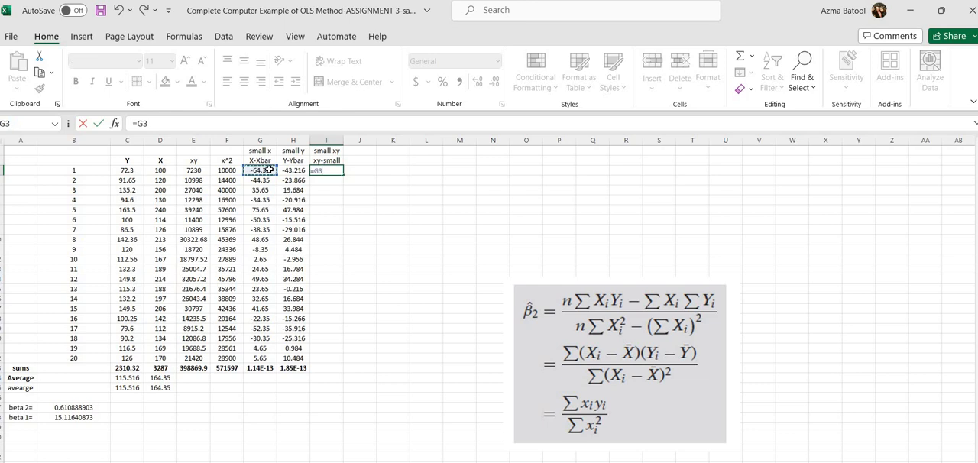
pyautogui.write('*')
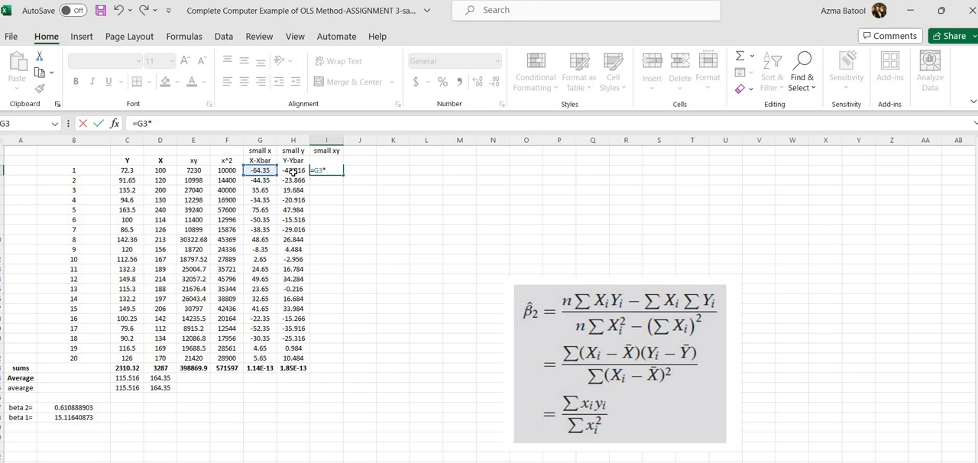
pyautogui.click(293, 171)
pyautogui.press('Return')
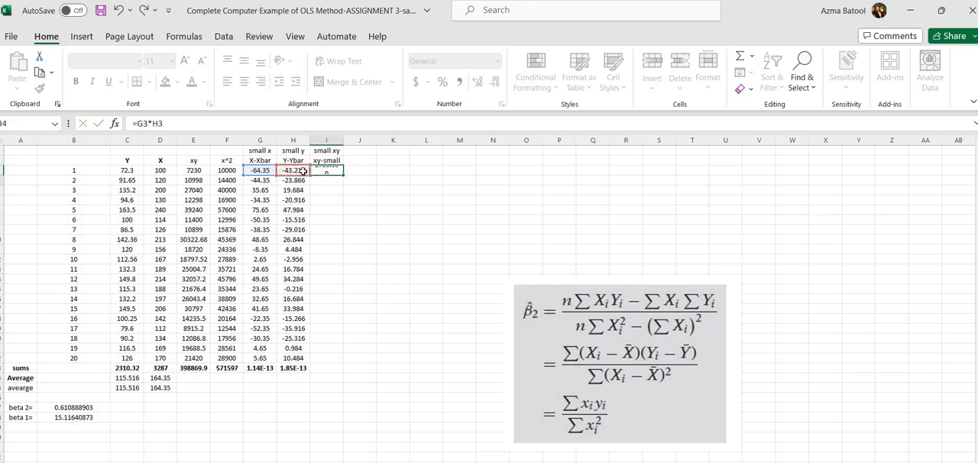
# Step: Fill the deviation product formula down through I22 and copy the column sum from H23 into I23
pyautogui.click(336, 173)
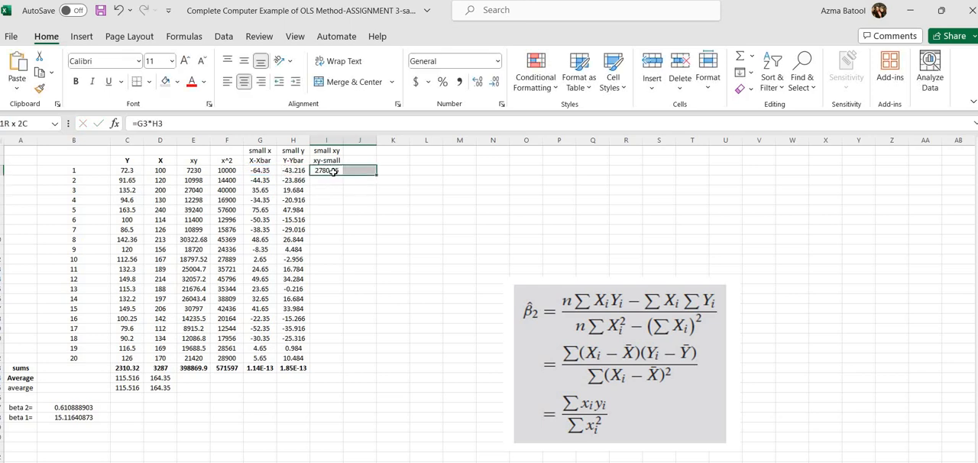
pyautogui.moveTo(339, 174); pyautogui.dragTo(336, 360)
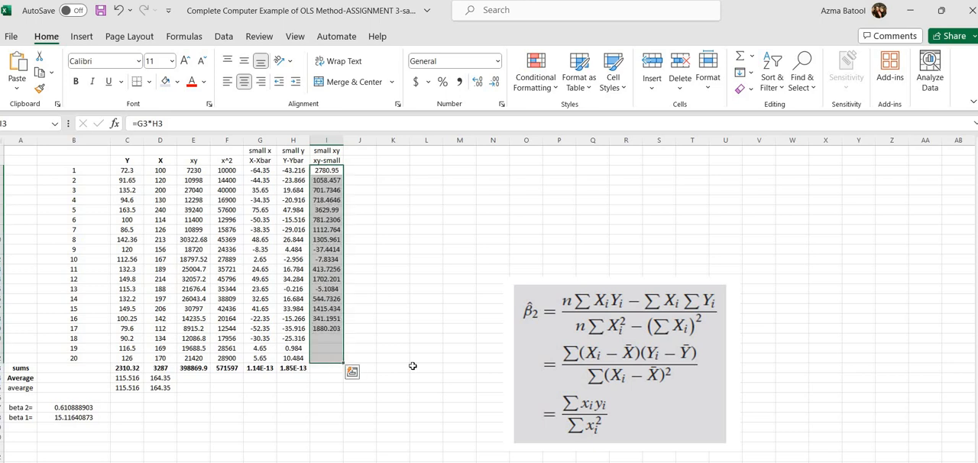
pyautogui.click(305, 369)
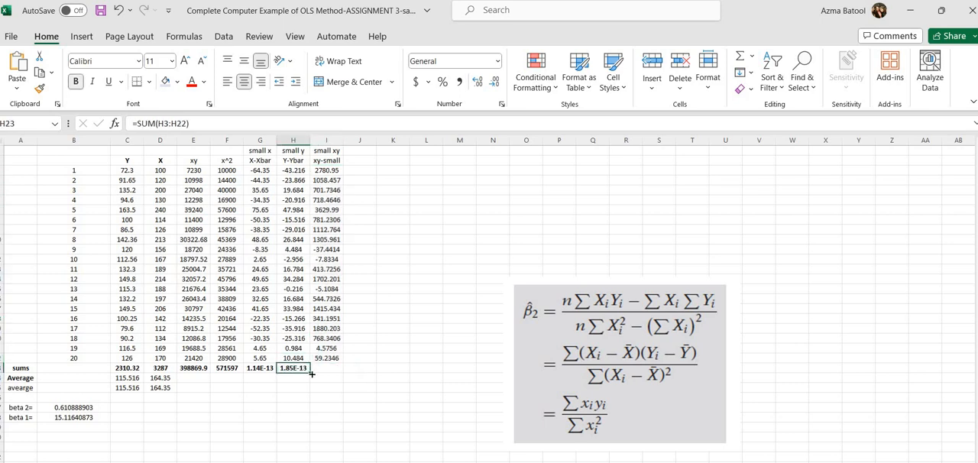
pyautogui.moveTo(311, 373); pyautogui.dragTo(341, 373)
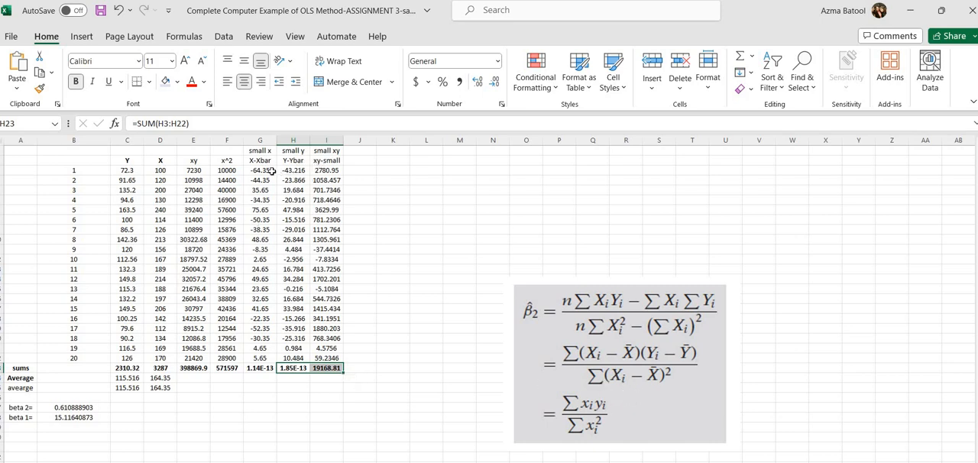
# Step: Add the column header "(x-Xbar)^2" in J2
pyautogui.click(364, 160)
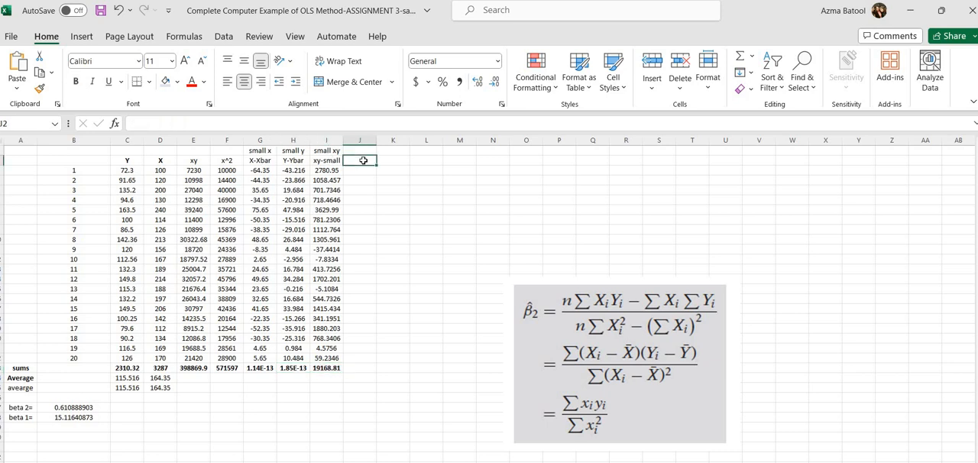
pyautogui.write('(x')
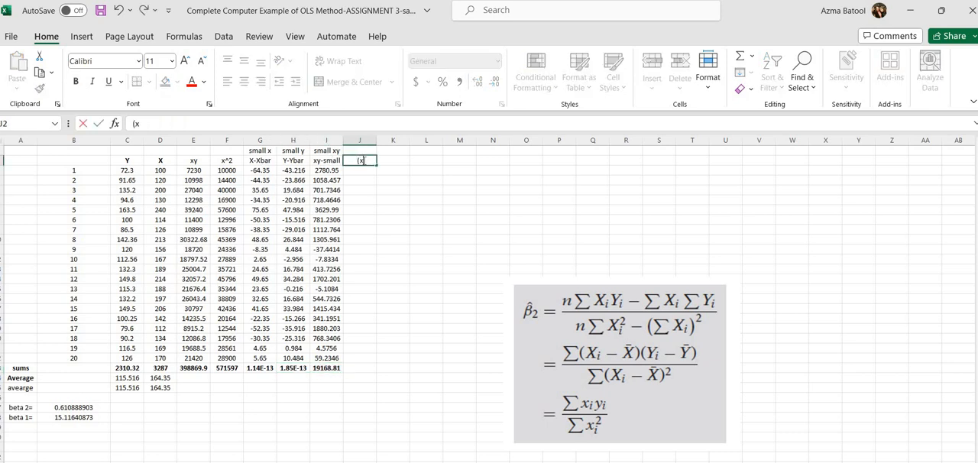
pyautogui.write('-Xbar)^2')
pyautogui.press('Return')
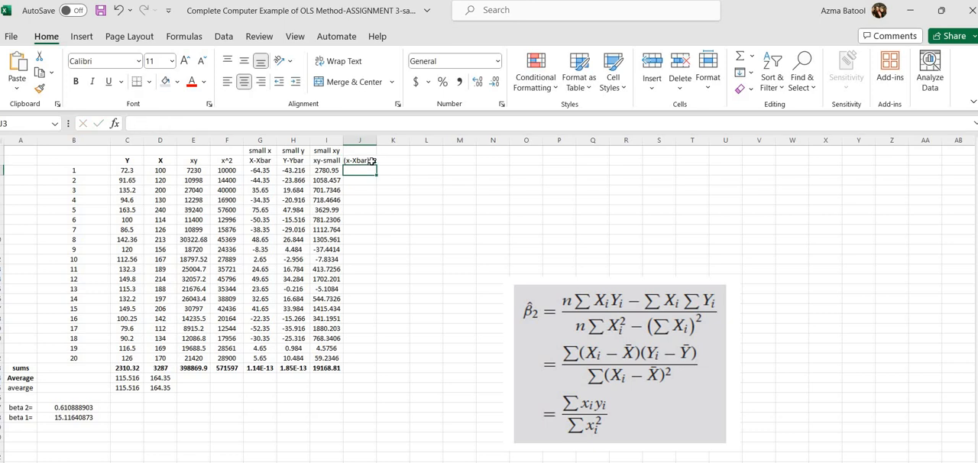
# Step: Enter =G3^2 in J3 to square the first X deviation
pyautogui.write('=')
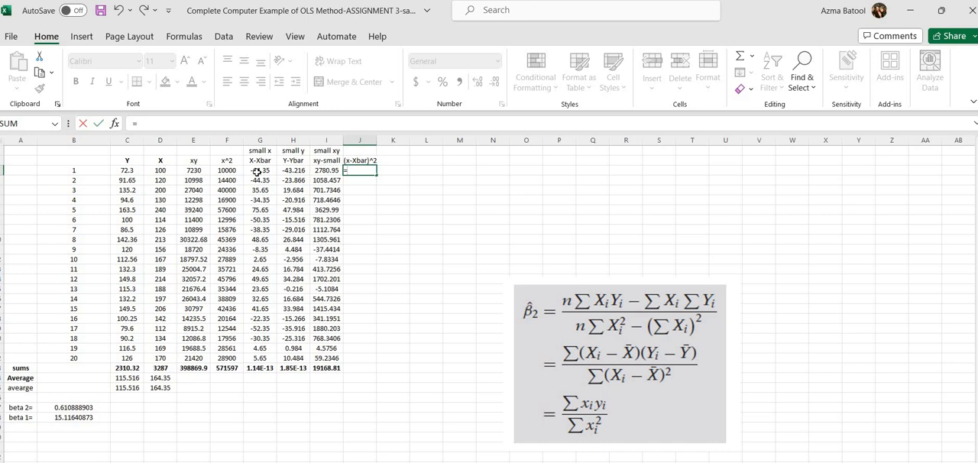
pyautogui.click(258, 172)
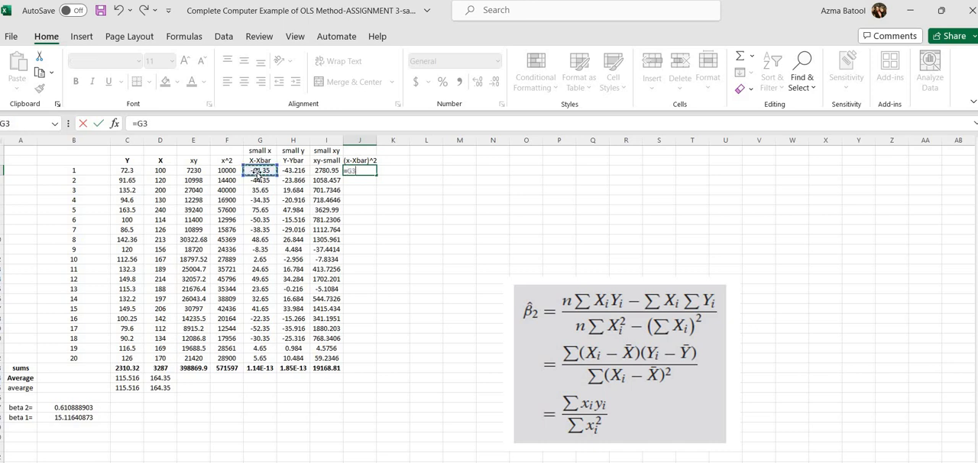
pyautogui.write('^2')
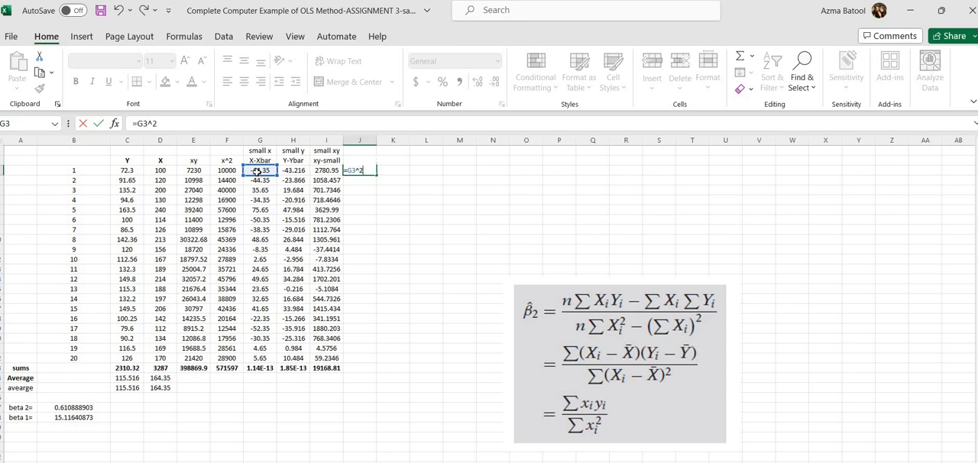
pyautogui.press('Return')
pyautogui.click(368, 170)
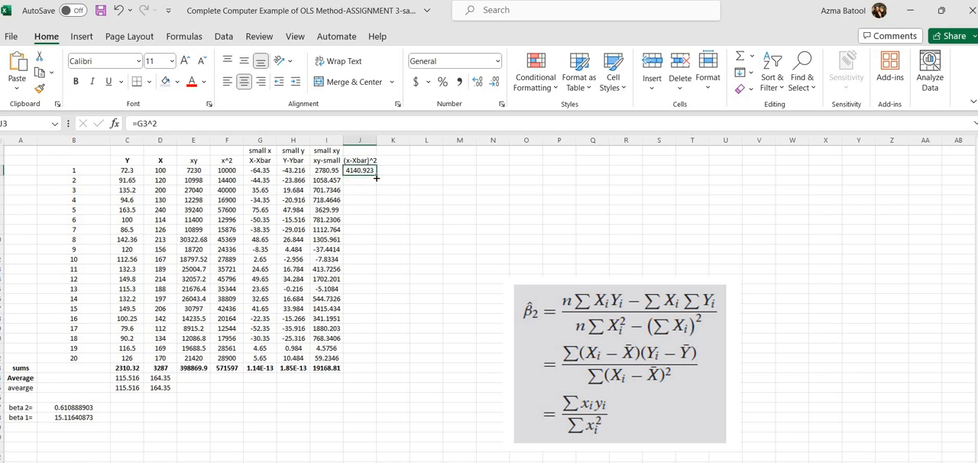
# Step: Fill the squared X deviation formula down through J22 and copy the column sum from I23 into J23
pyautogui.moveTo(377, 177); pyautogui.dragTo(371, 370)
pyautogui.click(335, 370)
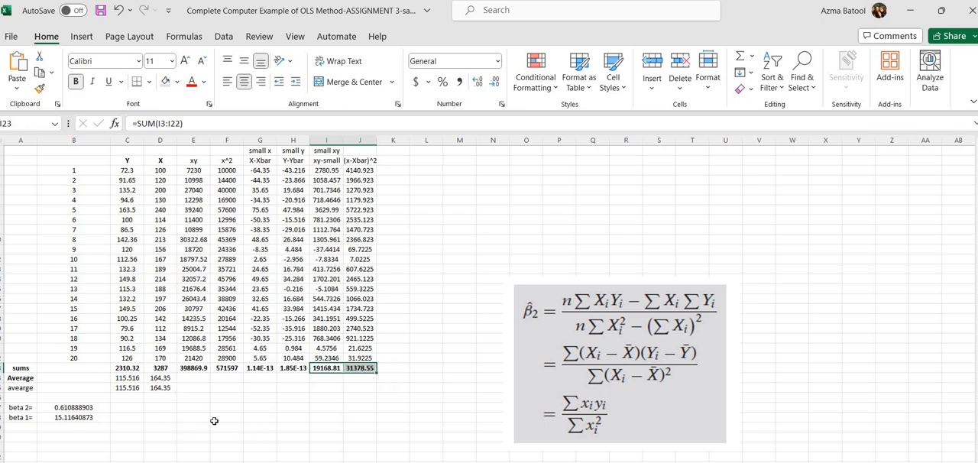
# Step: Enter =I23/J23 in C27 to compute beta 2 from the summed deviation products and squared X deviations
pyautogui.click(125, 408)
pyautogui.write('-')
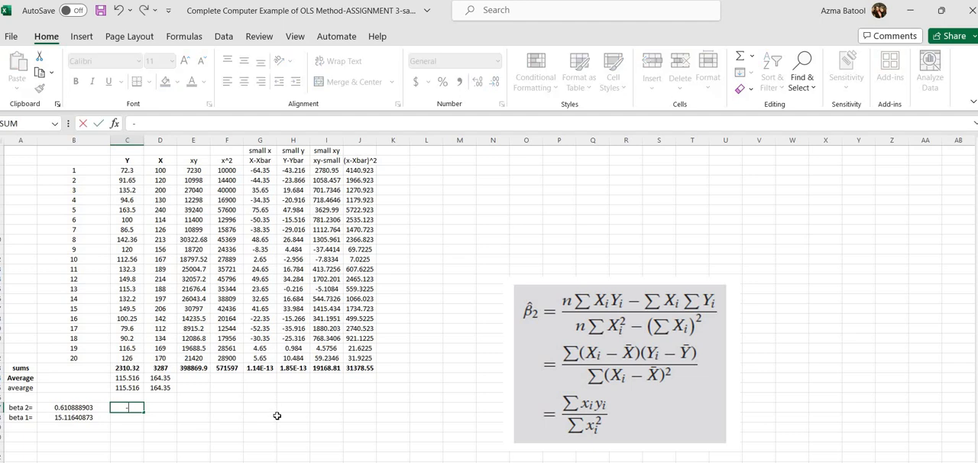
pyautogui.press('Escape')
pyautogui.write('=')
pyautogui.click(333, 368)
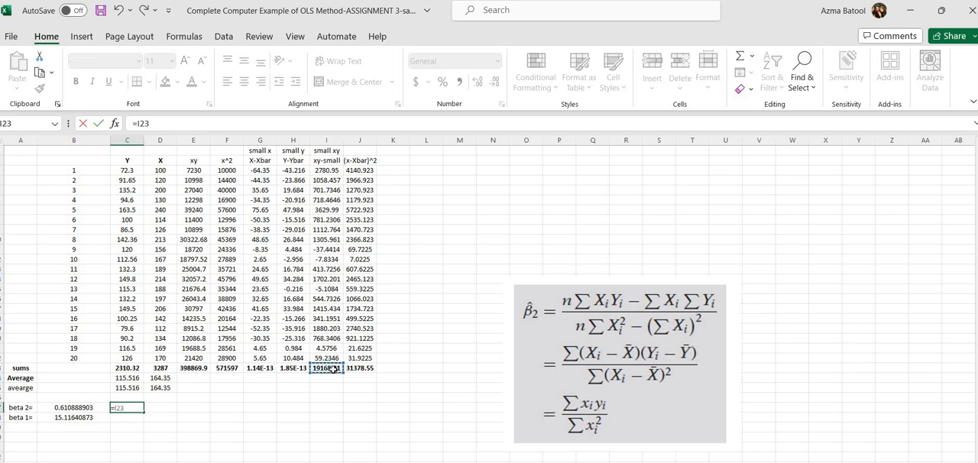
pyautogui.write('/')
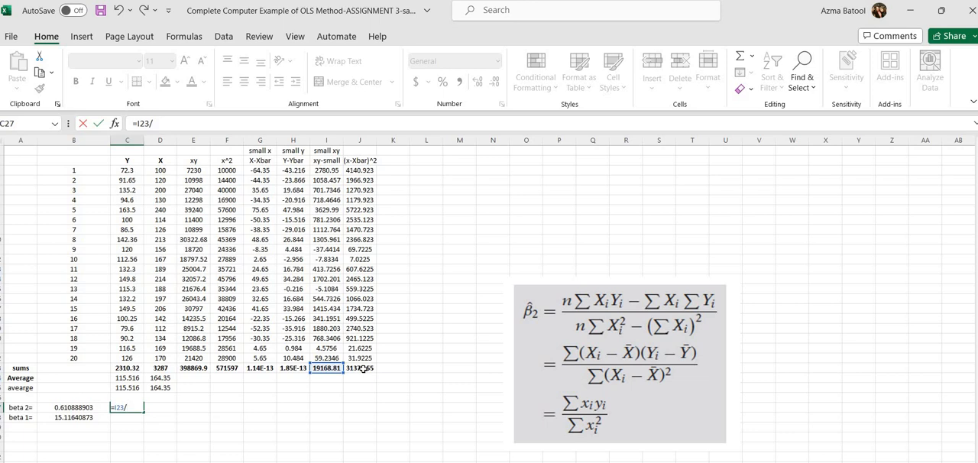
pyautogui.click(363, 368)
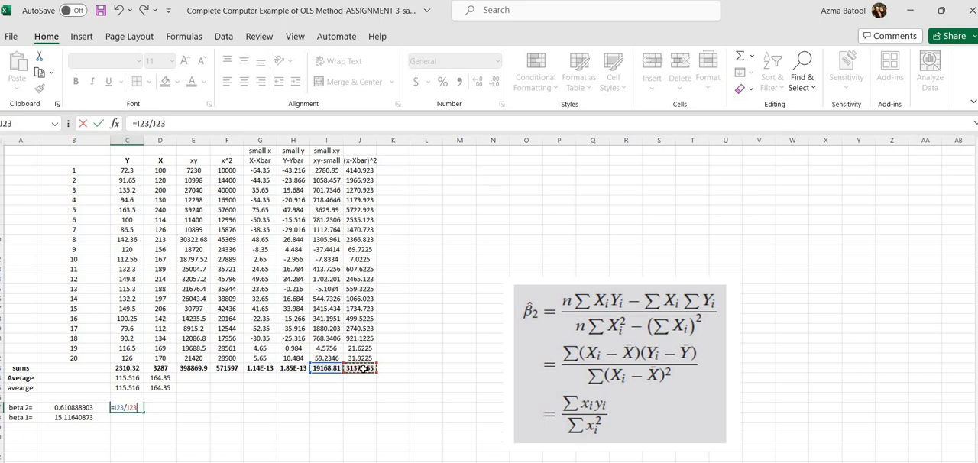
pyautogui.press('Return')
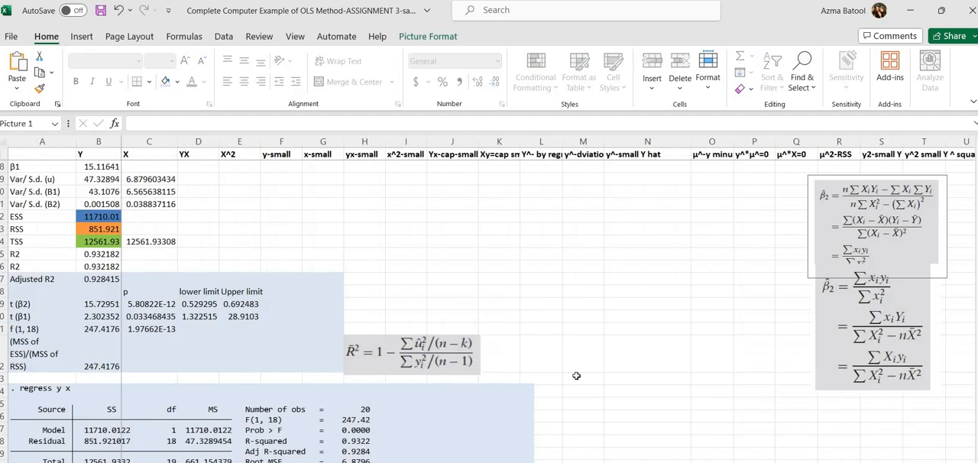
# Step: On the completed OLS sheet, move the picture of alternative beta 2 formulas away from the overlapping picture to around columns L to N
pyautogui.click(859, 283)
pyautogui.moveTo(592, 251); pyautogui.dragTo(601, 246)
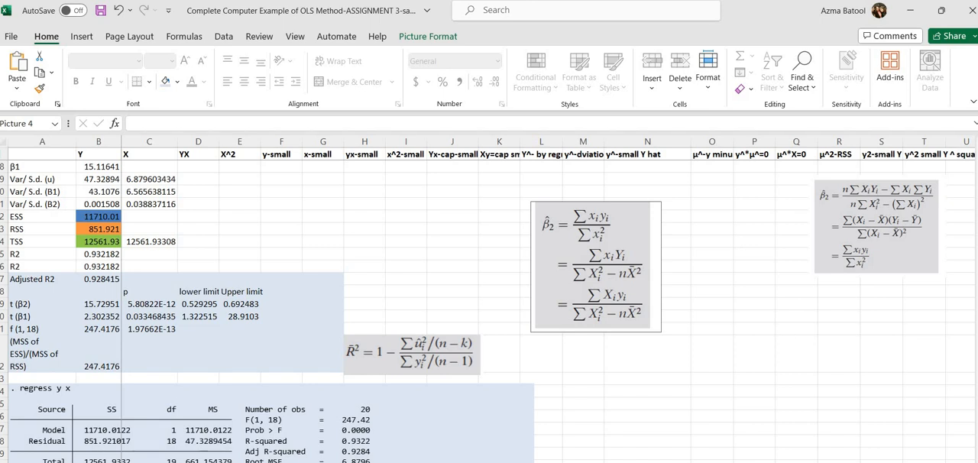
# Step: Check the y-small, x-small, yx-small and x^2-small headers in row 1, and widen column K slightly
pyautogui.moveTo(974, 198); pyautogui.dragTo(970, 184)
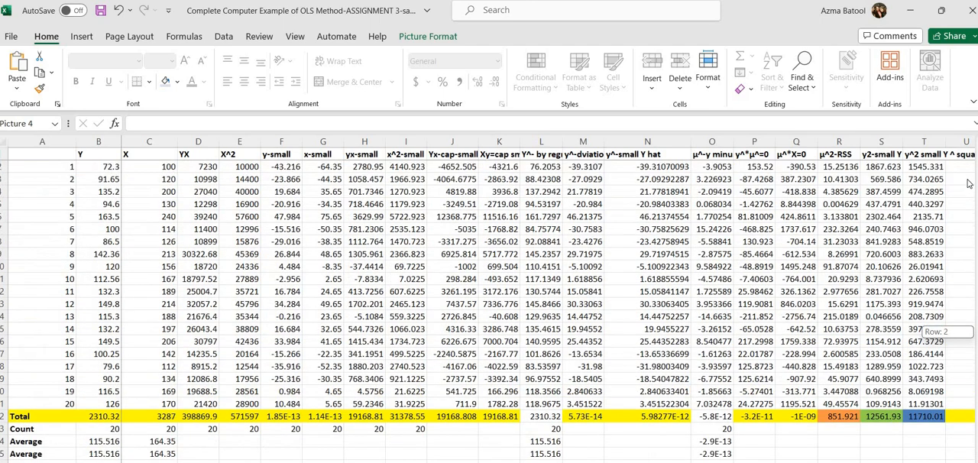
pyautogui.click(288, 155)
pyautogui.click(325, 155)
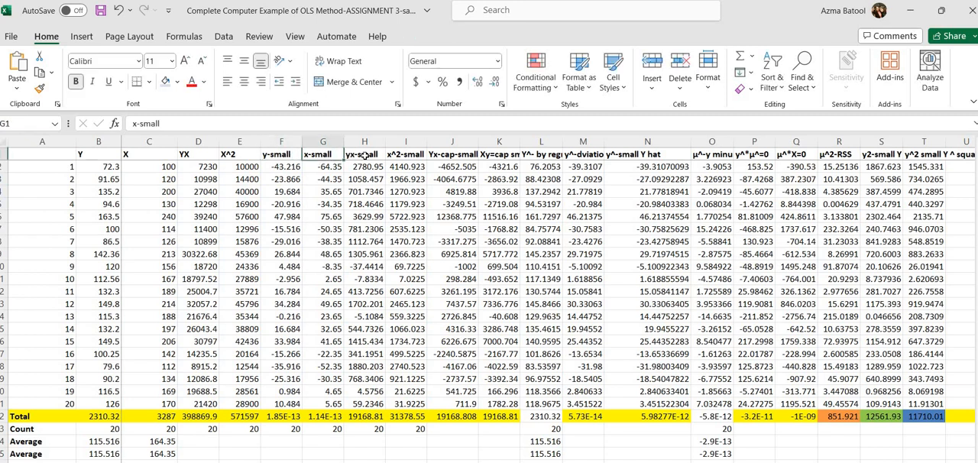
pyautogui.click(367, 155)
pyautogui.click(411, 155)
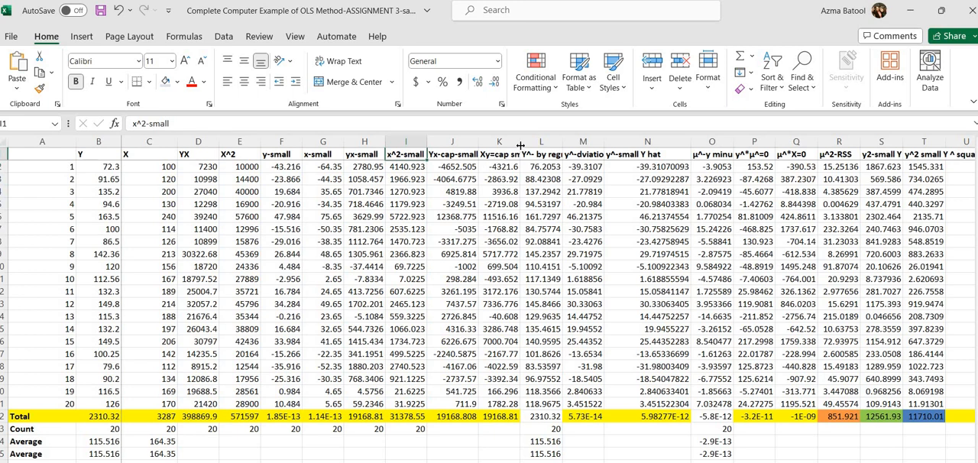
pyautogui.moveTo(519, 145); pyautogui.dragTo(529, 146)
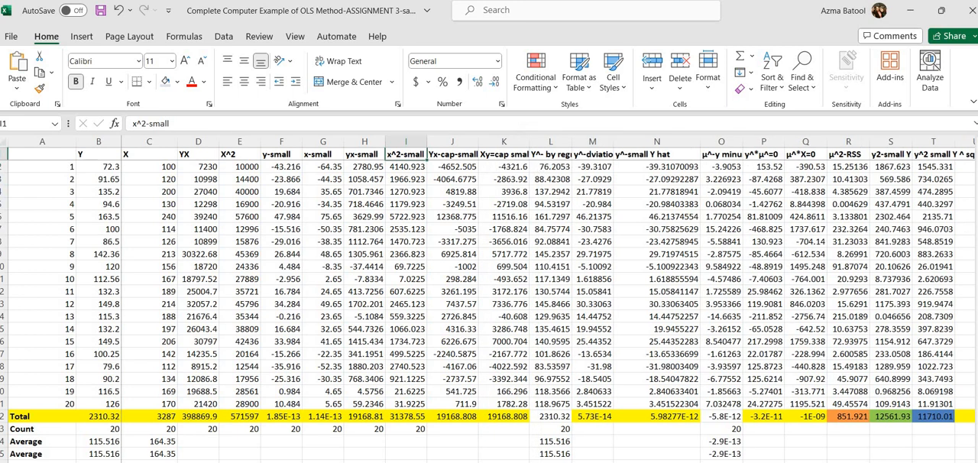
# Step: Switch to the Basic Econometrics PDF in Acrobat Reader and page back through Chapter 3 to PDF page 69
pyautogui.moveTo(977, 220); pyautogui.dragTo(976, 310)
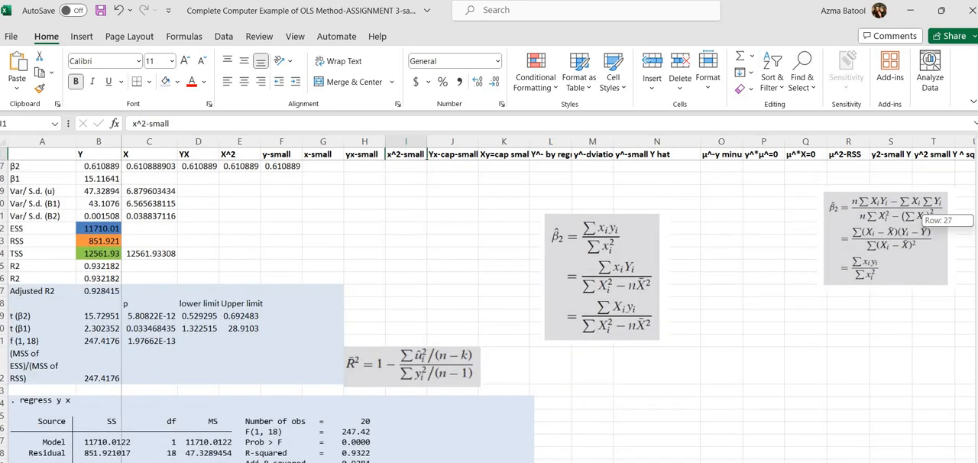
pyautogui.moveTo(976, 222); pyautogui.dragTo(977, 218)
pyautogui.click(508, 462)
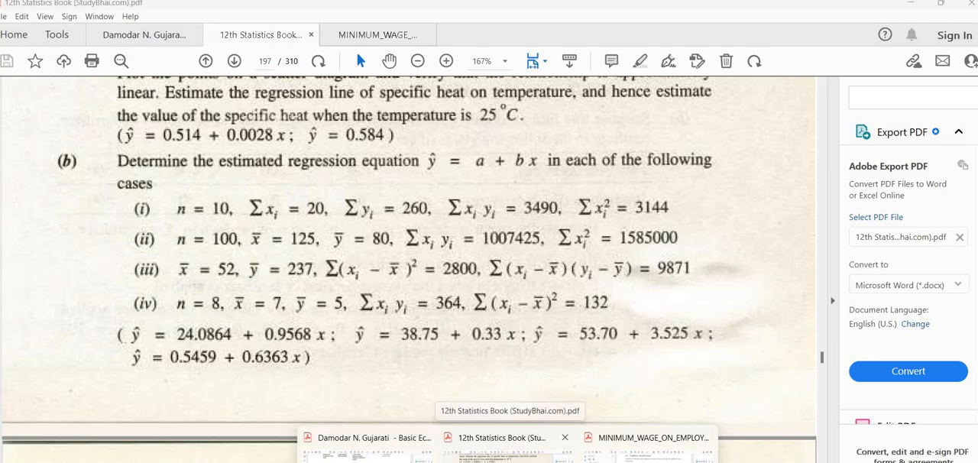
pyautogui.click(389, 460)
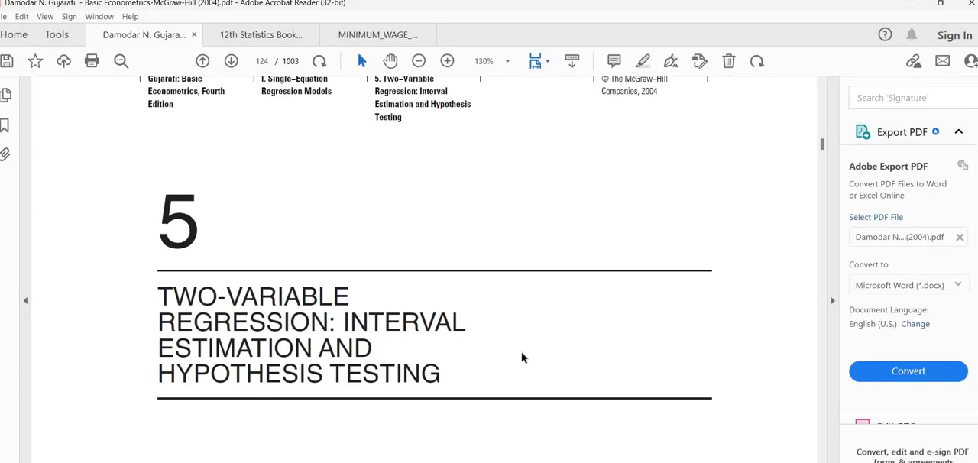
pyautogui.scroll(5, 522, 357)
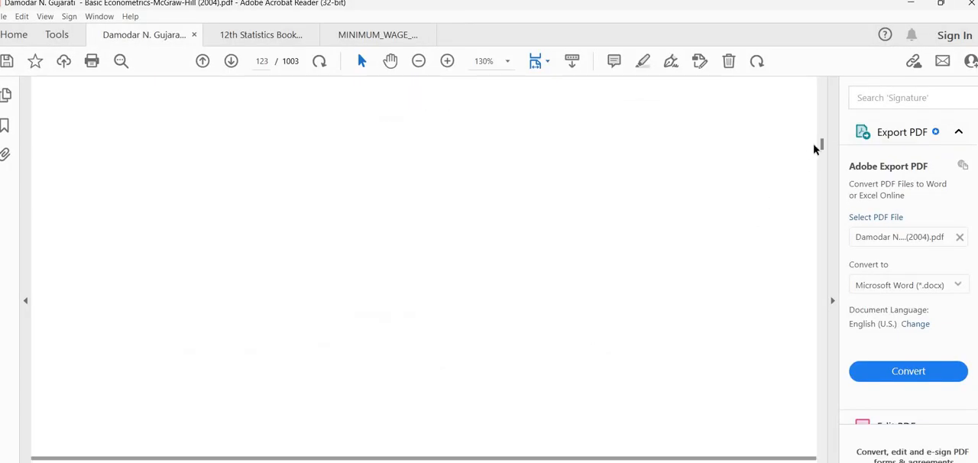
pyautogui.moveTo(824, 147)
pyautogui.mouseDown()
pyautogui.moveTo(825, 103)
pyautogui.moveTo(827, 132)
pyautogui.mouseUp()
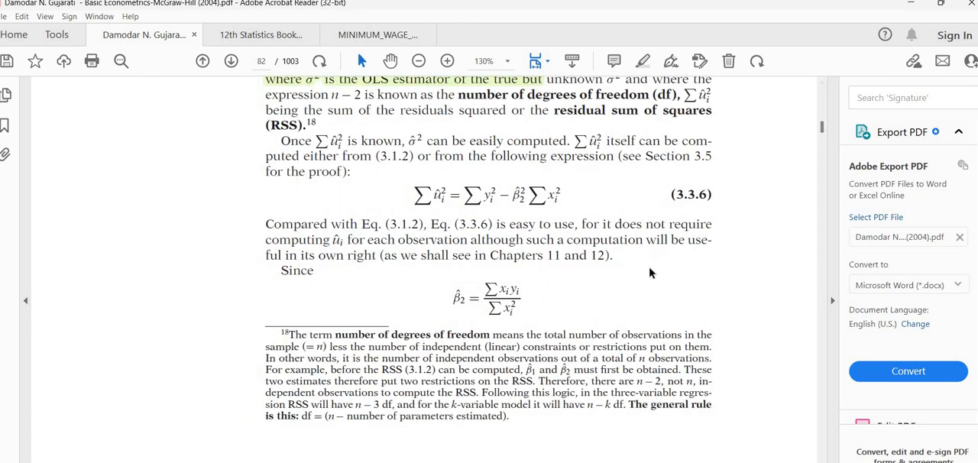
pyautogui.scroll(10, 648, 267)
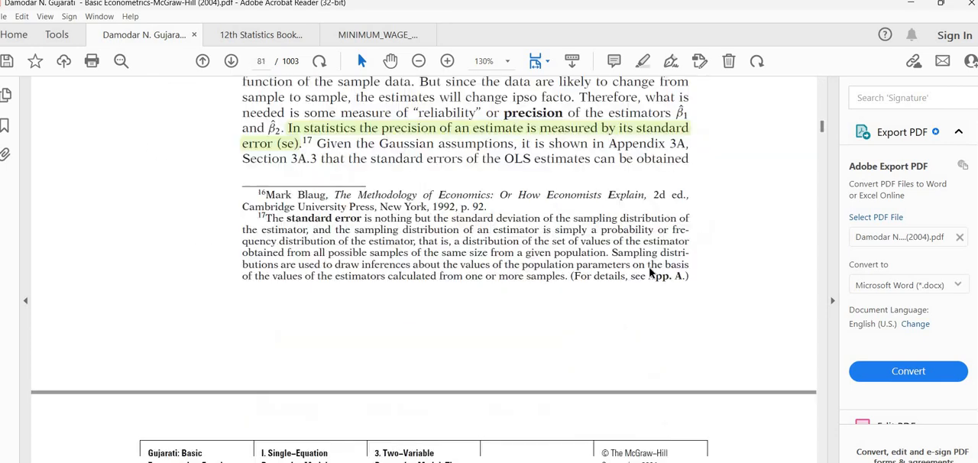
pyautogui.scroll(15, 649, 268)
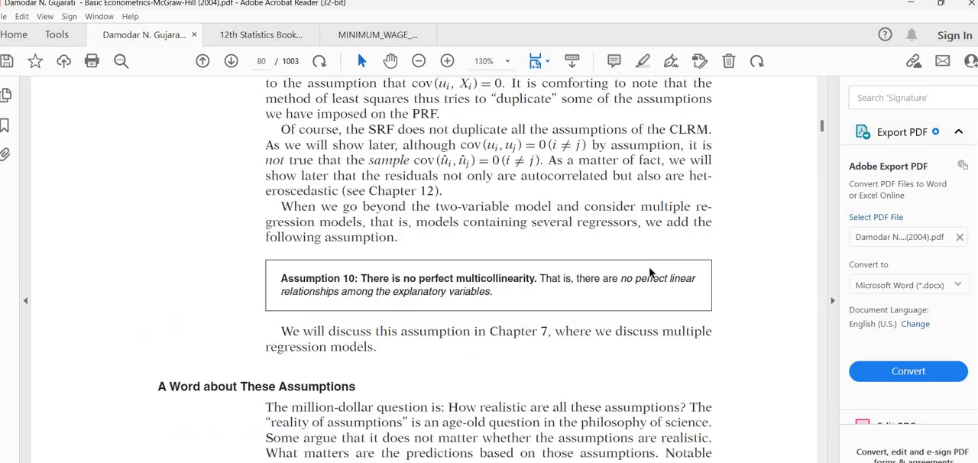
pyautogui.scroll(15, 651, 271)
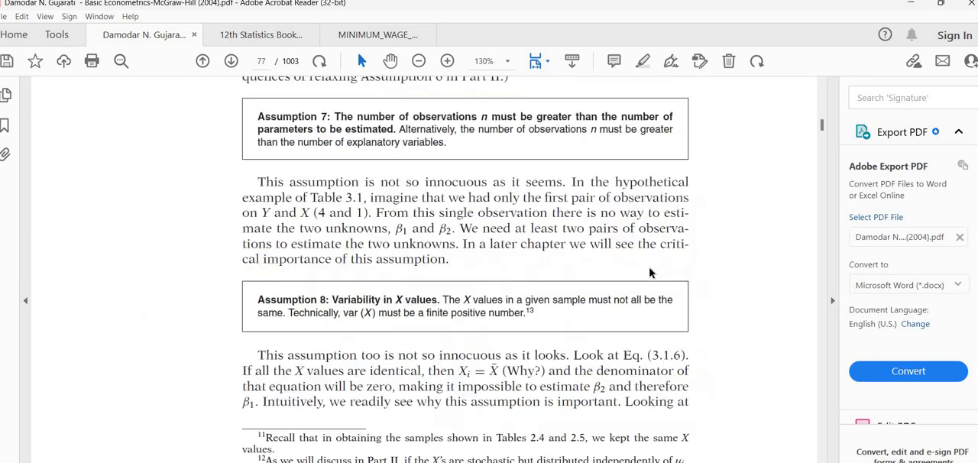
pyautogui.scroll(15, 649, 267)
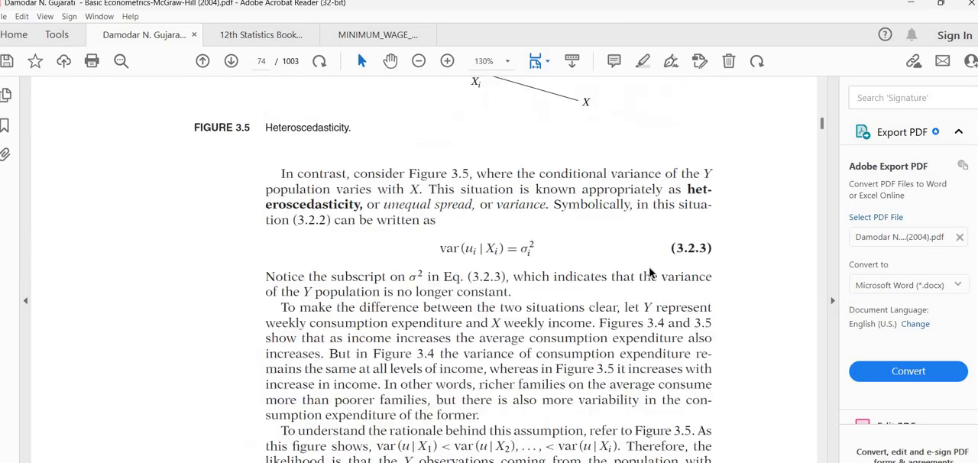
pyautogui.scroll(15, 648, 272)
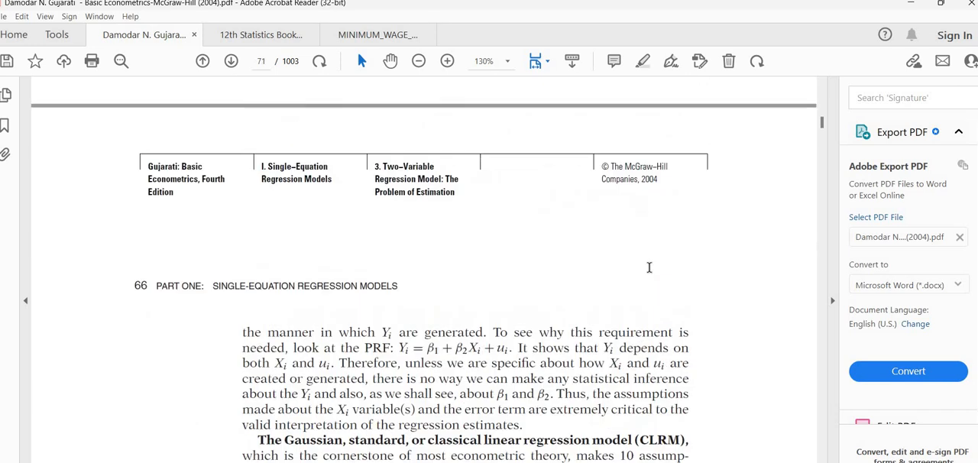
pyautogui.scroll(4, 649, 273)
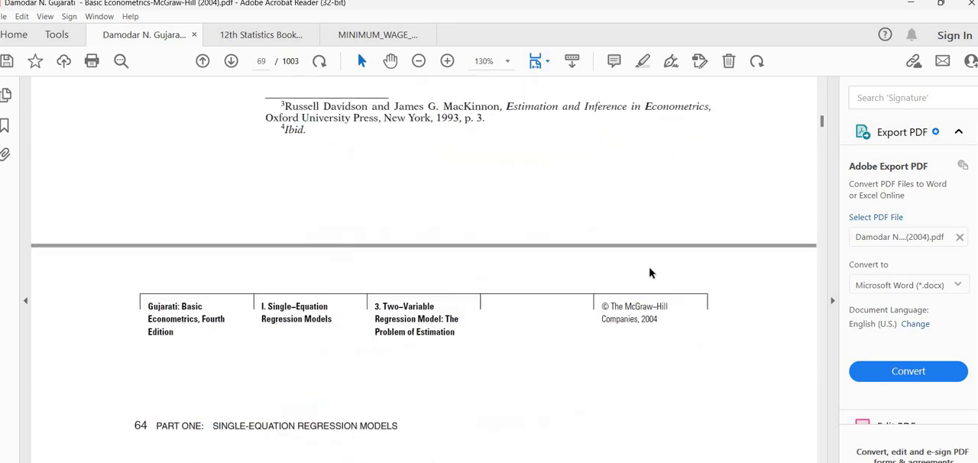
# Step: Examine the numerical properties of the OLS estimators and residuals on PDF pages 69 to 71
pyautogui.scroll(-4, 649, 273)
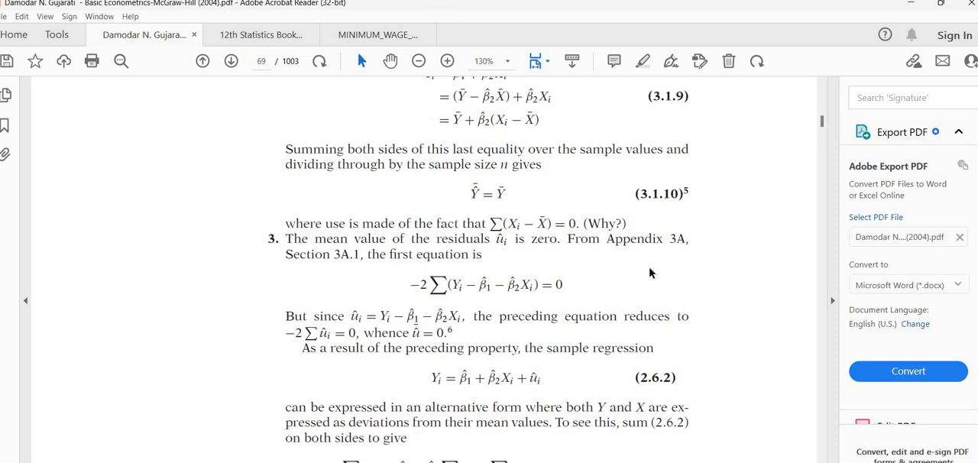
pyautogui.scroll(-5, 649, 273)
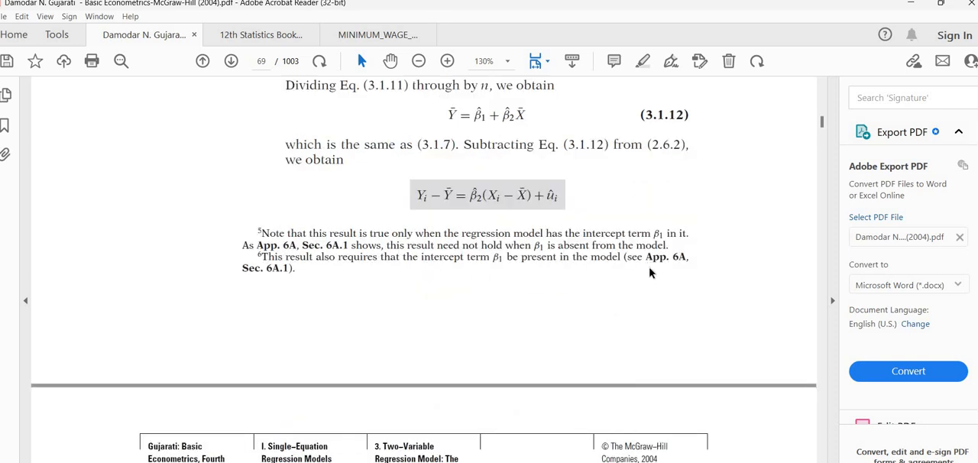
pyautogui.scroll(5, 649, 273)
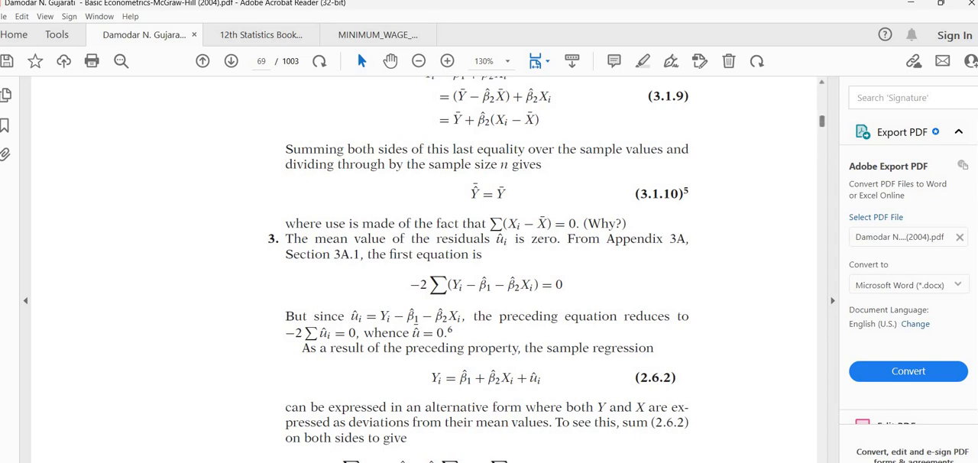
pyautogui.scroll(-3, 478, 270)
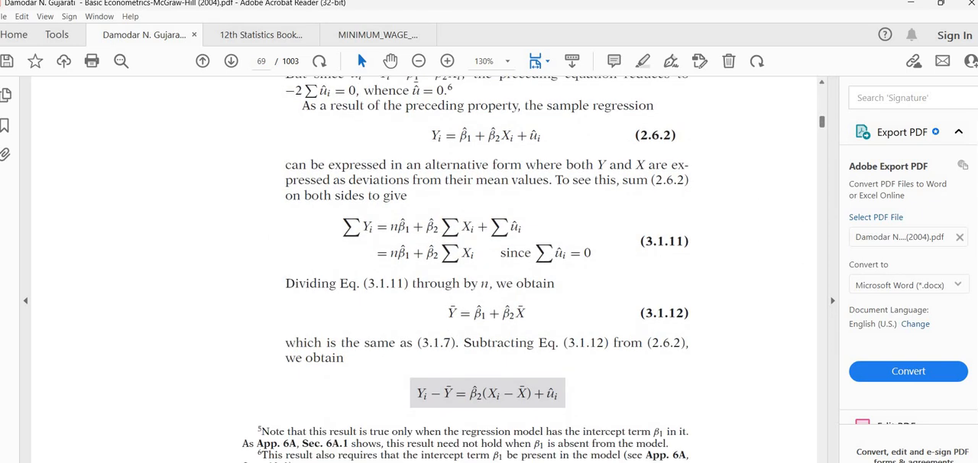
pyautogui.scroll(-6, 479, 270)
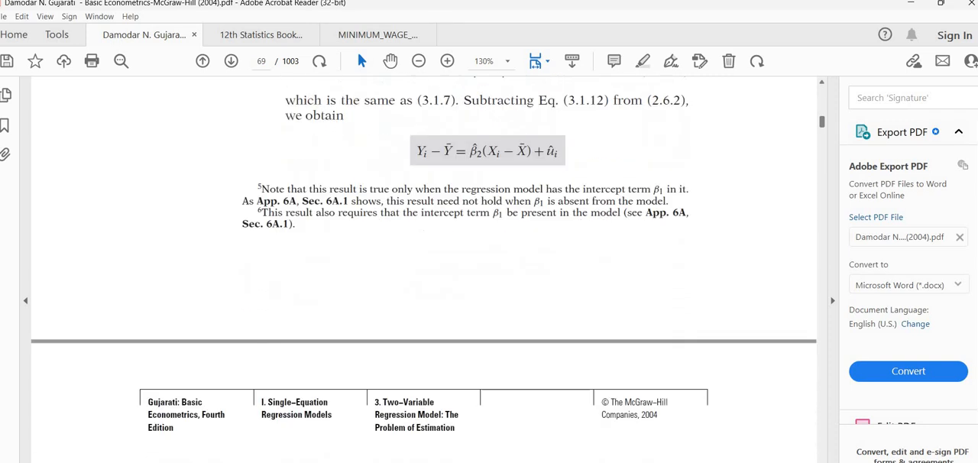
pyautogui.scroll(-9, 478, 269)
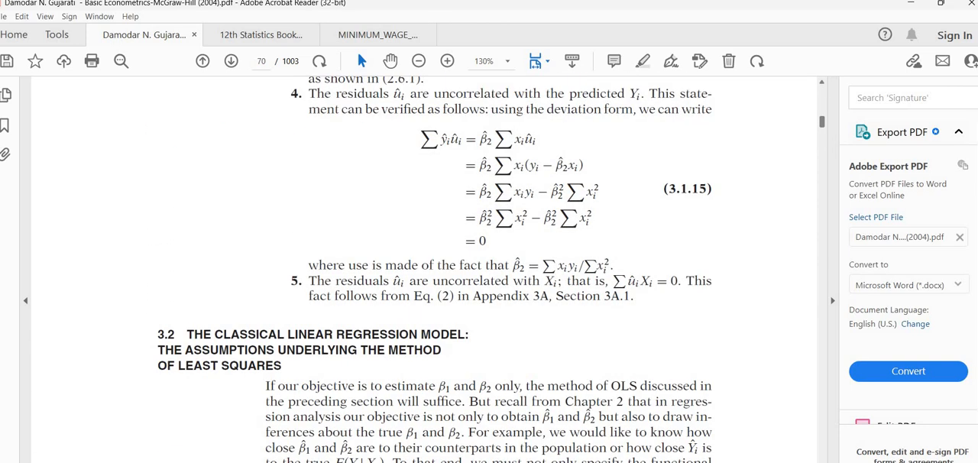
pyautogui.scroll(-3, 479, 269)
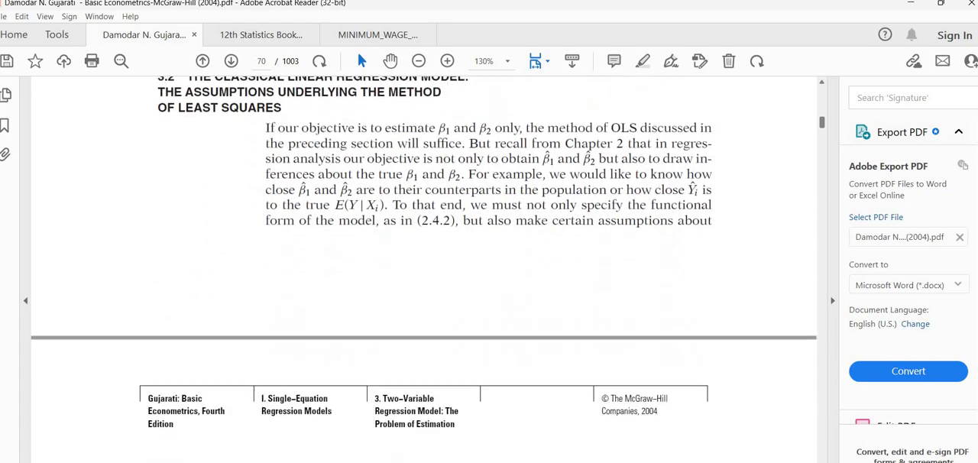
pyautogui.scroll(-12, 478, 270)
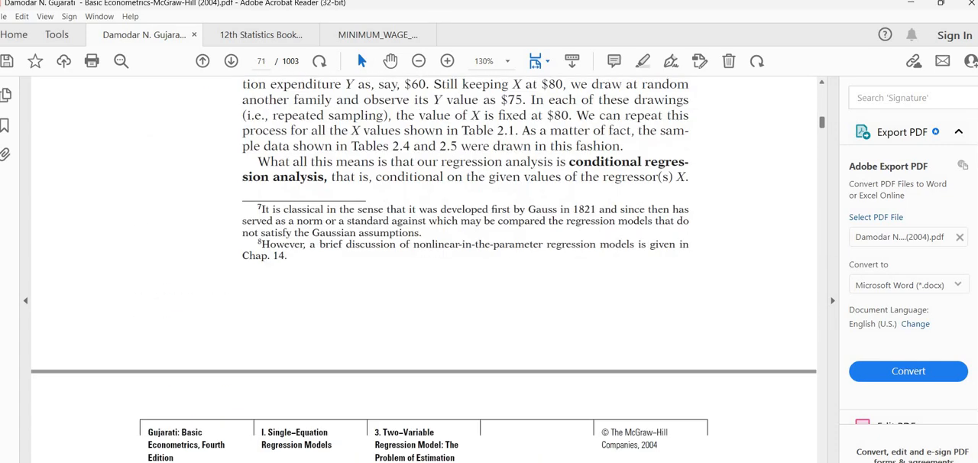
# Step: Go back to PDF page 67 and examine the beta 1 formula in equation (3.1.7), highlighting its summation form
pyautogui.scroll(20, 478, 270)
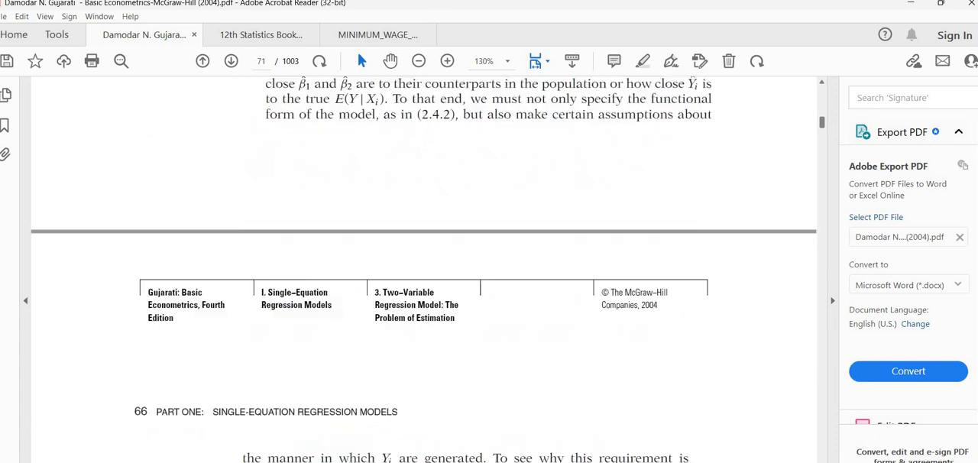
pyautogui.scroll(20, 479, 270)
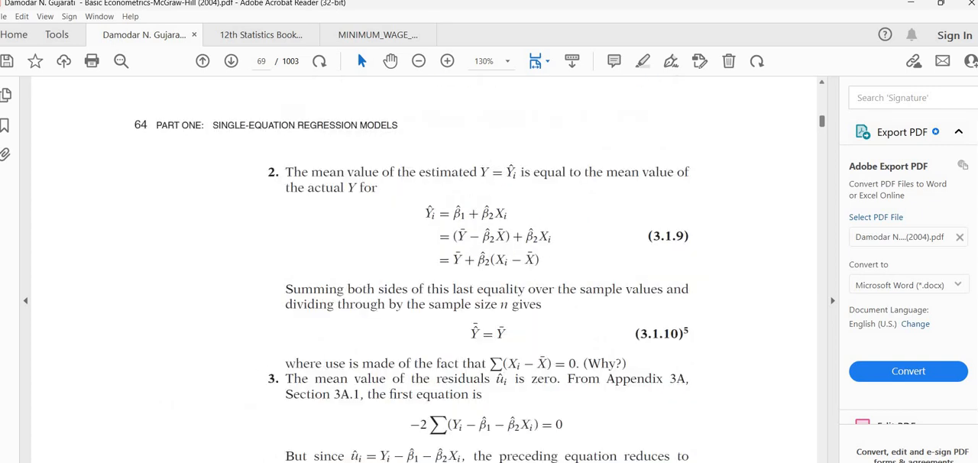
pyautogui.scroll(8, 479, 269)
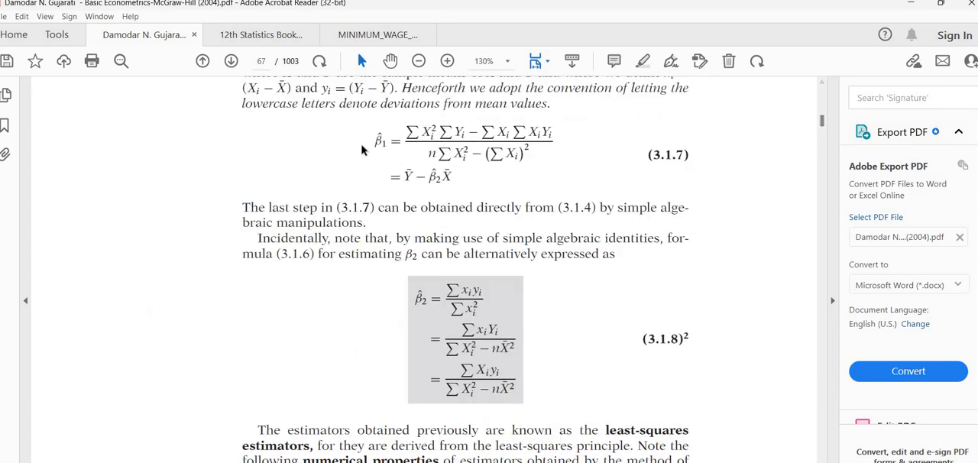
pyautogui.moveTo(473, 152); pyautogui.dragTo(536, 164)
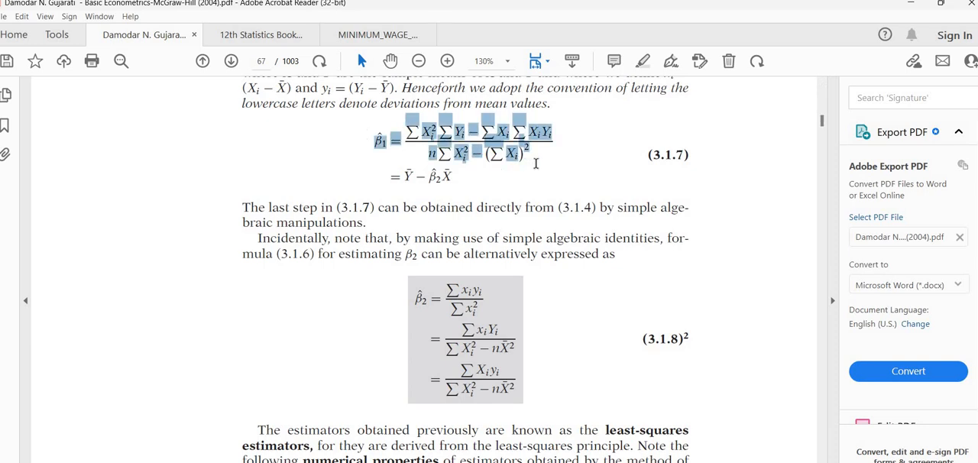
pyautogui.click(507, 180)
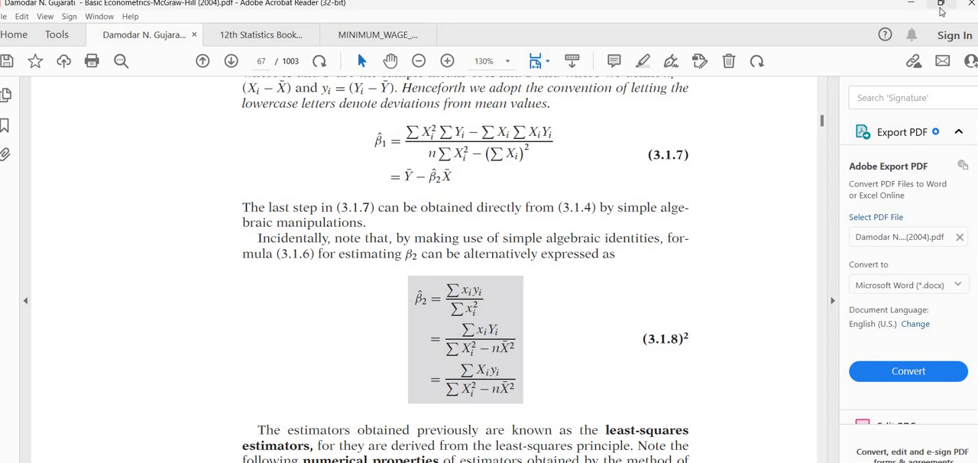
# Step: Fit the textbook PDF into a half-screen window at 100% zoom, with the tools pane collapsed and equations (3.1.7) and (3.1.8) fully in view
pyautogui.moveTo(942, 11)
pyautogui.click(913, 31)
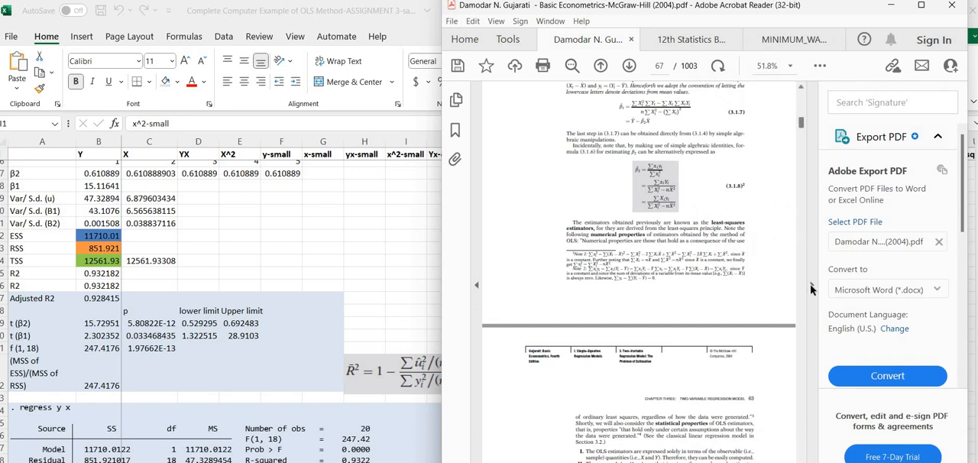
pyautogui.click(812, 287)
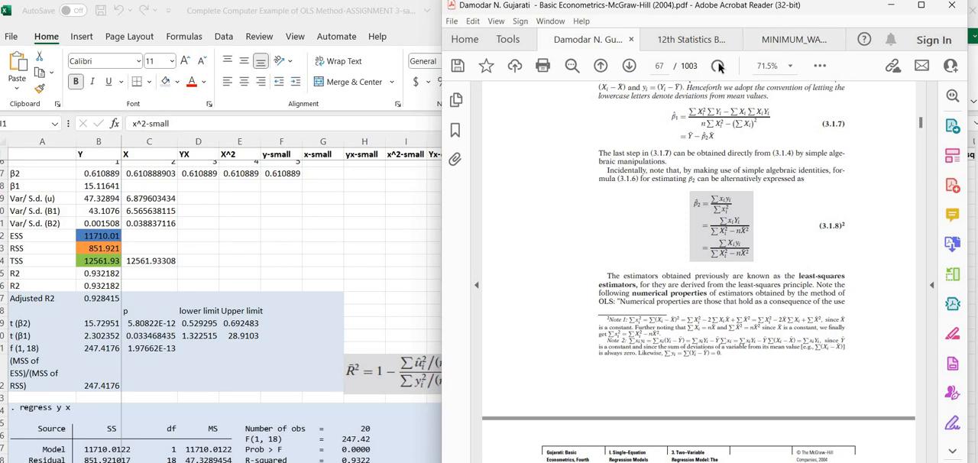
pyautogui.click(790, 69)
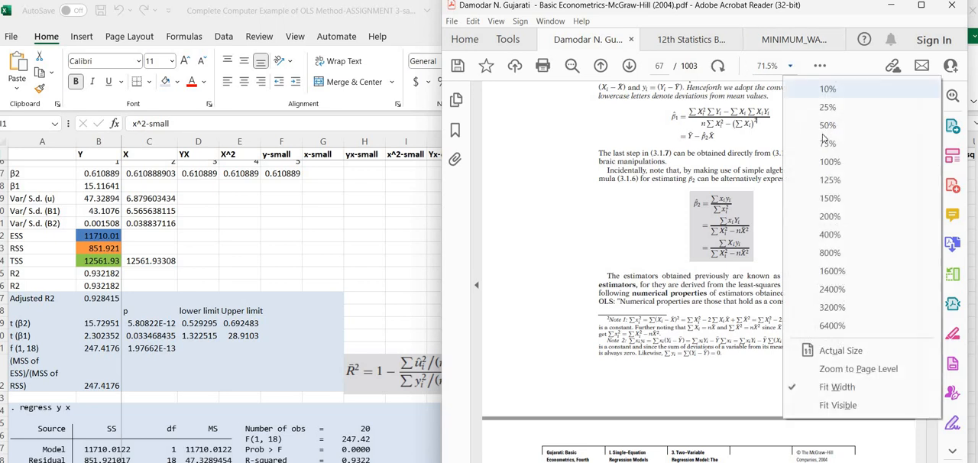
pyautogui.click(825, 158)
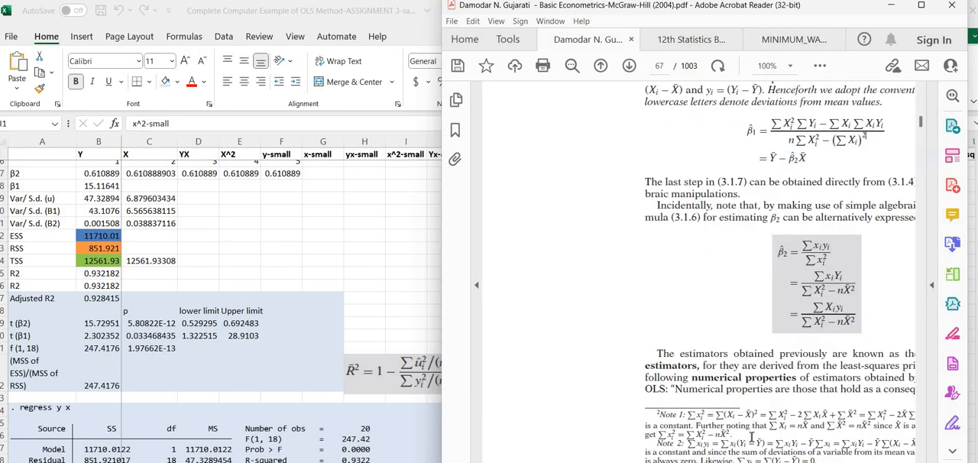
pyautogui.hscroll(3, 699, 272)
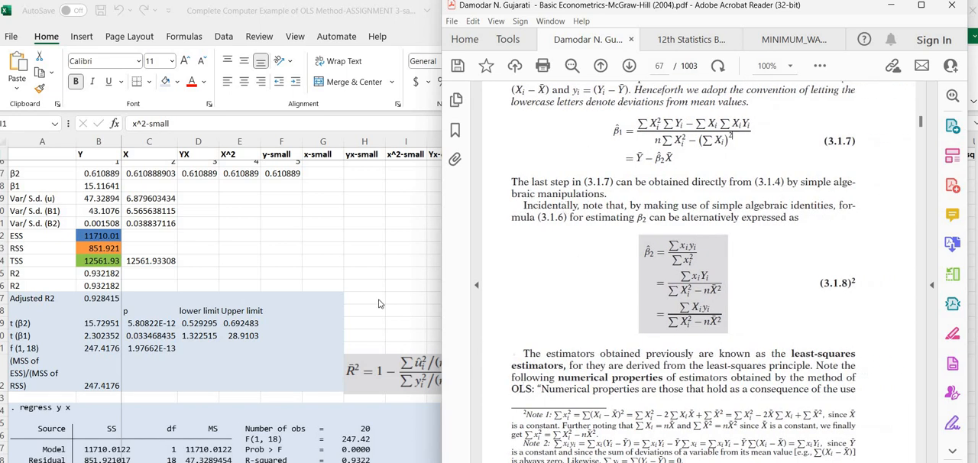
# Step: Switch to the Excel workbook, shrink its window but extend it downward, and go to the beta 1 label on Sheet3
pyautogui.click(890, 5)
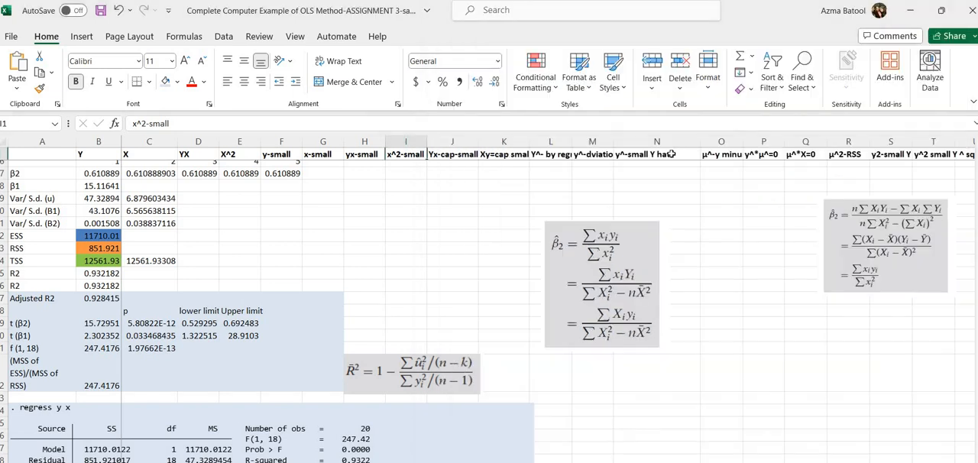
pyautogui.click(940, 10)
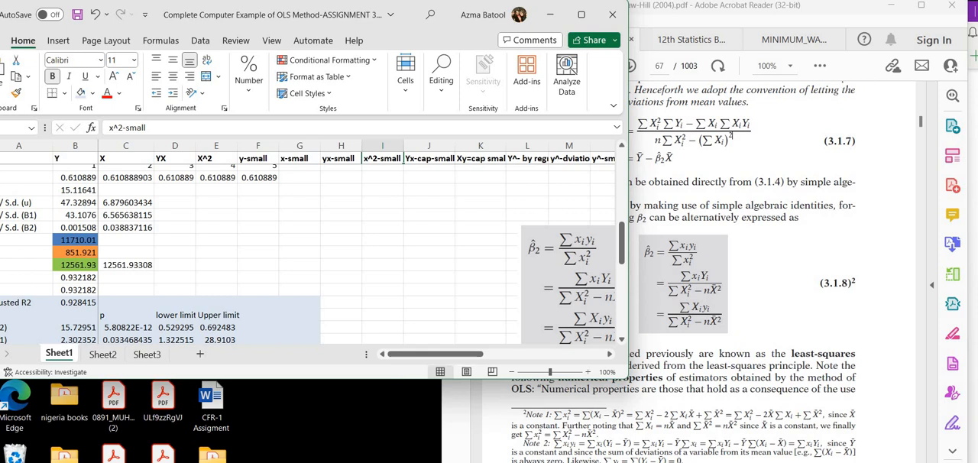
pyautogui.moveTo(628, 379); pyautogui.dragTo(628, 462)
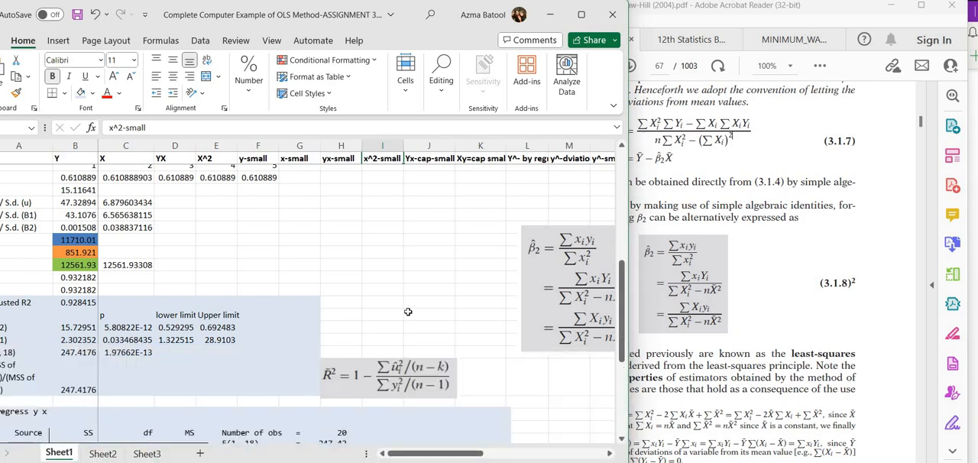
pyautogui.click(146, 454)
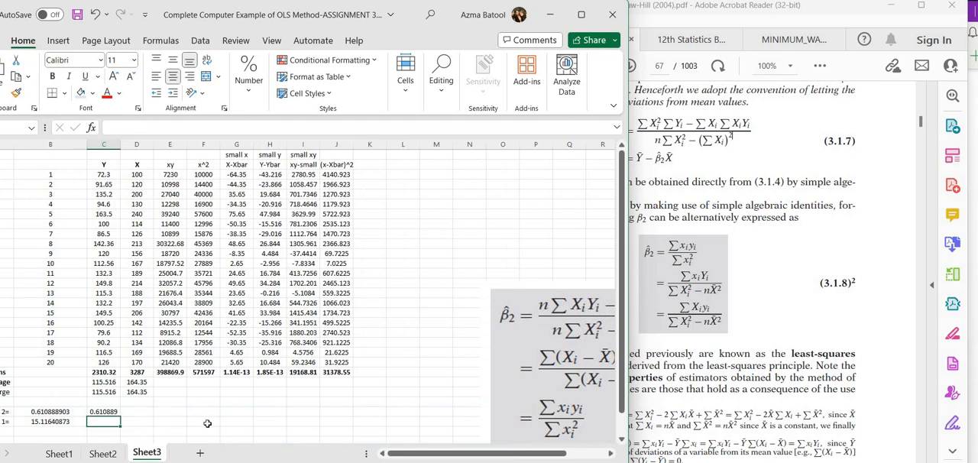
pyautogui.click(207, 423)
pyautogui.press('Left')
pyautogui.press('Left')
pyautogui.press('Left')
pyautogui.press('Left')
pyautogui.press('Left')
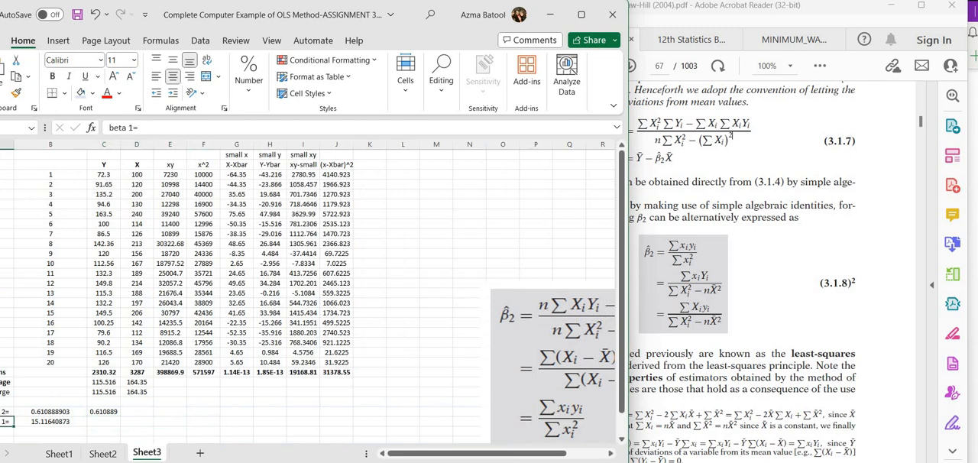
# Step: Arrange the Excel and PDF windows side by side so the Sheet3 data and equation (3.1.7) are both readable
pyautogui.moveTo(412, 15); pyautogui.dragTo(421, 15)
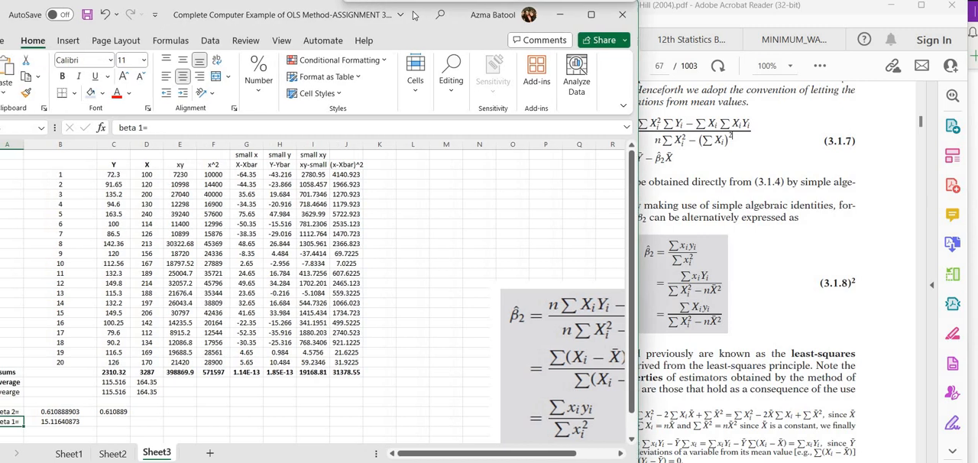
pyautogui.click(778, 17)
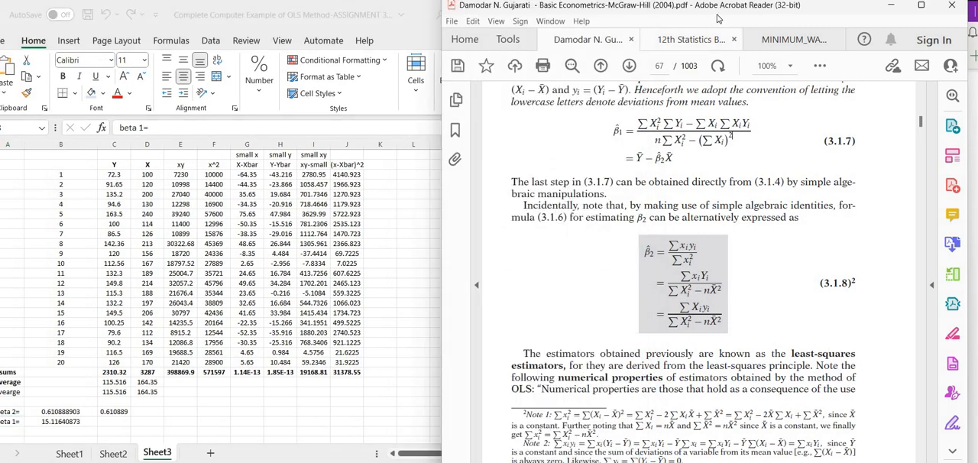
pyautogui.moveTo(780, 23); pyautogui.dragTo(877, 23)
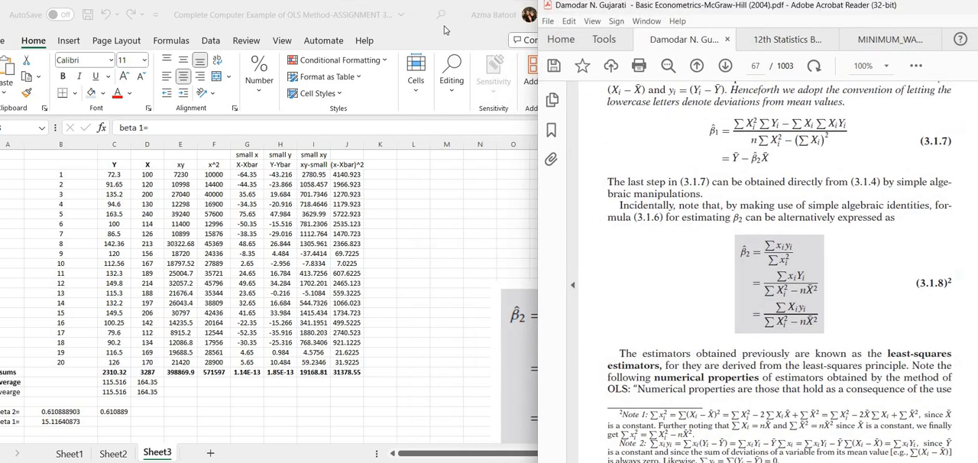
pyautogui.click(442, 40)
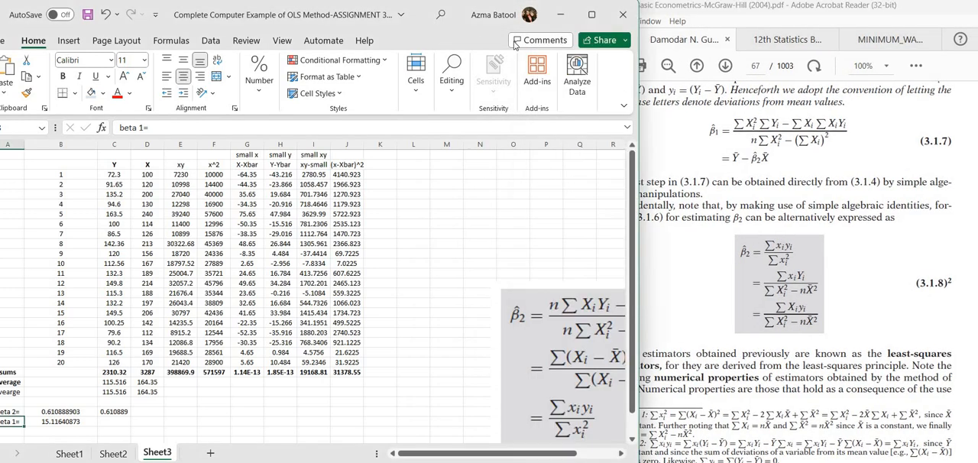
pyautogui.moveTo(514, 14); pyautogui.dragTo(585, 19)
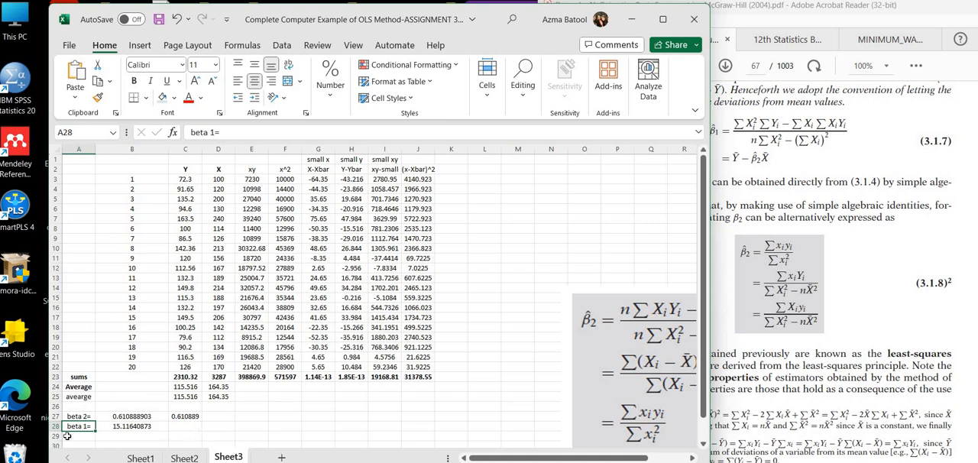
# Step: Check the beta 1 formula in B28 and highlight the numerator of equation (3.1.7) in the PDF
pyautogui.click(136, 426)
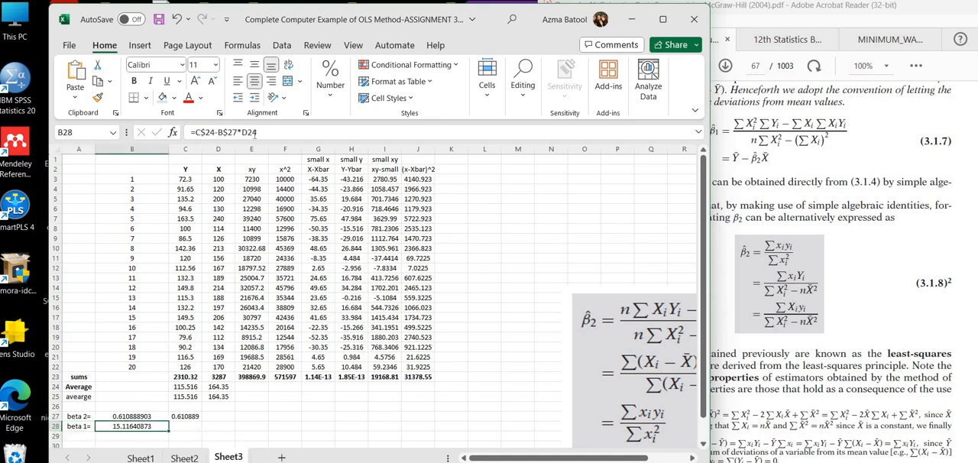
pyautogui.click(188, 428)
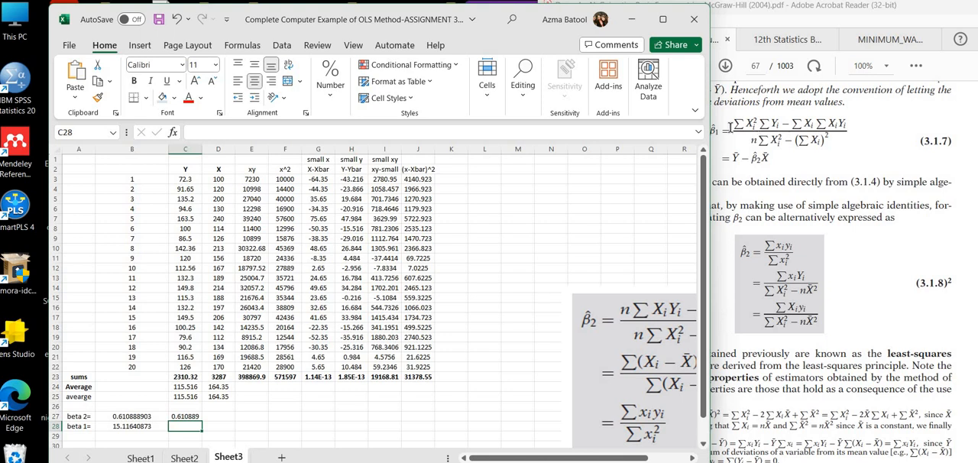
pyautogui.moveTo(735, 122); pyautogui.dragTo(848, 123)
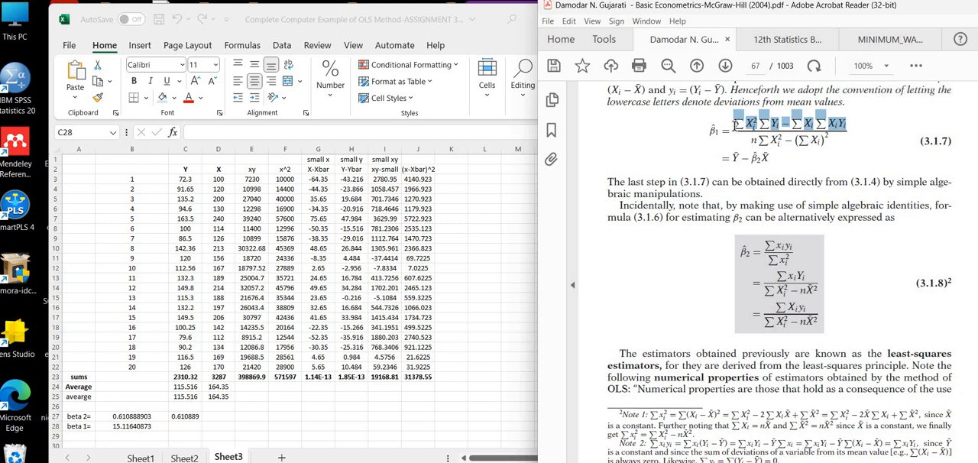
pyautogui.click(735, 123)
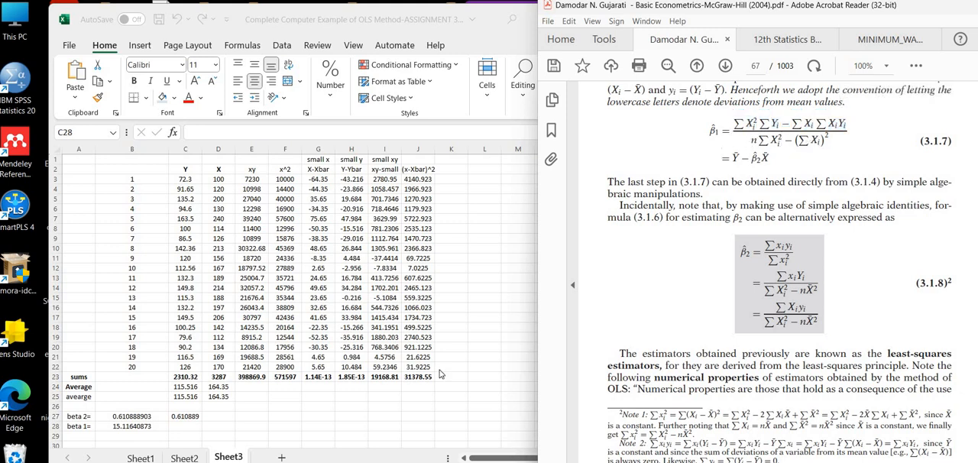
# Step: Start an alternative beta 1 formula in C28 with the numerator's first product, (F$23*C$23
pyautogui.click(178, 428)
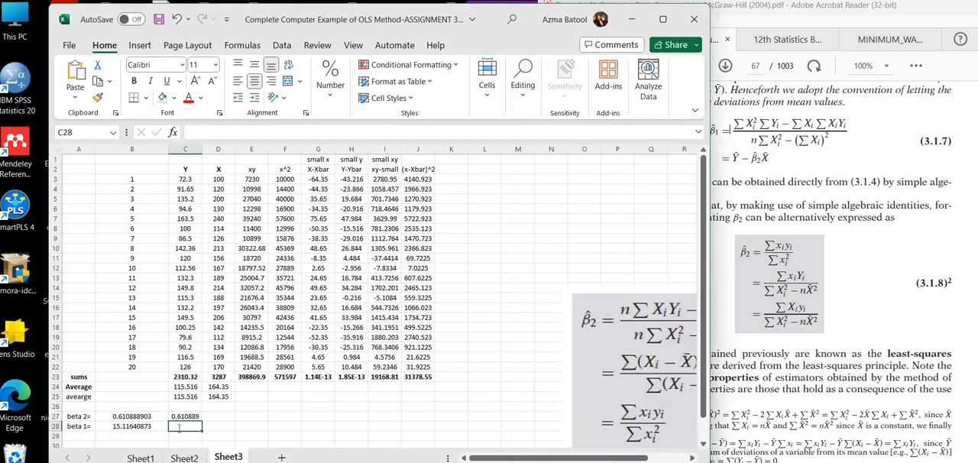
pyautogui.write('=')
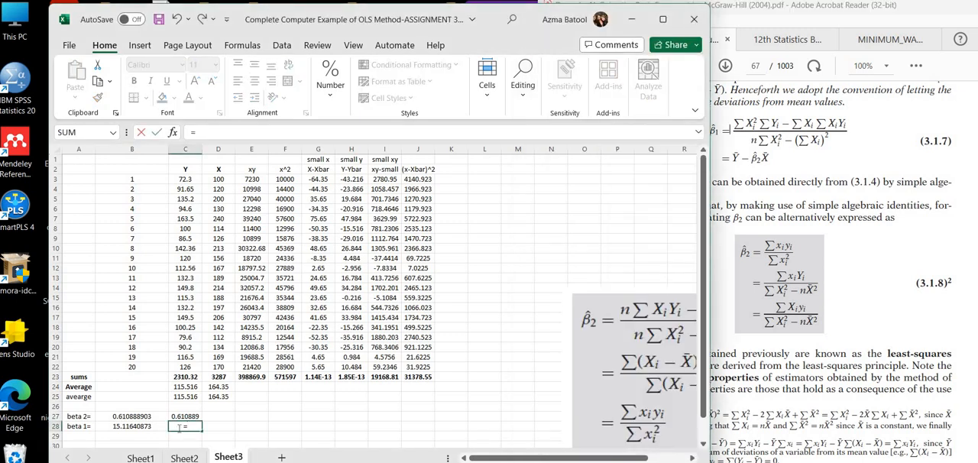
pyautogui.write('(')
pyautogui.click(284, 376)
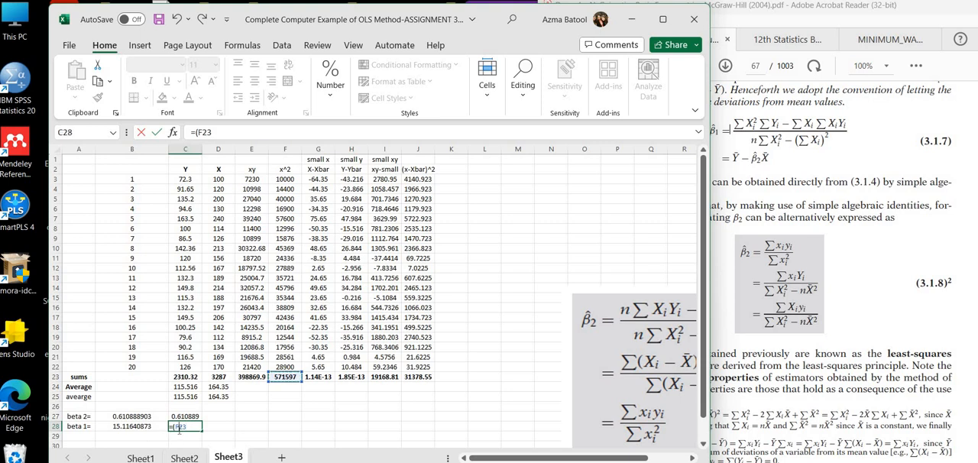
pyautogui.press('F4')
pyautogui.press('F4')
pyautogui.write('*')
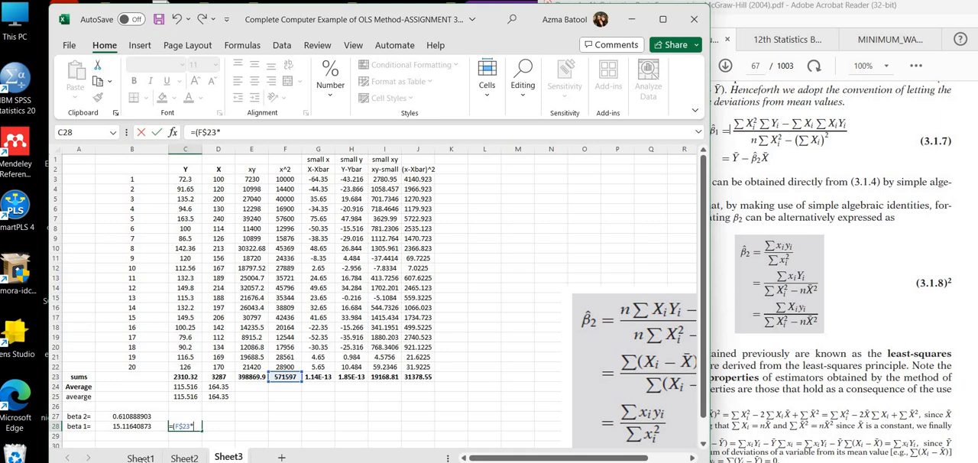
pyautogui.click(183, 377)
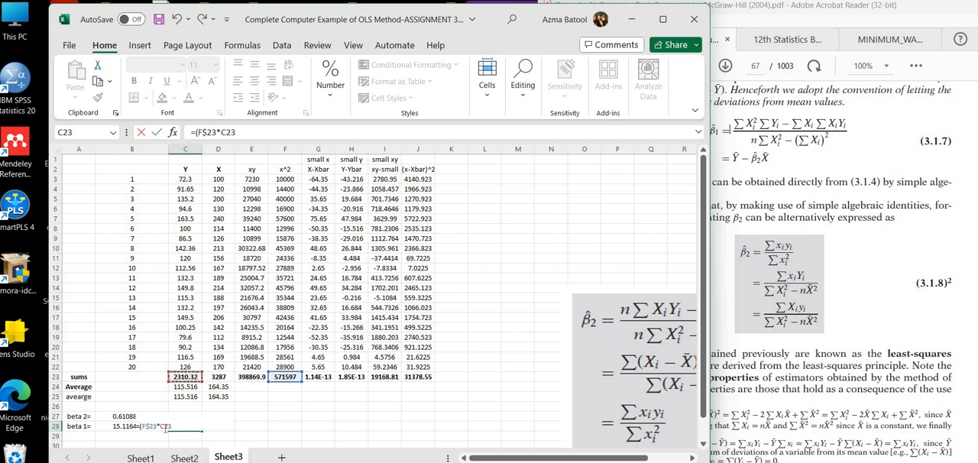
pyautogui.write('$')
pyautogui.click(246, 128)
# Step: Complete the numerator in C28 by subtracting the product D$23*E$23 and closing the parenthesis
pyautogui.write('-')
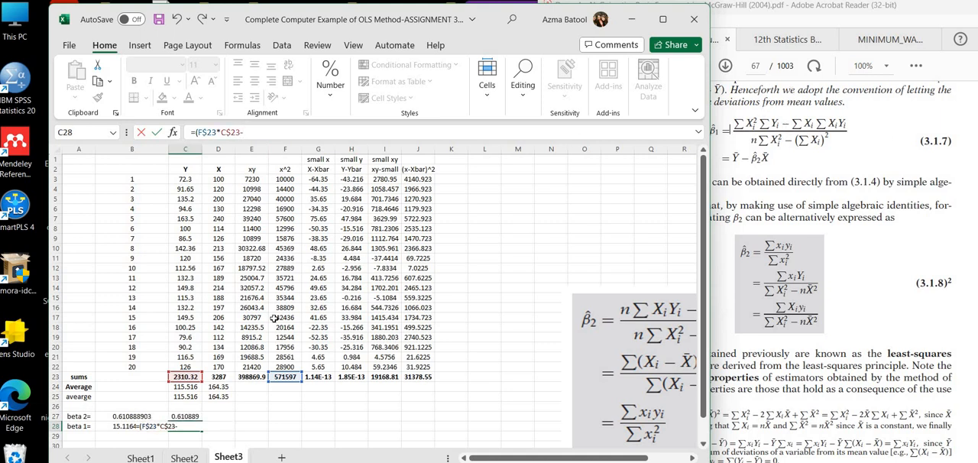
pyautogui.click(218, 377)
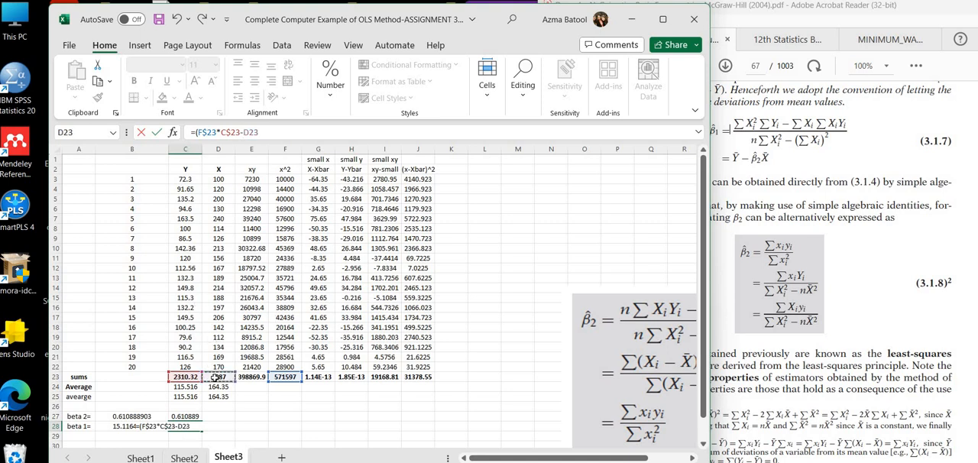
pyautogui.click(248, 131)
pyautogui.write('$')
pyautogui.write('*')
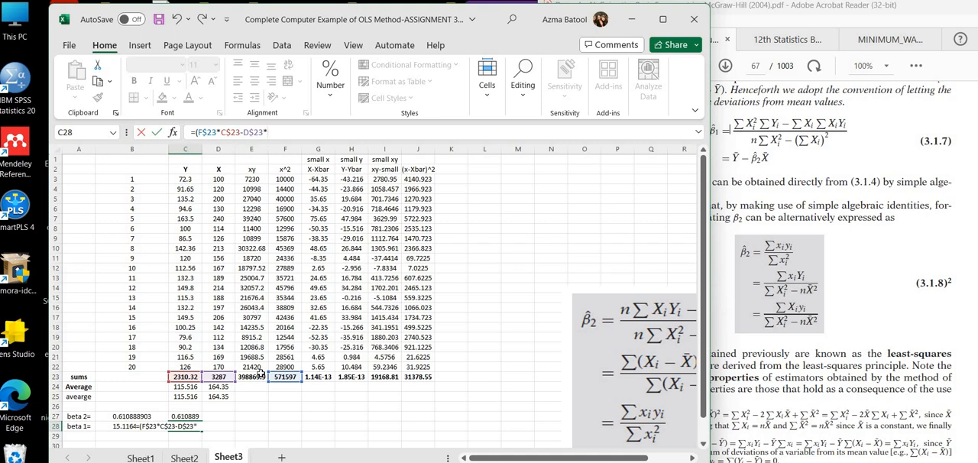
pyautogui.click(258, 376)
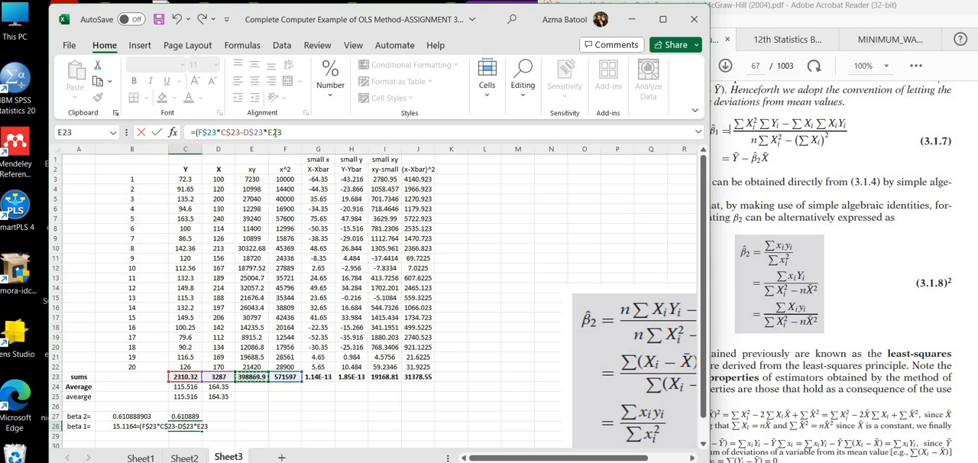
pyautogui.click(273, 132)
pyautogui.write('$23')
pyautogui.write(')')
# Step: Divide the C28 numerator by the denominator (20*F$23-D$23^2) and enter the finished formula
pyautogui.write('/(20*')
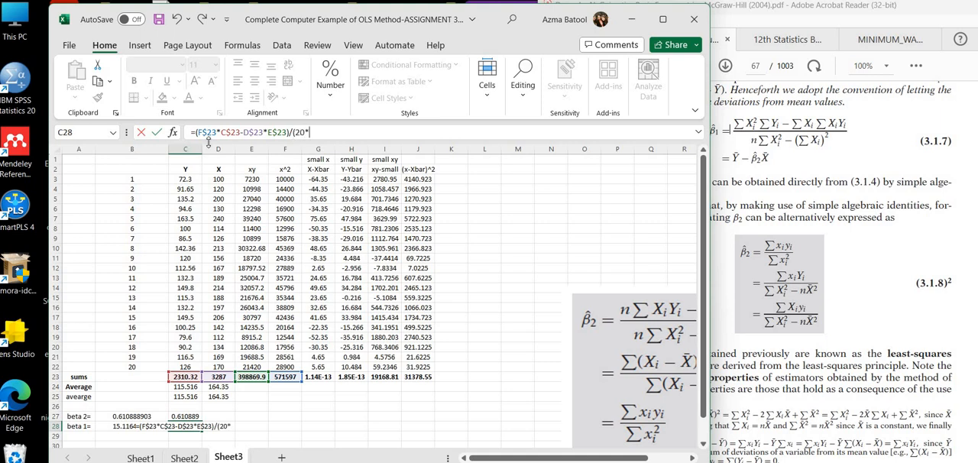
pyautogui.click(285, 378)
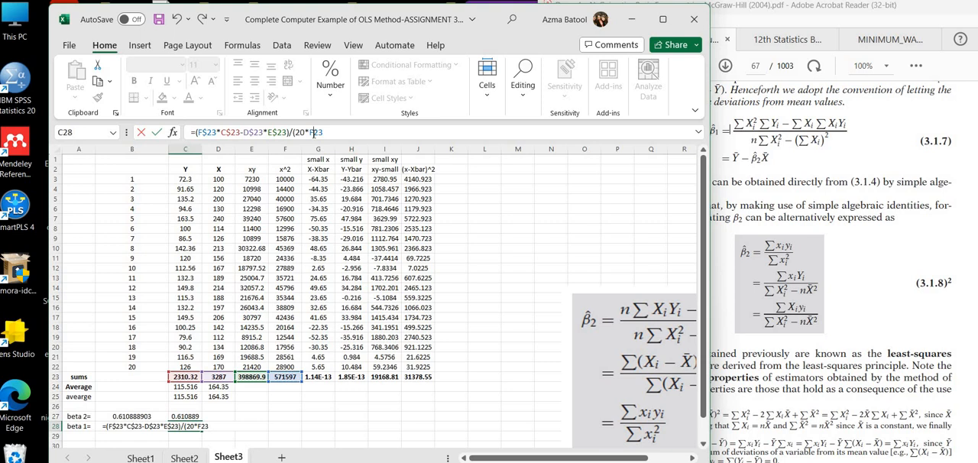
pyautogui.click(313, 132)
pyautogui.write('$23-')
pyautogui.click(217, 377)
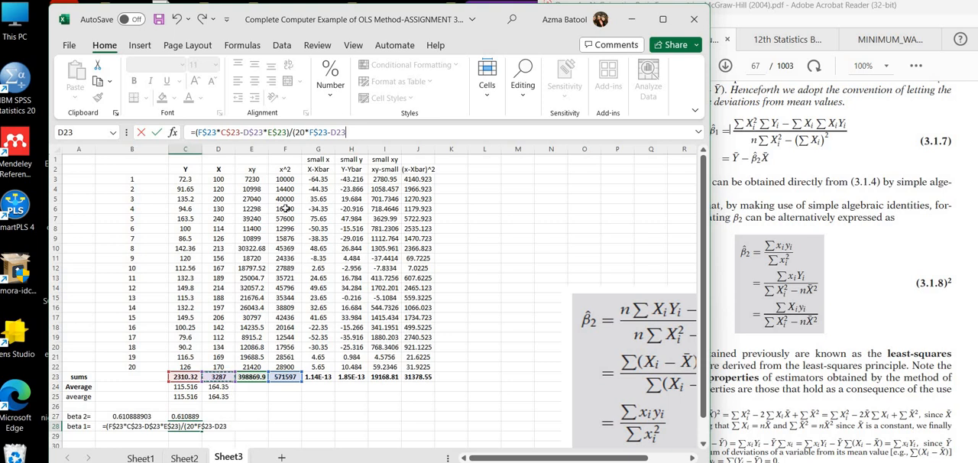
pyautogui.click(334, 132)
pyautogui.write('$23^2')
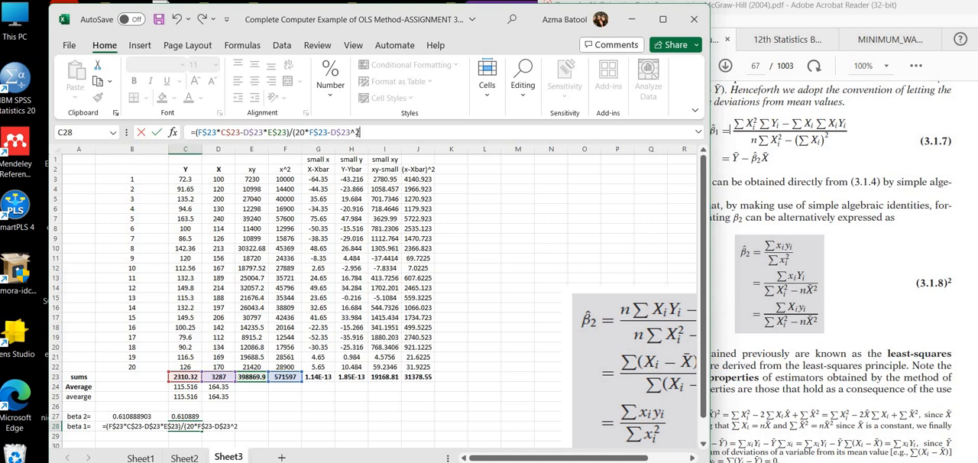
pyautogui.write(')')
pyautogui.press('Return')
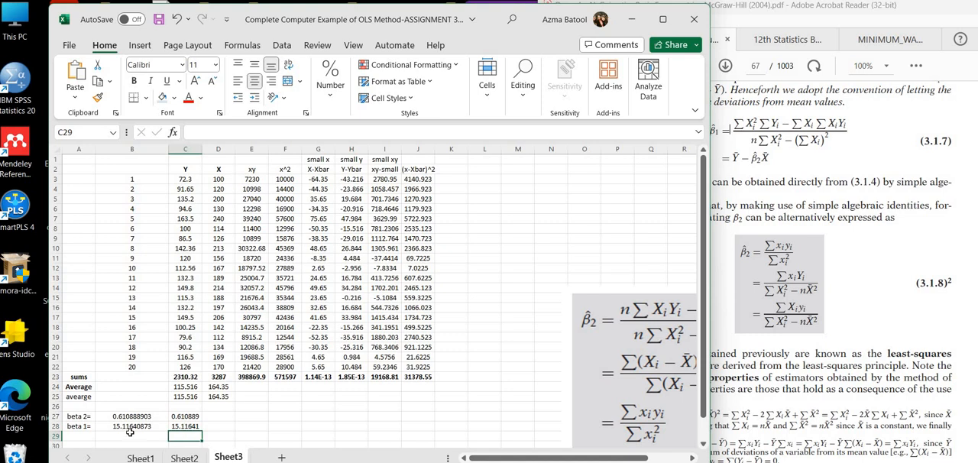
pyautogui.click(240, 424)
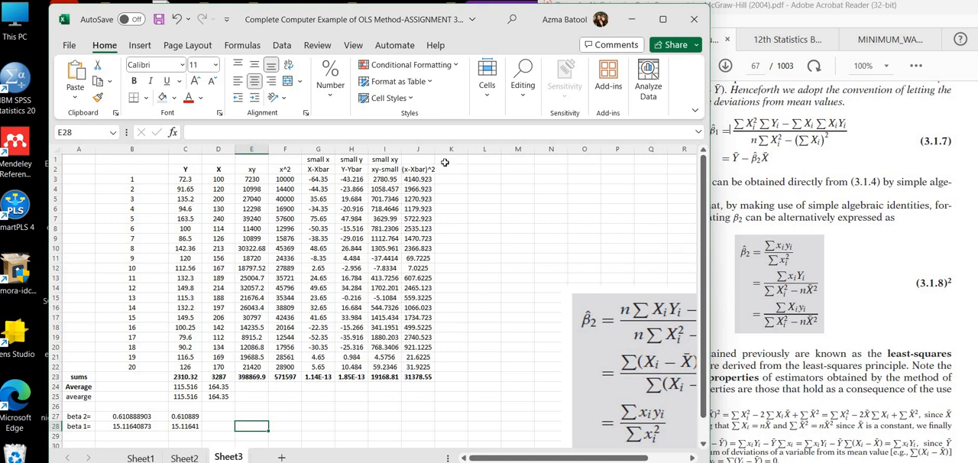
# Step: Add the header Y^ in K2 and start a formula in K3
pyautogui.click(418, 172)
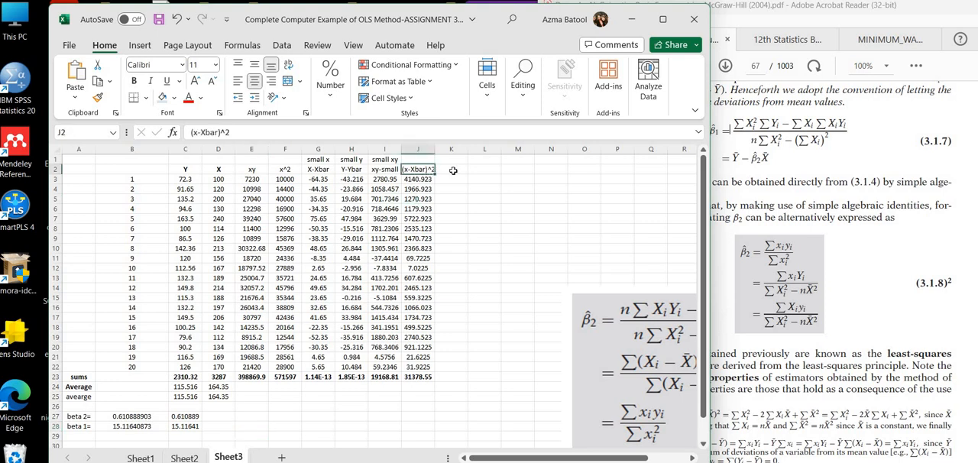
pyautogui.click(454, 171)
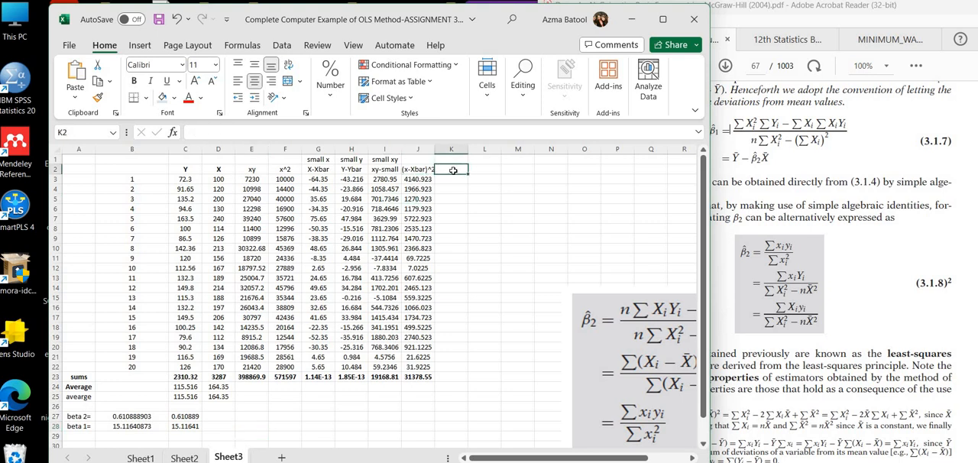
pyautogui.write('Y^')
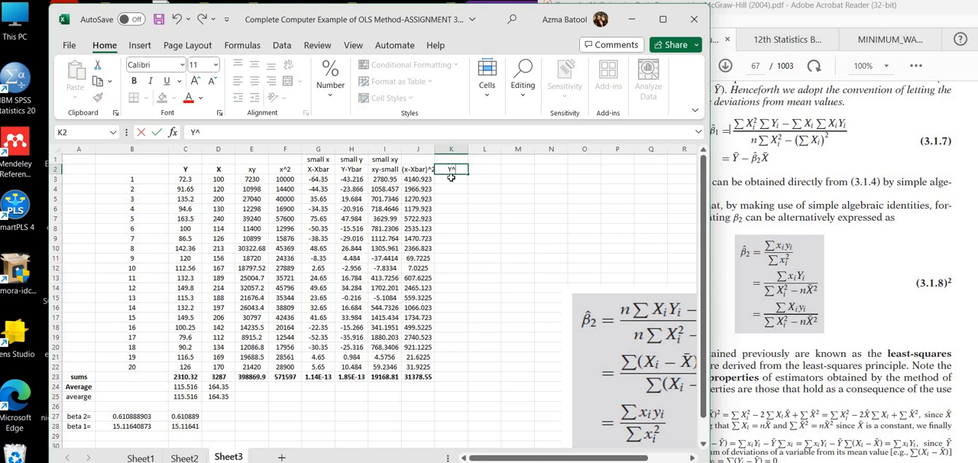
pyautogui.press('Return')
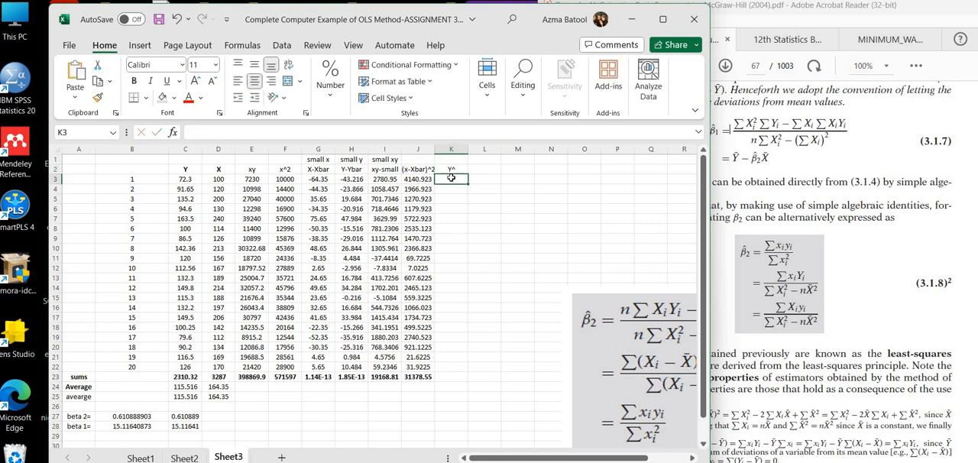
pyautogui.write('=')
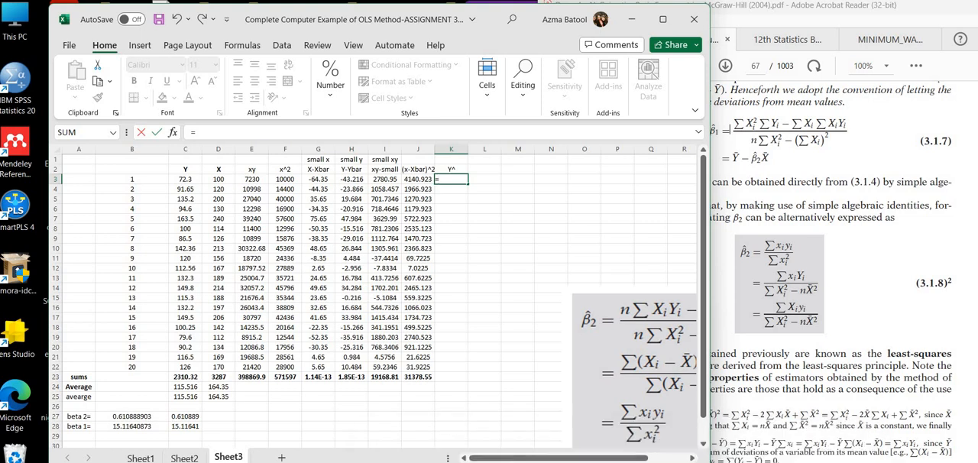
# Step: Switch to OneNote and handwrite the fitted equation Ŷ = β̂1 + β̂2X in black ink above the OLS line
pyautogui.click(640, 462)
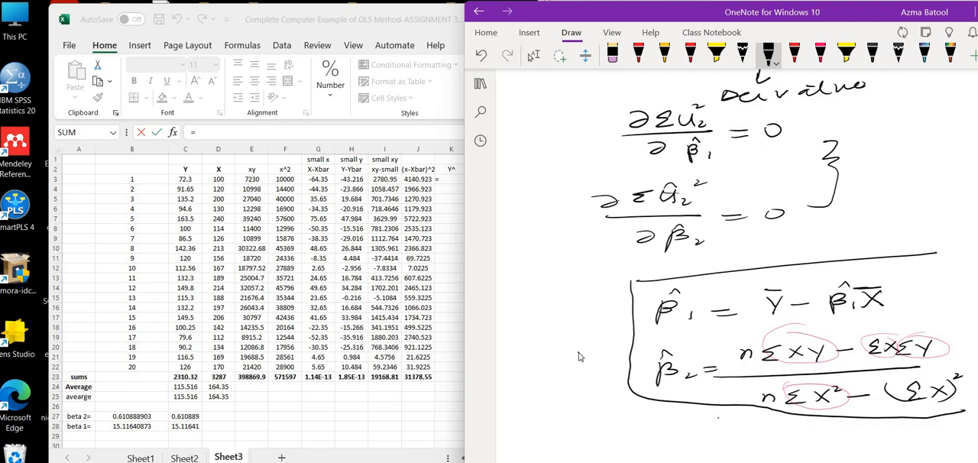
pyautogui.scroll(5, 578, 357)
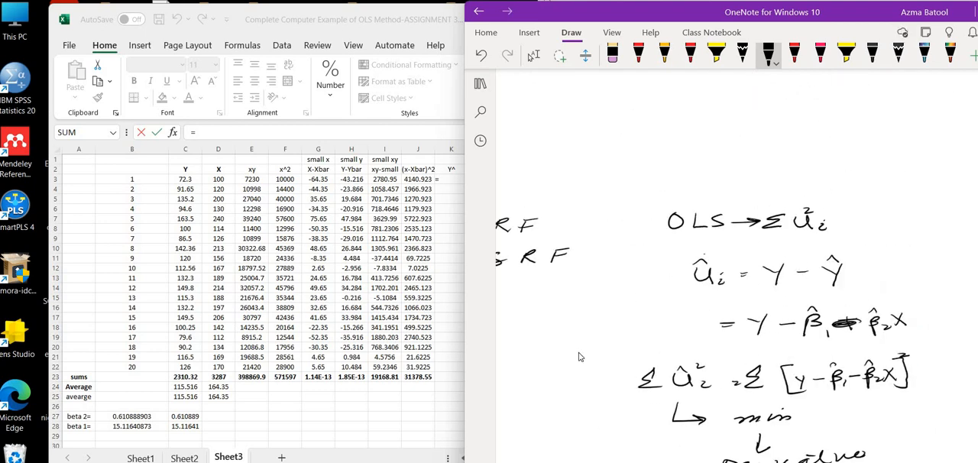
pyautogui.press('Escape')
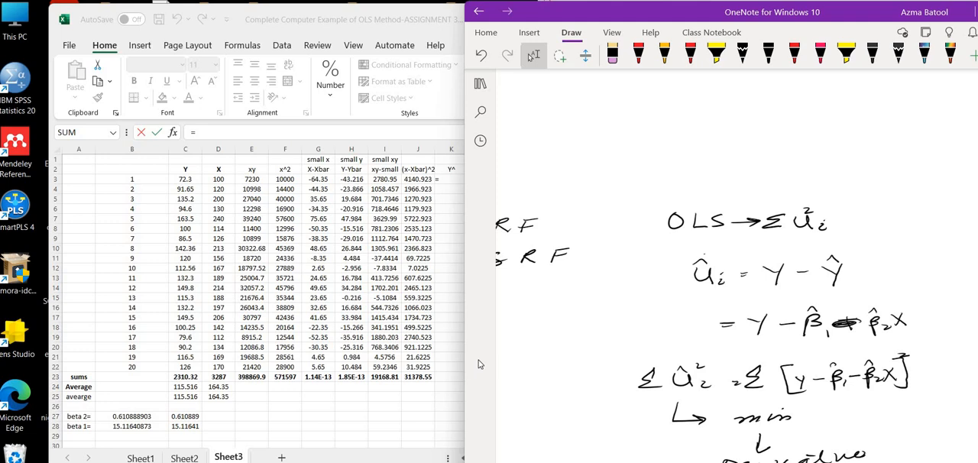
pyautogui.click(769, 55)
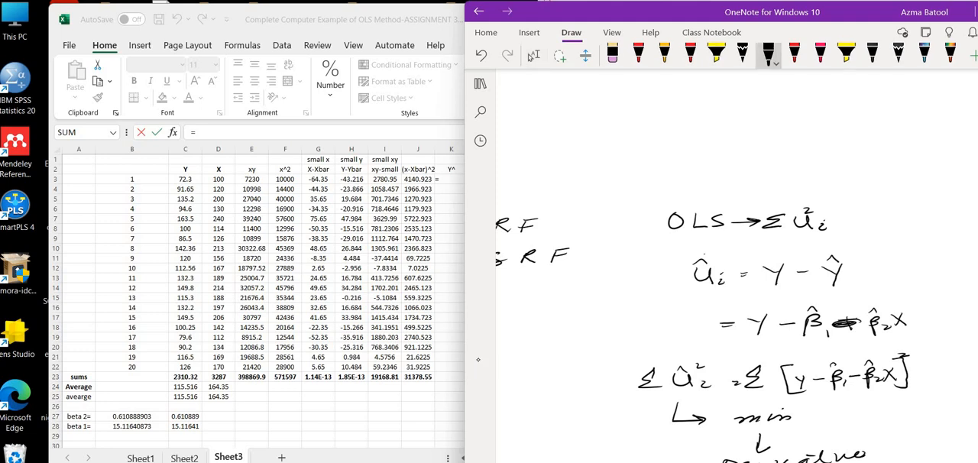
pyautogui.moveTo(619, 132)
pyautogui.mouseDown()
pyautogui.moveTo(625, 152)
pyautogui.moveTo(633, 122)
pyautogui.moveTo(659, 144)
pyautogui.mouseUp()
pyautogui.moveTo(644, 149)
pyautogui.mouseDown()
pyautogui.moveTo(689, 136)
pyautogui.moveTo(687, 152)
pyautogui.moveTo(695, 130)
pyautogui.moveTo(735, 143)
pyautogui.mouseUp()
pyautogui.moveTo(722, 136)
pyautogui.mouseDown()
pyautogui.moveTo(722, 153)
pyautogui.moveTo(748, 134)
pyautogui.moveTo(746, 152)
pyautogui.moveTo(771, 154)
pyautogui.moveTo(750, 134)
pyautogui.mouseUp()
pyautogui.moveTo(779, 149)
pyautogui.mouseDown()
pyautogui.moveTo(794, 131)
pyautogui.moveTo(799, 150)
pyautogui.mouseUp()
# Step: Handwrite the equation with the estimated coefficients, = 15.116 + 0.61X, beneath the Ŷ equation
pyautogui.moveTo(644, 184); pyautogui.dragTo(655, 182)
pyautogui.moveTo(641, 188); pyautogui.dragTo(688, 191)
pyautogui.moveTo(687, 181)
pyautogui.mouseDown()
pyautogui.moveTo(786, 184)
pyautogui.moveTo(781, 192)
pyautogui.moveTo(809, 175)
pyautogui.moveTo(850, 183)
pyautogui.mouseUp()
pyautogui.click(833, 183)
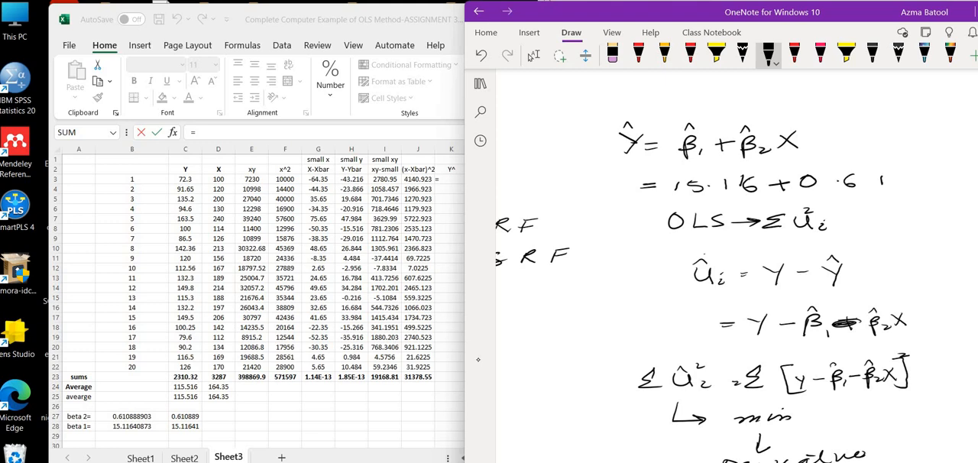
pyautogui.moveTo(900, 174); pyautogui.dragTo(883, 190)
pyautogui.moveTo(886, 177); pyautogui.dragTo(903, 190)
pyautogui.moveTo(612, 184); pyautogui.dragTo(620, 193)
pyautogui.moveTo(628, 183); pyautogui.dragTo(619, 203)
# Step: Return to Excel and begin the K3 formula with the row-locked beta 1 reference, =B$28
pyautogui.click(453, 178)
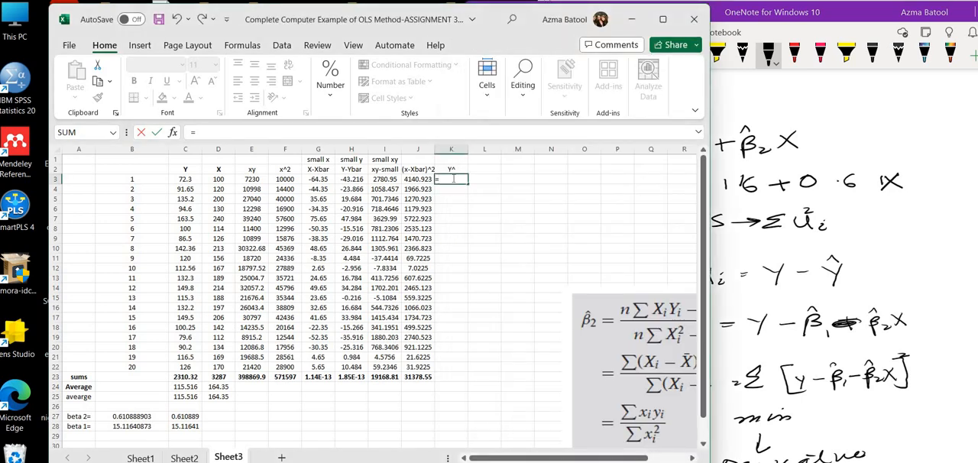
pyautogui.click(116, 426)
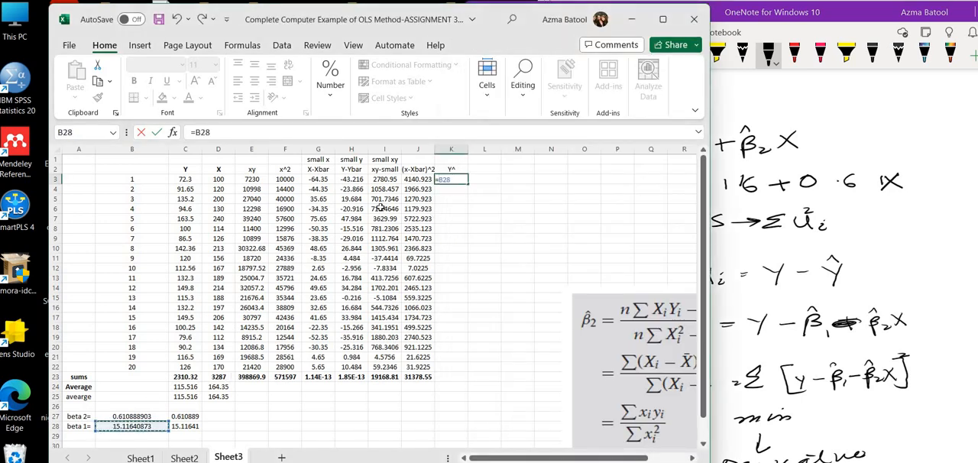
pyautogui.click(204, 134)
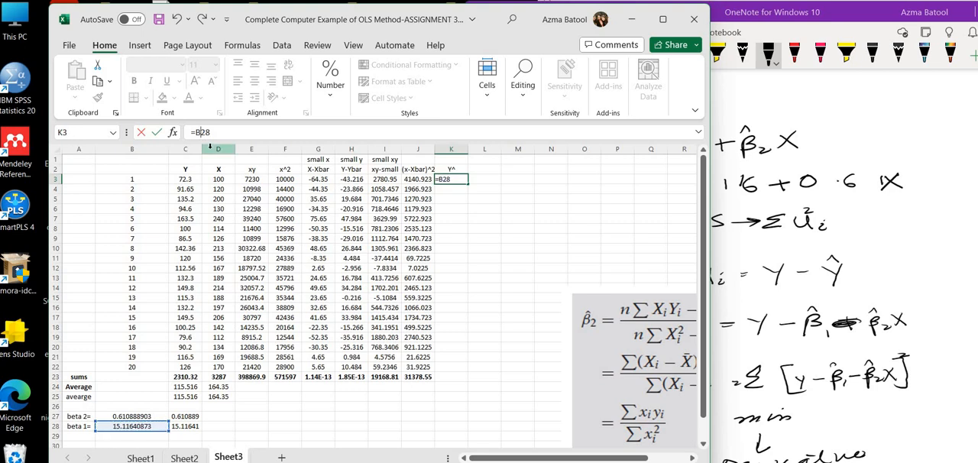
pyautogui.write('$28')
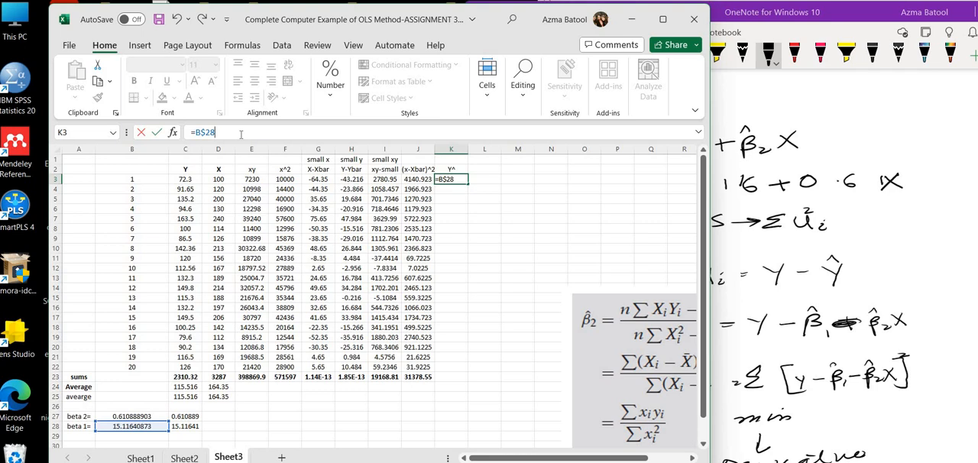
pyautogui.write('+')
# Step: Complete the K3 formula as =B$28+B$27*D3 and fill it down through K22
pyautogui.click(124, 416)
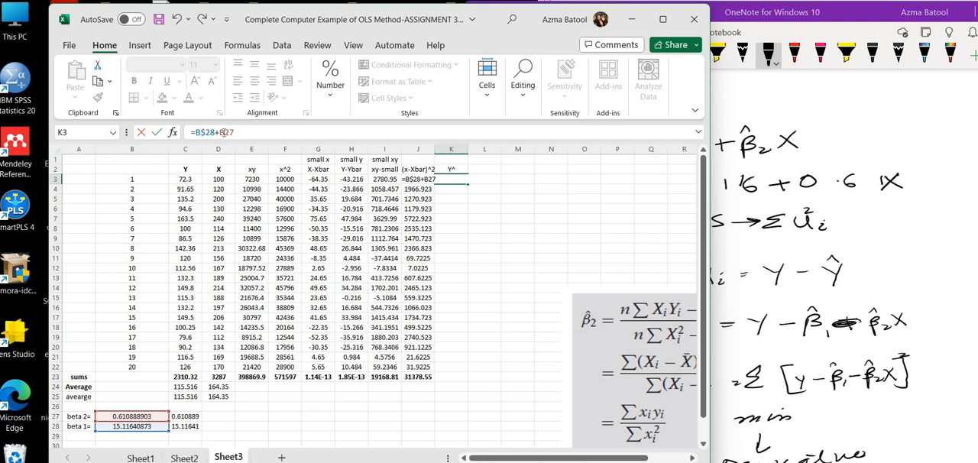
pyautogui.click(225, 132)
pyautogui.write('$27*')
pyautogui.click(221, 179)
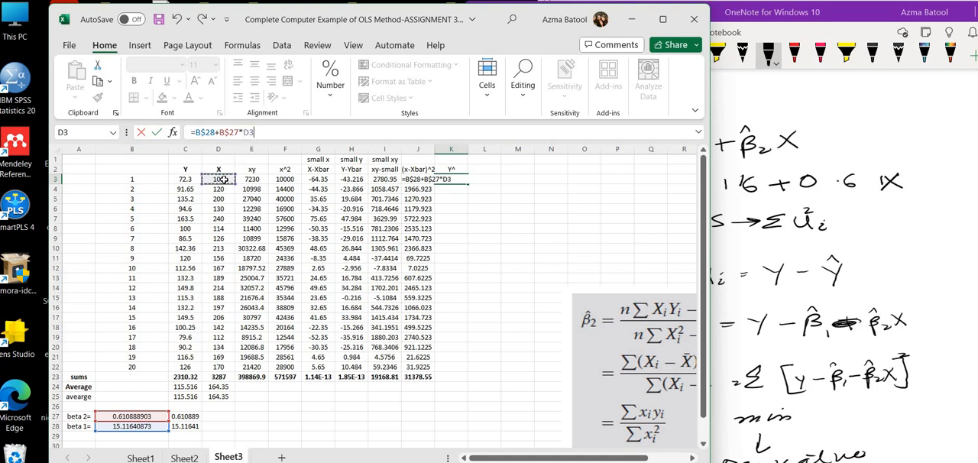
pyautogui.press('Return')
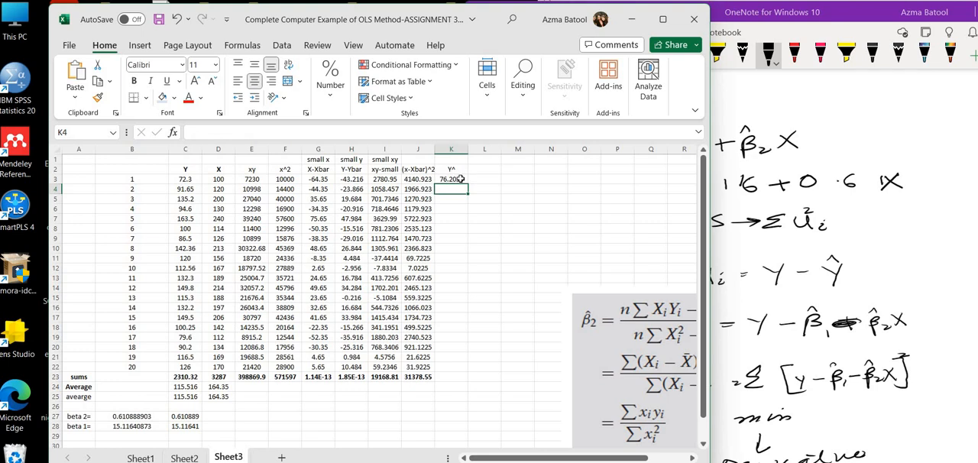
pyautogui.click(459, 179)
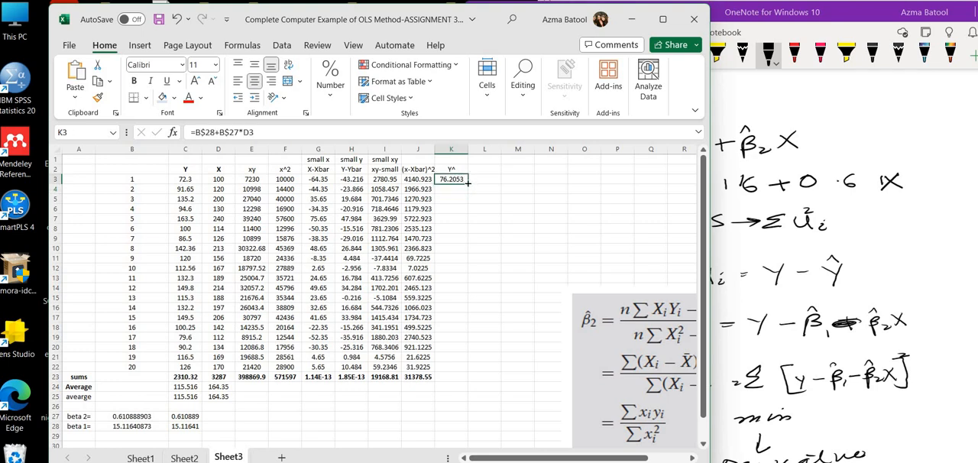
pyautogui.moveTo(469, 183); pyautogui.dragTo(457, 372)
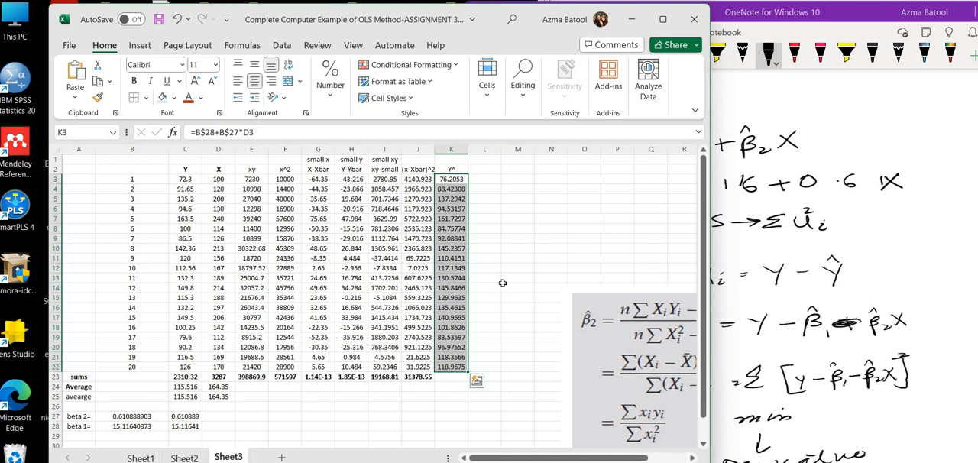
# Step: Add the residual header U^=Y-Y^ in L2
pyautogui.click(483, 169)
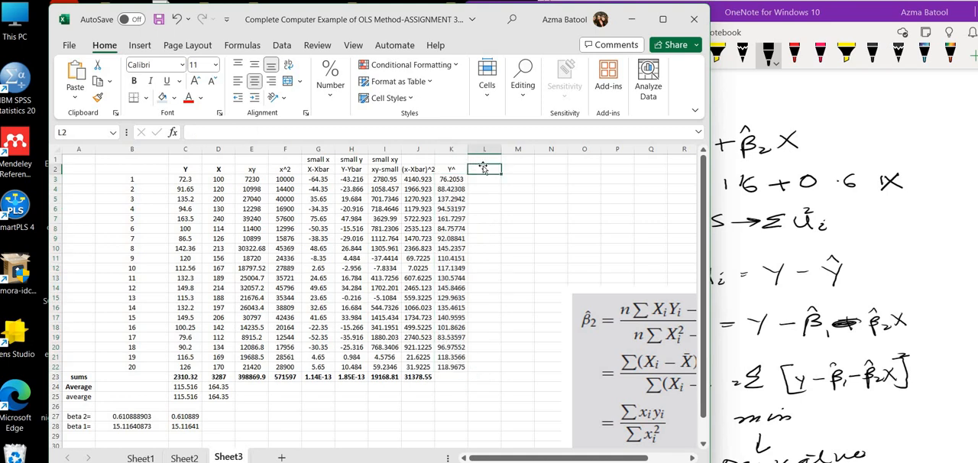
pyautogui.write('U')
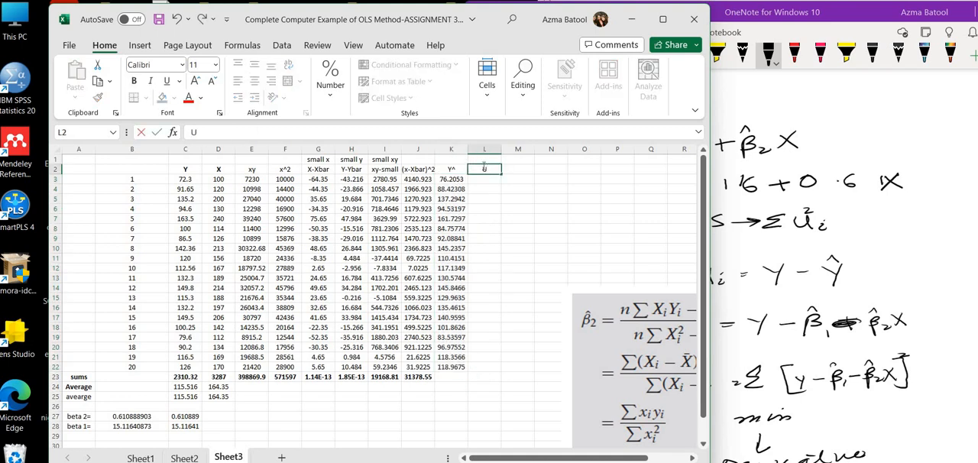
pyautogui.write('^=Y-Y^')
pyautogui.press('Return')
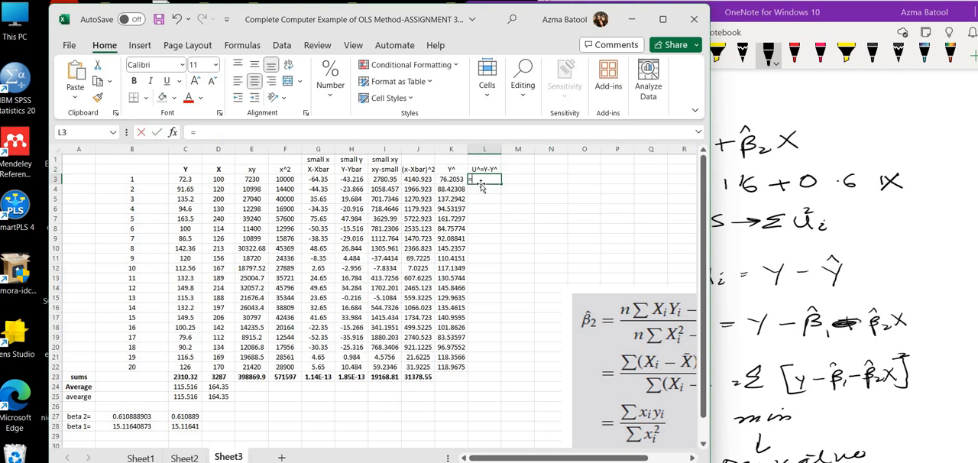
# Step: Calculate the residual in L3 as =C3-K3 and fill it down through L22
pyautogui.write('=')
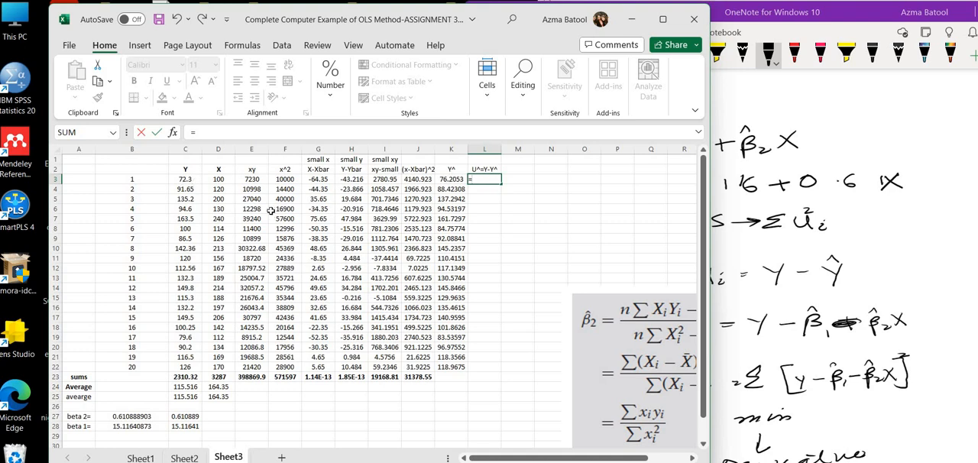
pyautogui.click(187, 179)
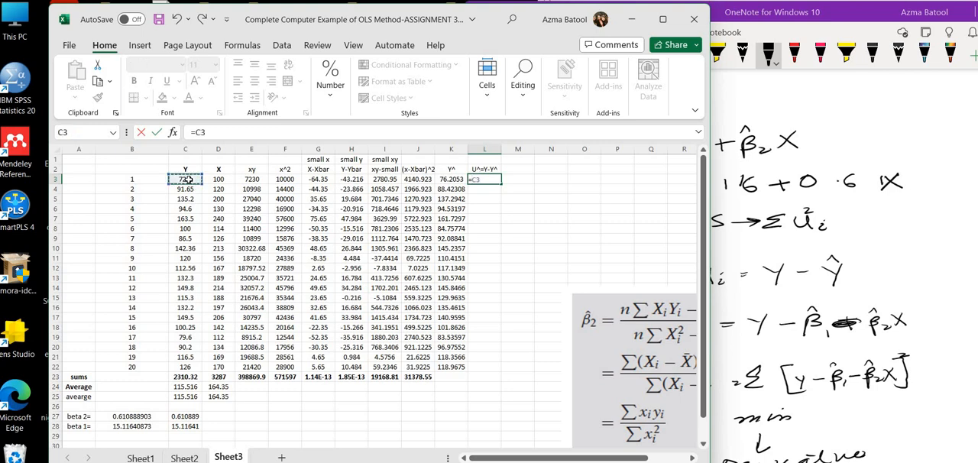
pyautogui.write('-')
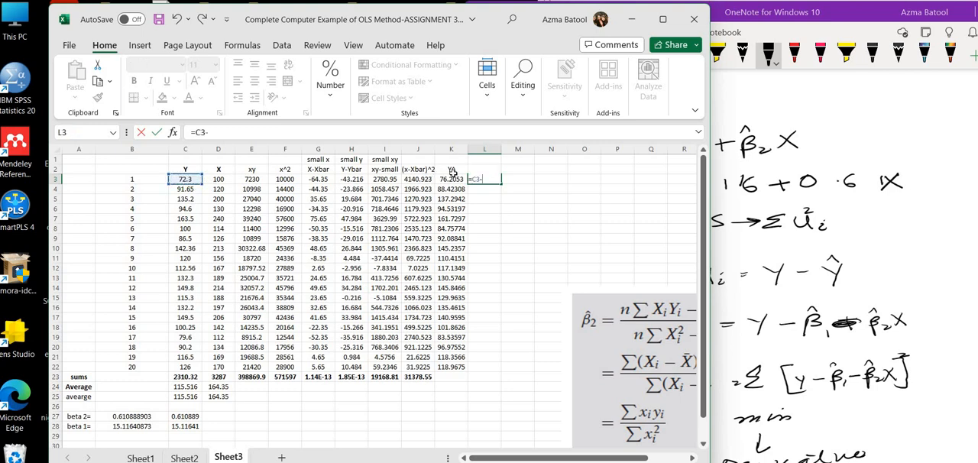
pyautogui.click(448, 179)
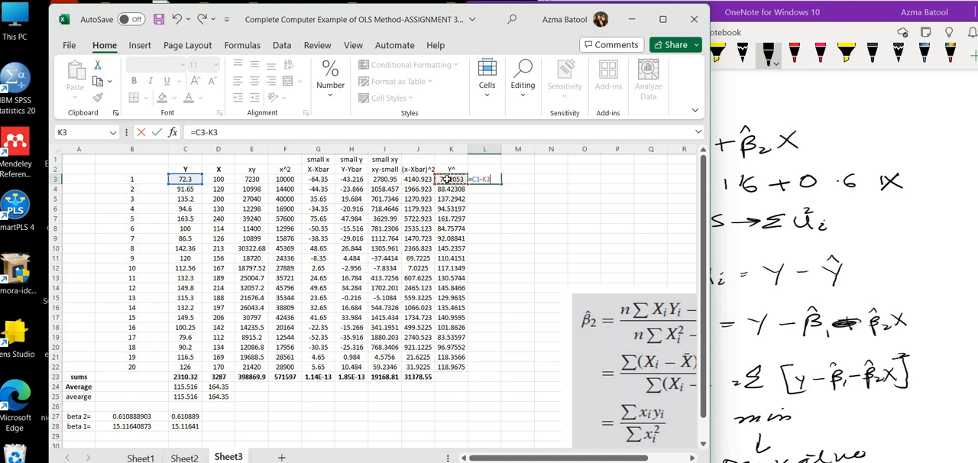
pyautogui.press('Return')
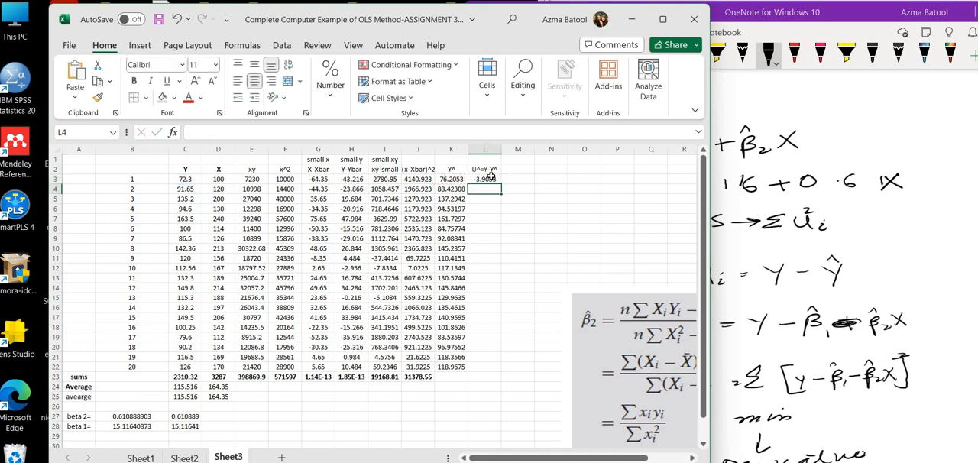
pyautogui.click(487, 178)
pyautogui.moveTo(501, 183); pyautogui.dragTo(497, 374)
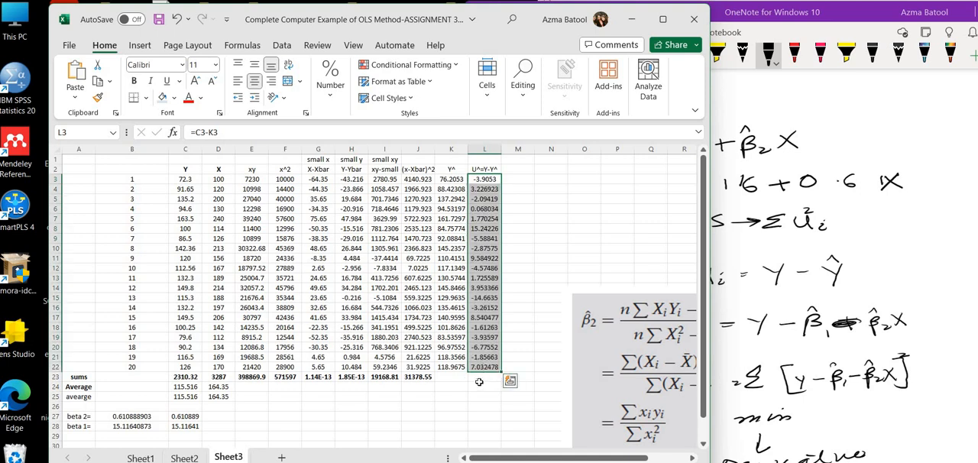
# Step: Extend the column sum from J23 across to K23 and L23
pyautogui.click(480, 378)
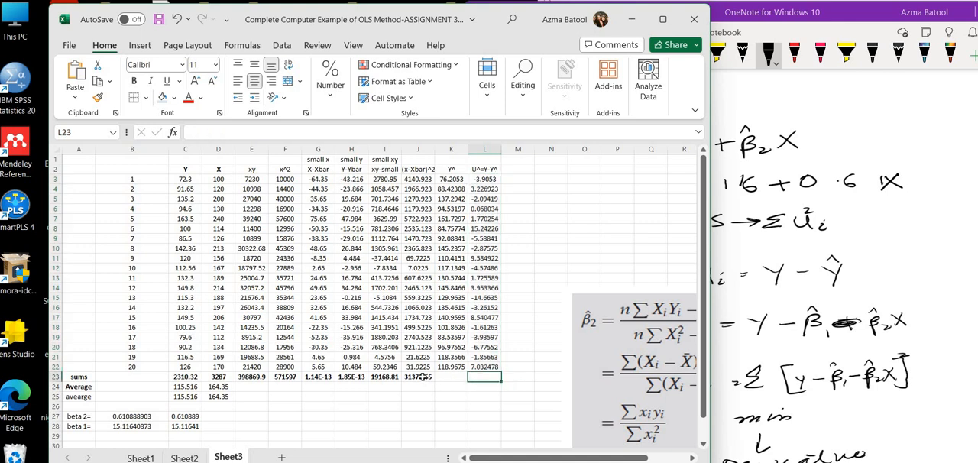
pyautogui.click(416, 377)
pyautogui.hotkey('shift', 'Right')
pyautogui.hotkey('shift', 'Right')
pyautogui.moveTo(414, 380); pyautogui.dragTo(493, 386)
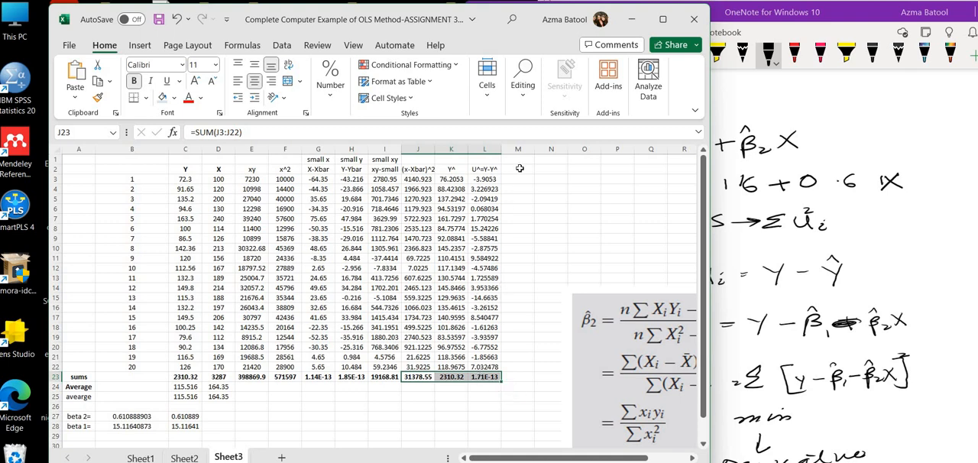
# Step: Add the header U^ square in M2
pyautogui.click(520, 168)
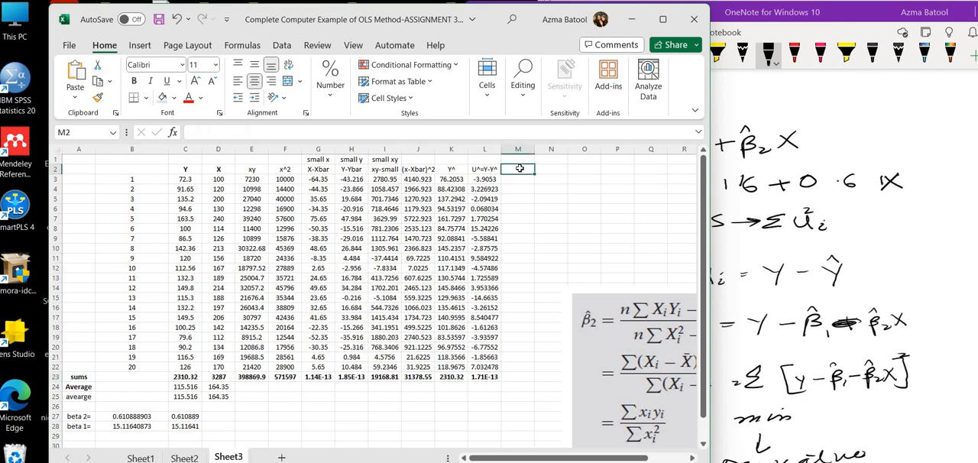
pyautogui.write('U')
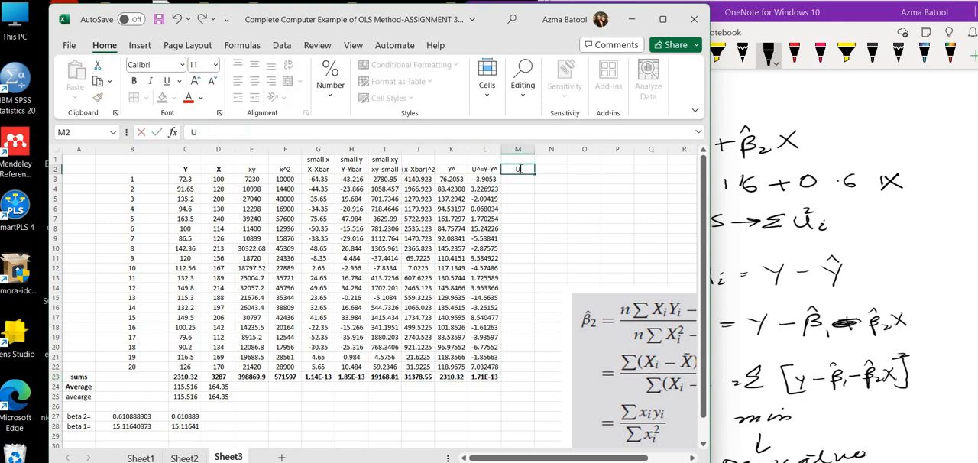
pyautogui.write('^ square')
# Step: Calculate the first squared residual in M3 by squaring L3
pyautogui.click(523, 180)
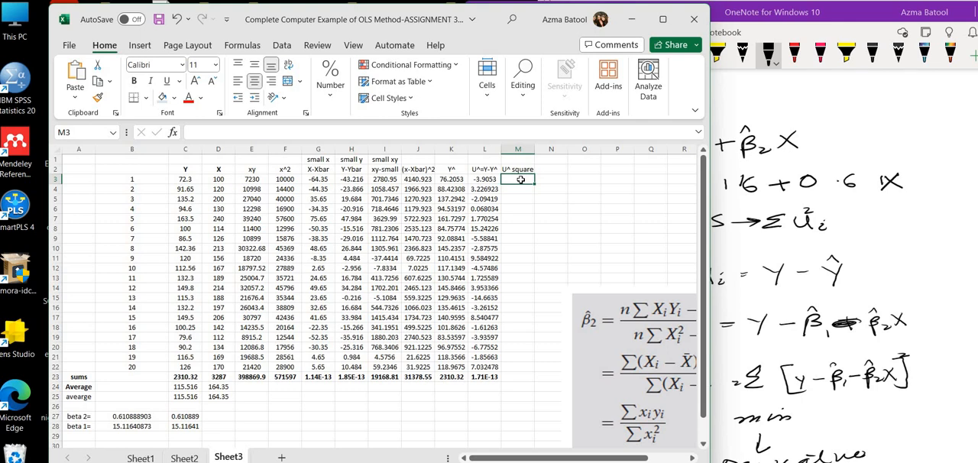
pyautogui.write('=')
pyautogui.click(486, 180)
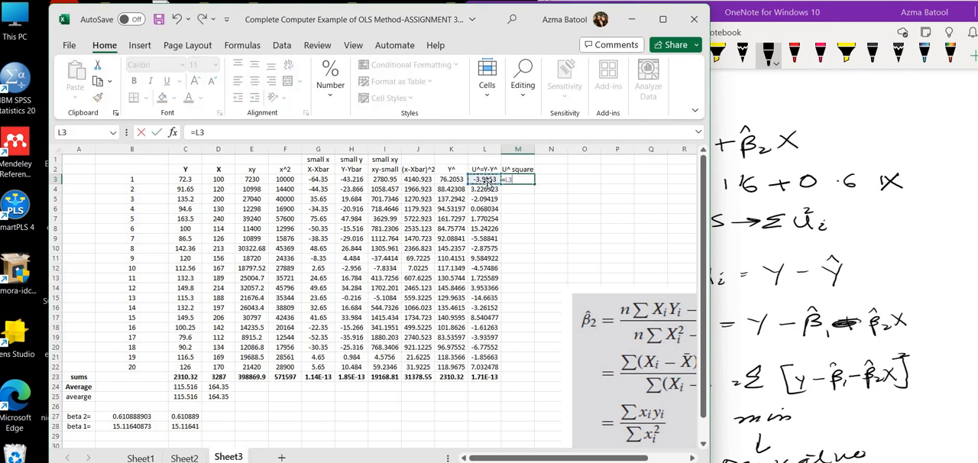
pyautogui.write('^')
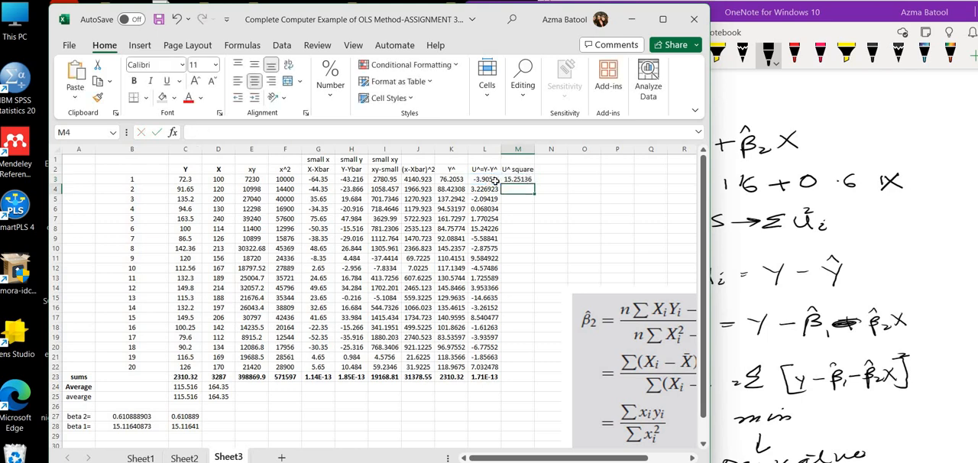
# Step: Fill the squared residual formula from M3 down through M22 and extend the column sum from L23 across to M23
pyautogui.moveTo(535, 184); pyautogui.dragTo(534, 370)
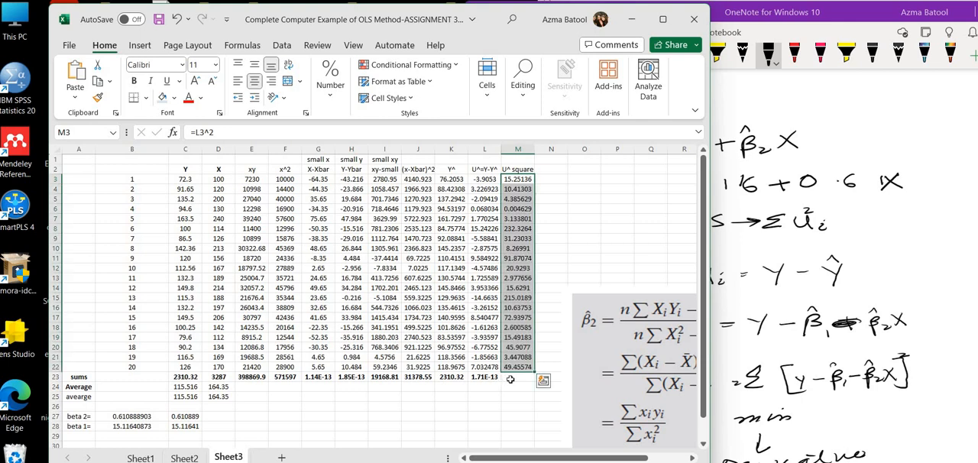
pyautogui.click(497, 378)
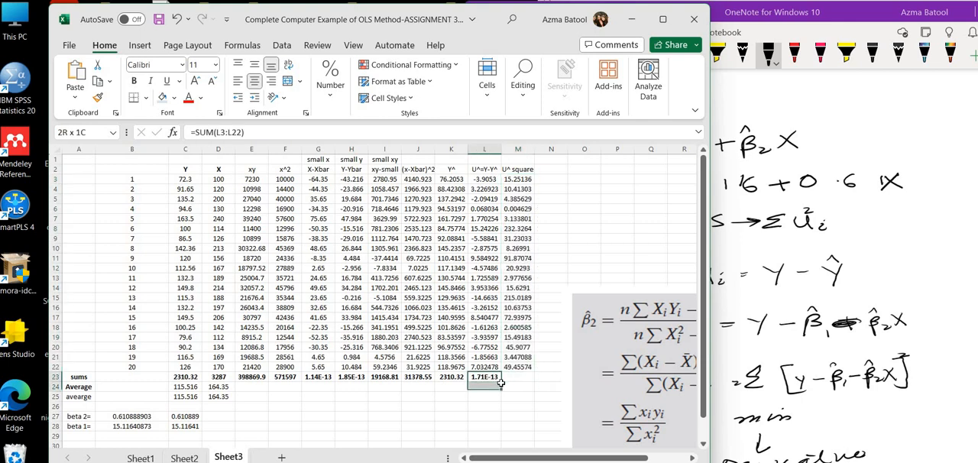
pyautogui.moveTo(500, 382); pyautogui.dragTo(497, 368)
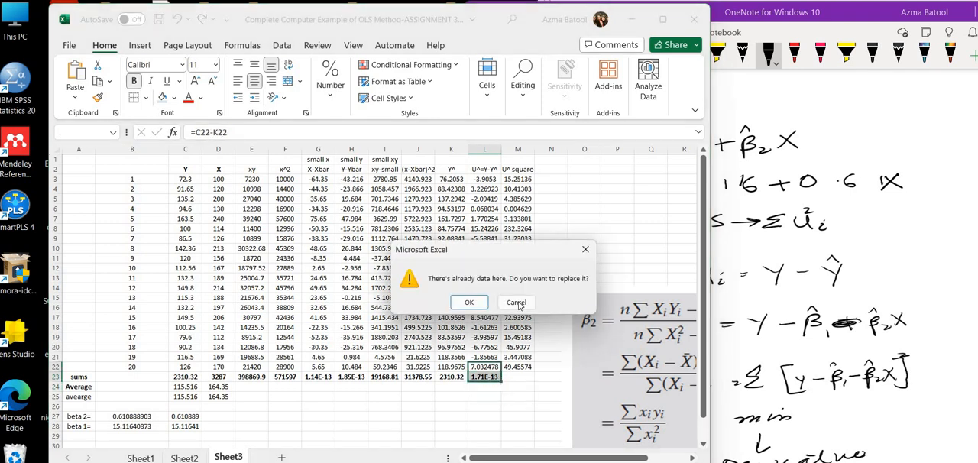
pyautogui.click(516, 302)
pyautogui.click(490, 378)
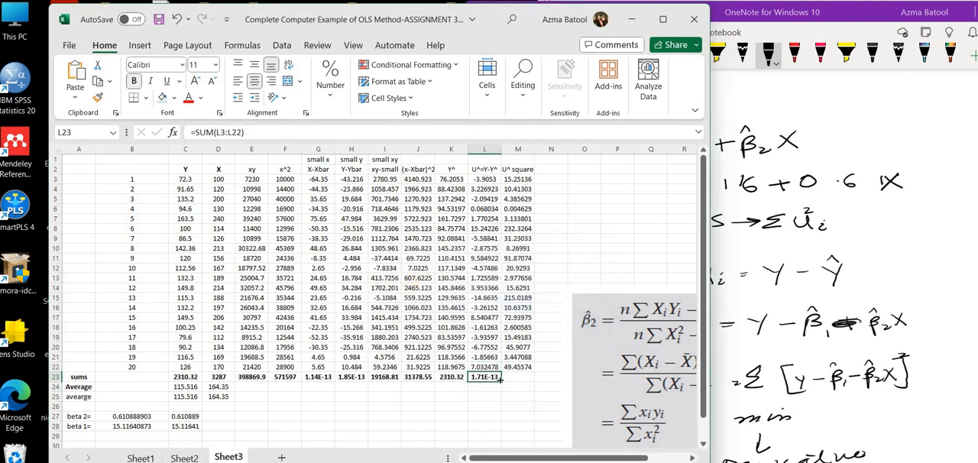
pyautogui.moveTo(500, 382); pyautogui.dragTo(533, 382)
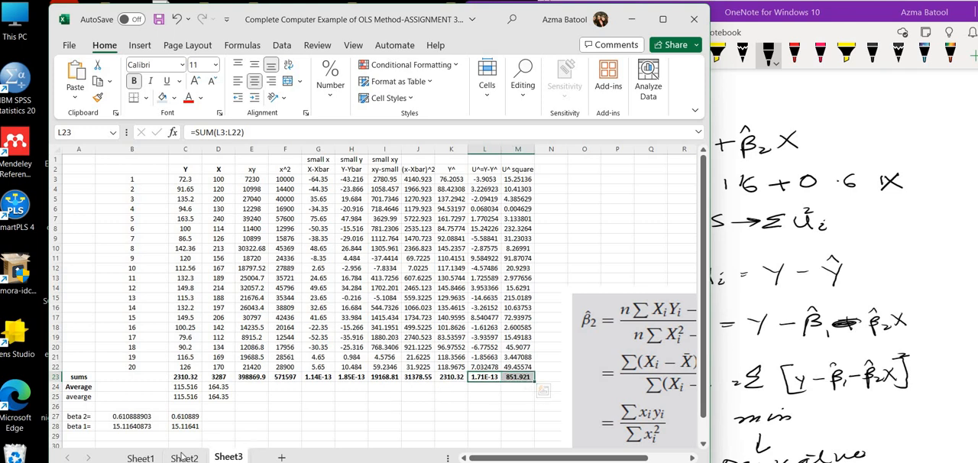
# Step: Maximize the workbook and review the OLS results on Sheet1: β2, β1, the variances and standard deviations, ESS, RSS, TSS and R2
pyautogui.click(140, 458)
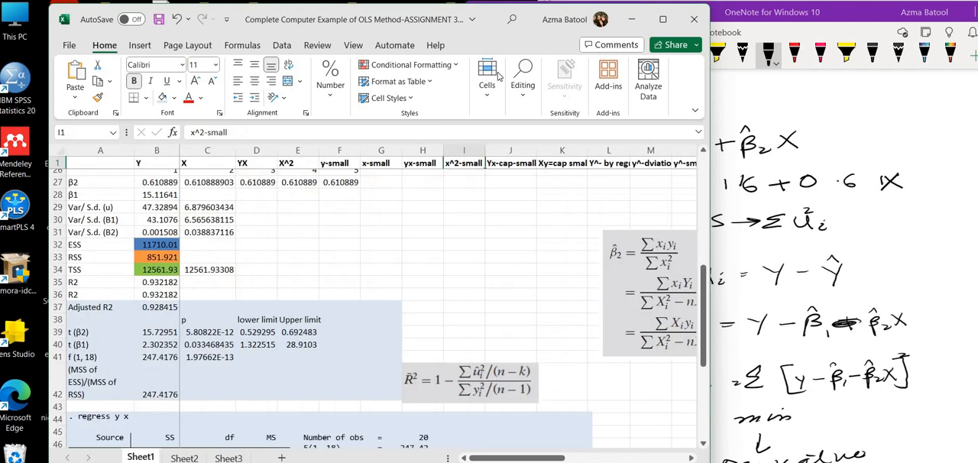
pyautogui.click(662, 19)
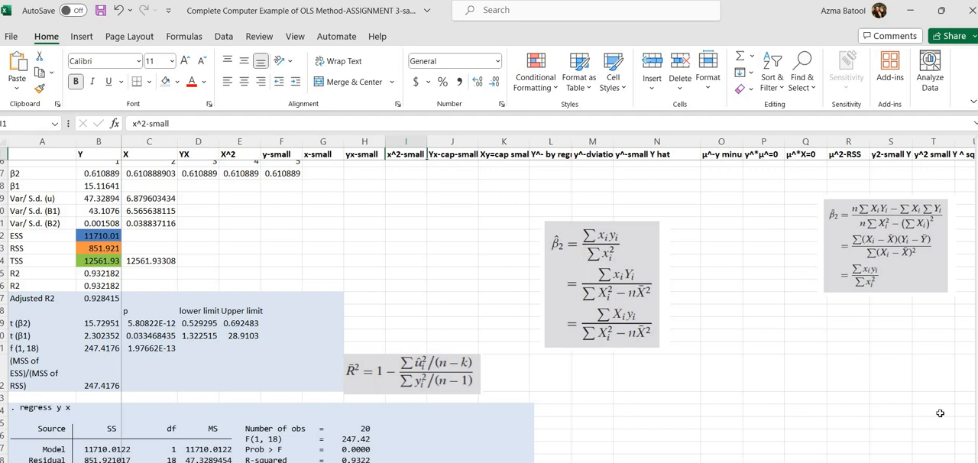
pyautogui.click(25, 175)
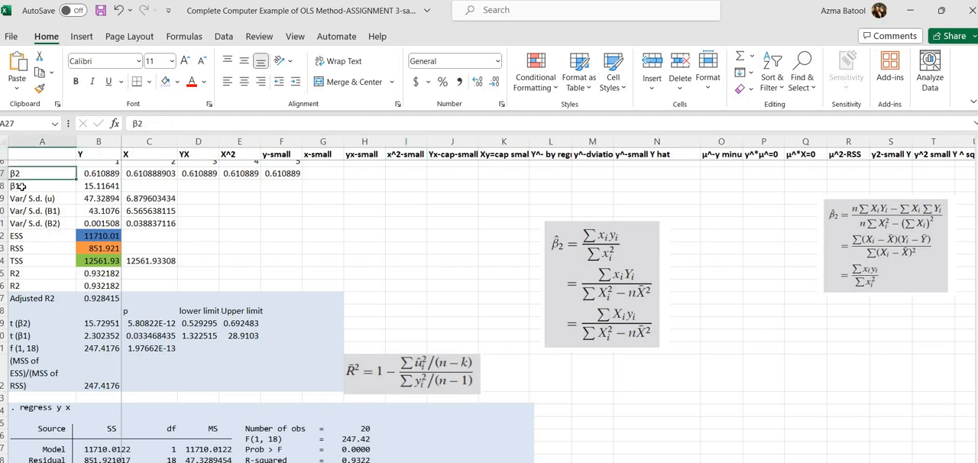
pyautogui.click(22, 186)
pyautogui.click(43, 199)
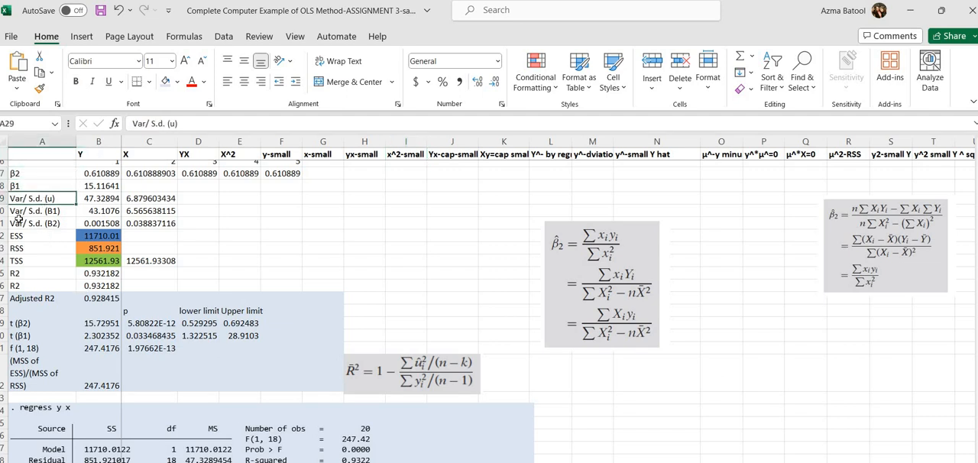
pyautogui.click(19, 215)
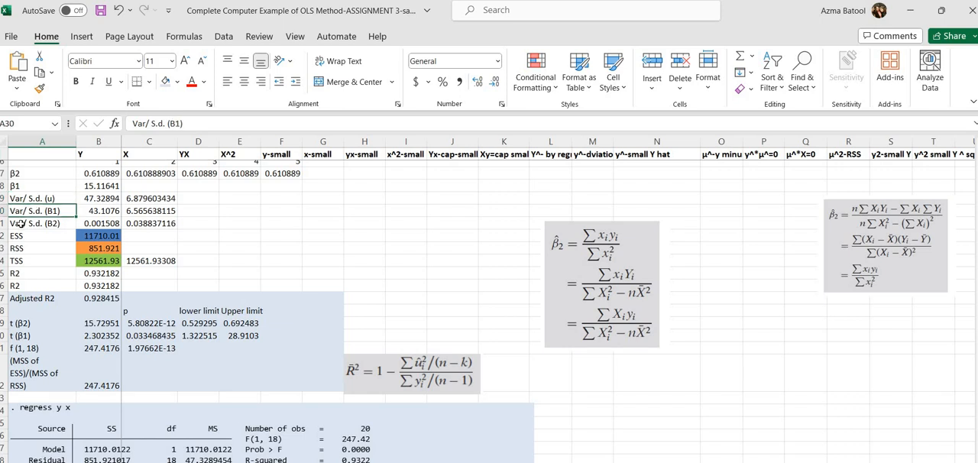
pyautogui.click(19, 223)
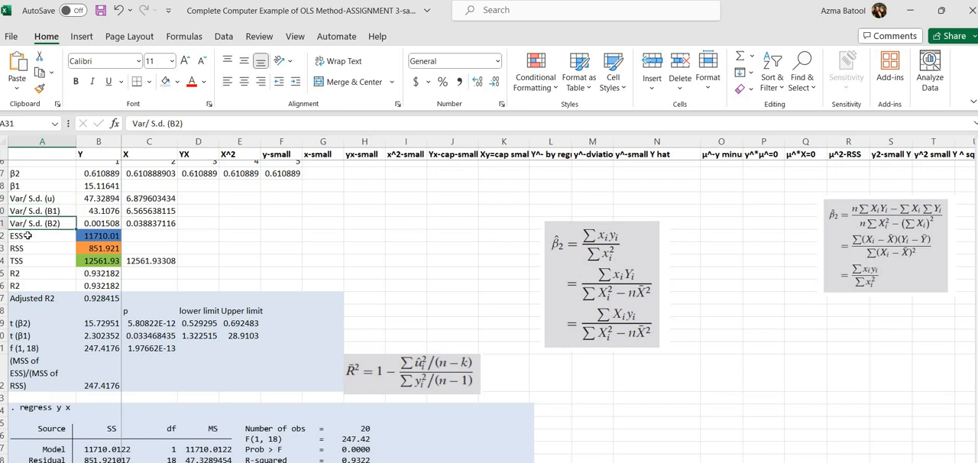
pyautogui.click(27, 235)
pyautogui.click(18, 249)
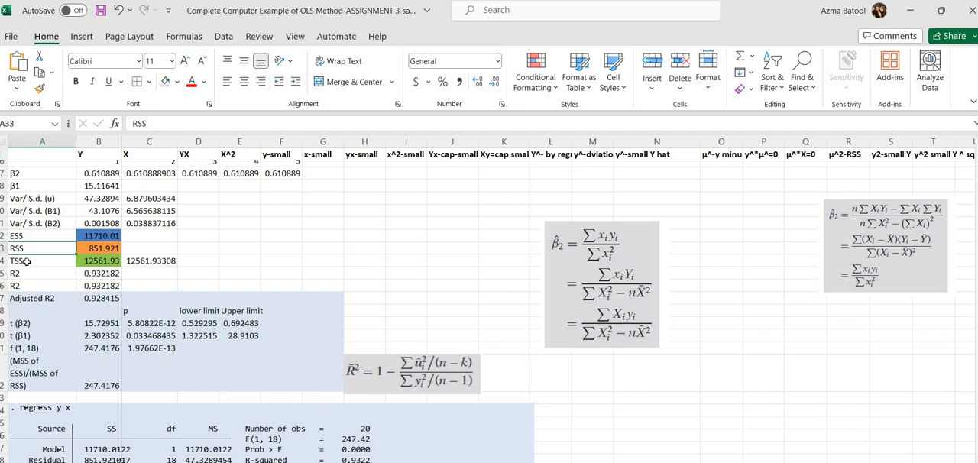
pyautogui.click(26, 262)
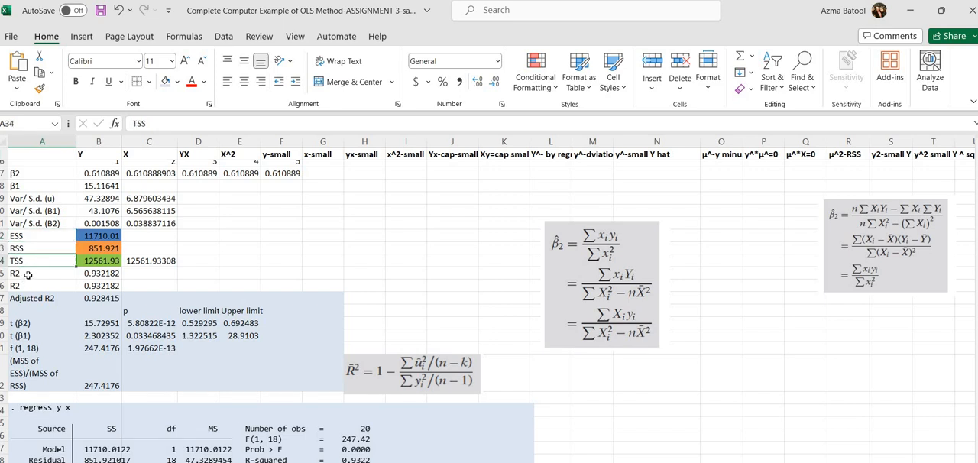
pyautogui.click(28, 274)
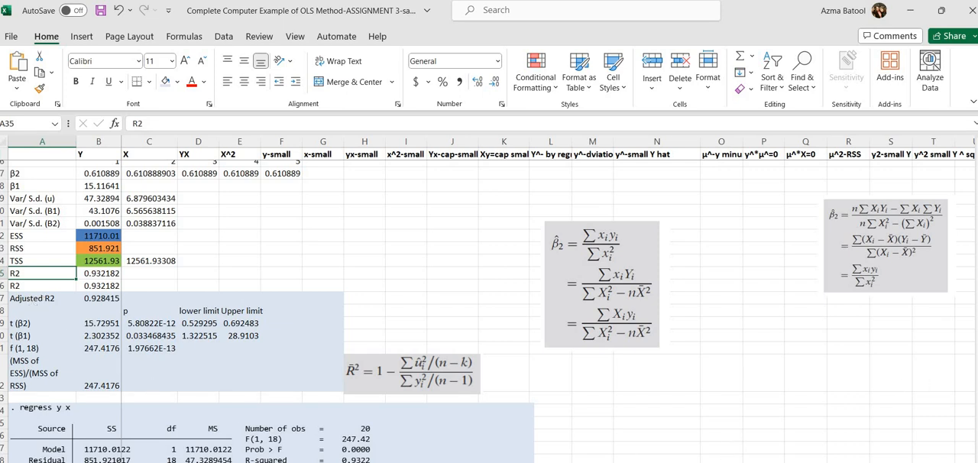
# Step: Examine the regress y x output on Sheet1 and the full calculation table with its Total row
pyautogui.scroll(-3, 489, 305)
pyautogui.moveTo(976, 366); pyautogui.dragTo(977, 365)
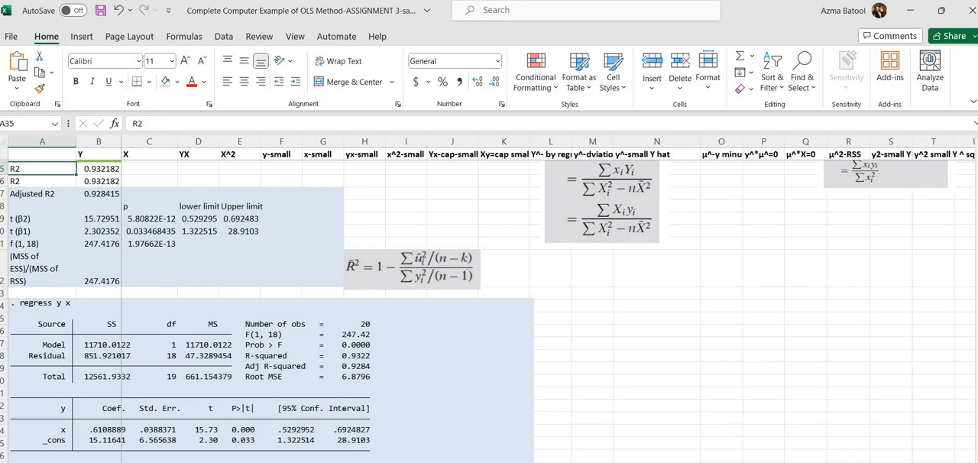
pyautogui.moveTo(977, 399); pyautogui.dragTo(958, 144)
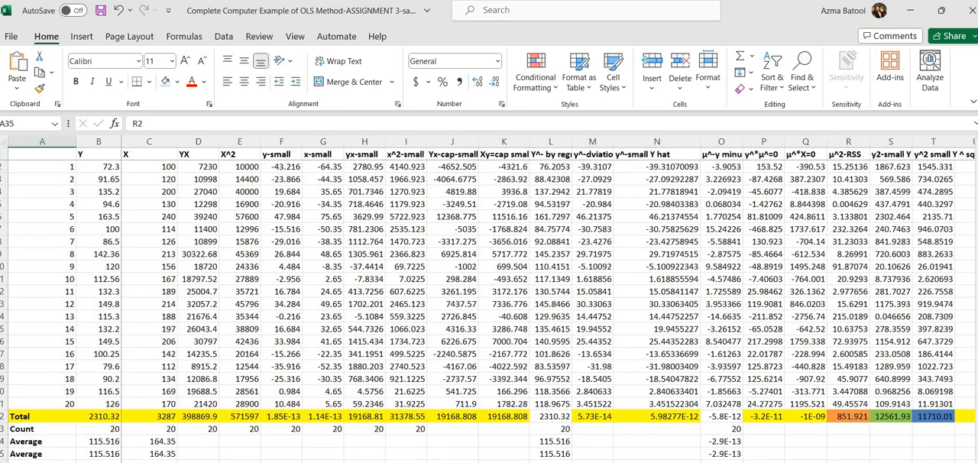
# Step: Switch to the Gujarati Basic Econometrics PDF in Adobe Acrobat Reader and maximize its window
pyautogui.click(508, 462)
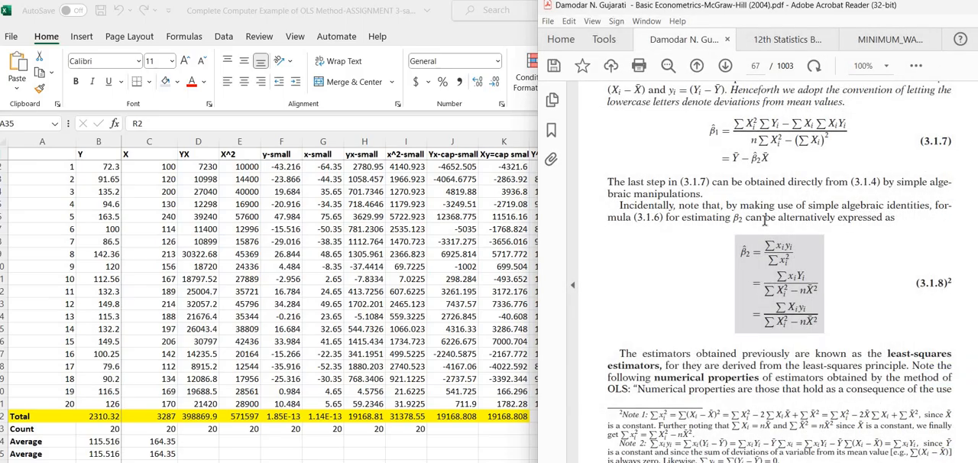
pyautogui.click(367, 446)
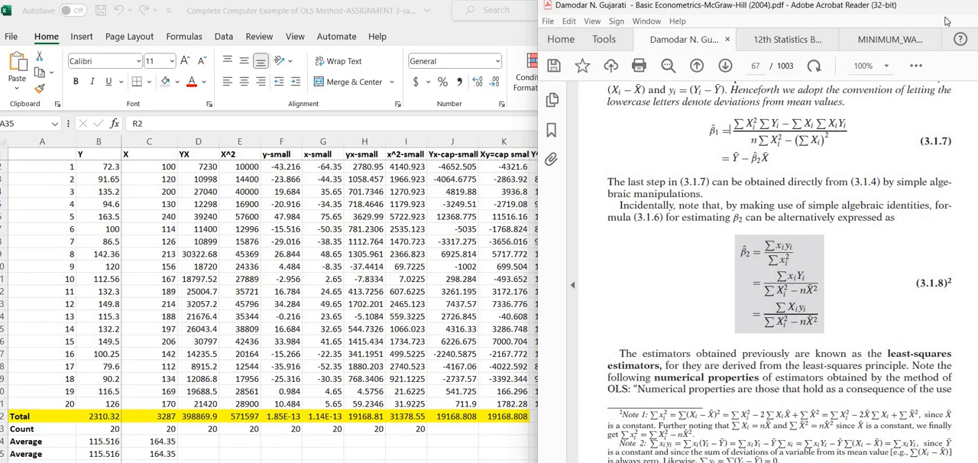
pyautogui.doubleClick(917, 12)
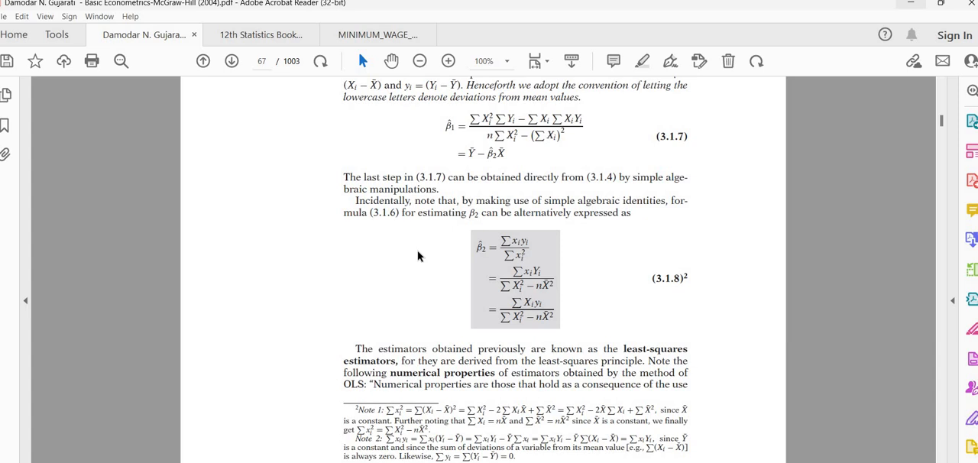
# Step: Find the variance and standard error formulas for the beta estimators, equations 3.3.1 to 3.3.4, in chapter three
pyautogui.scroll(-20, 417, 256)
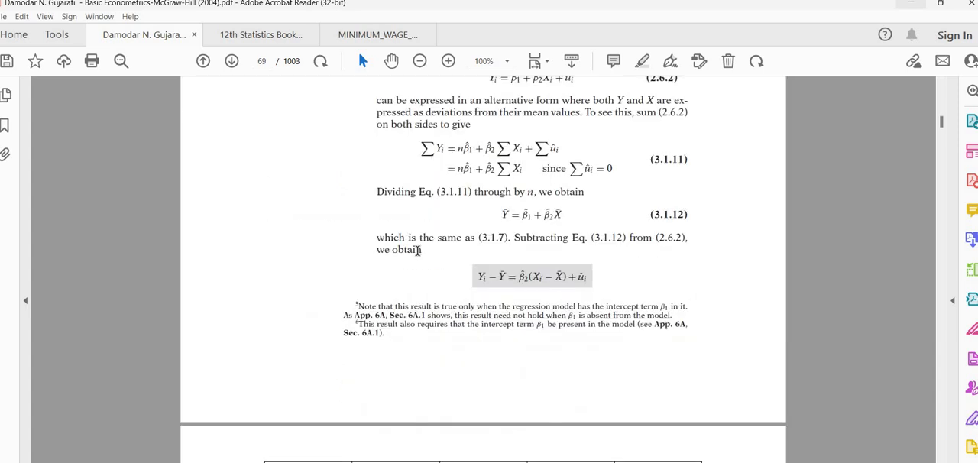
pyautogui.scroll(-6, 418, 250)
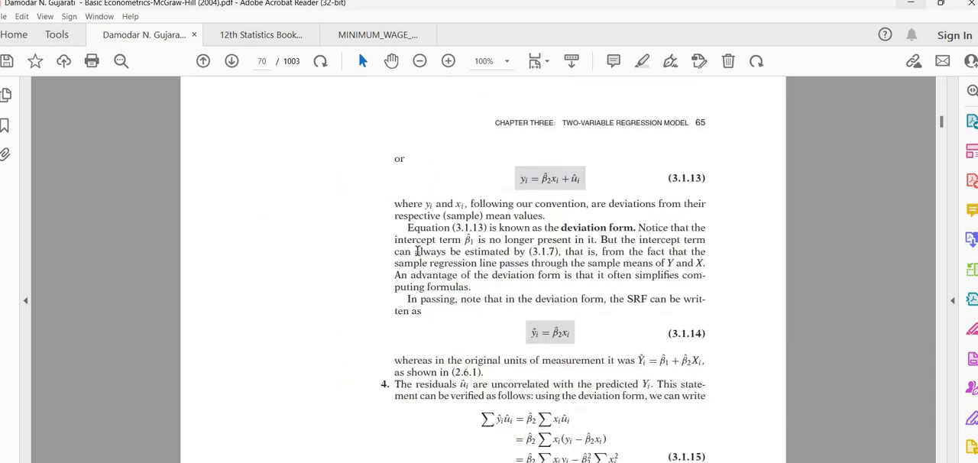
pyautogui.scroll(-10, 418, 252)
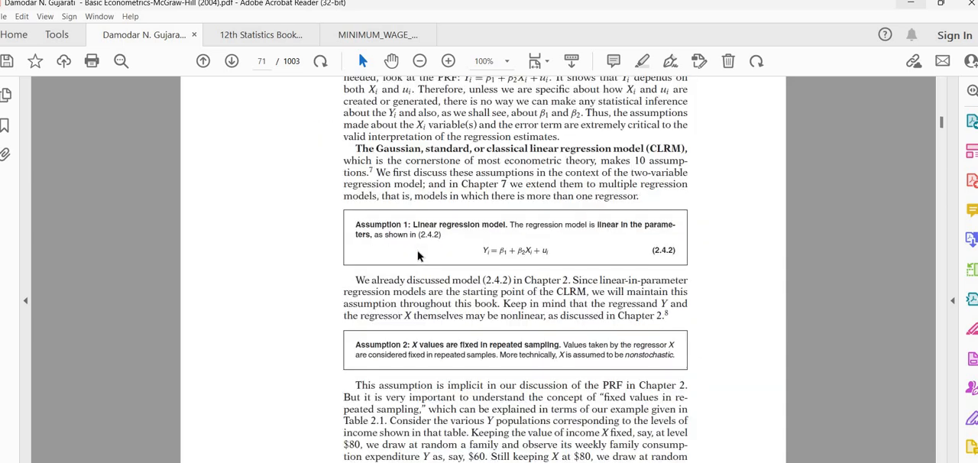
pyautogui.scroll(-20, 418, 256)
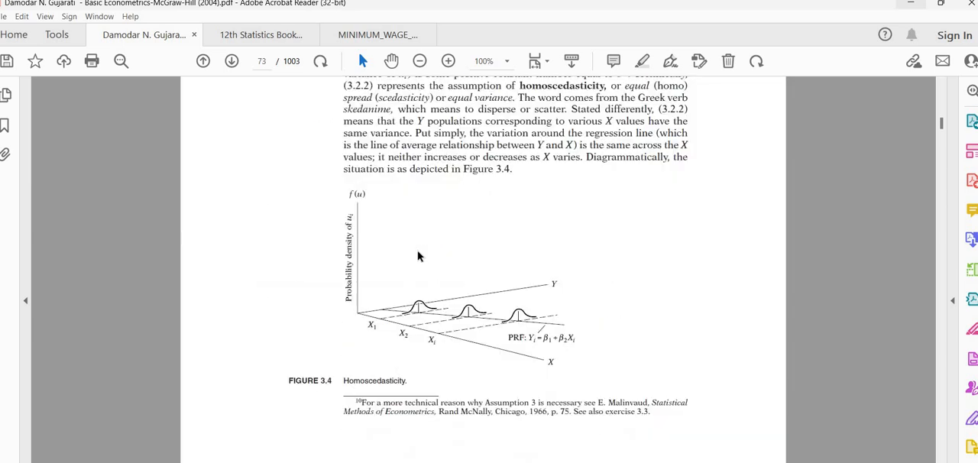
pyautogui.scroll(-20, 418, 252)
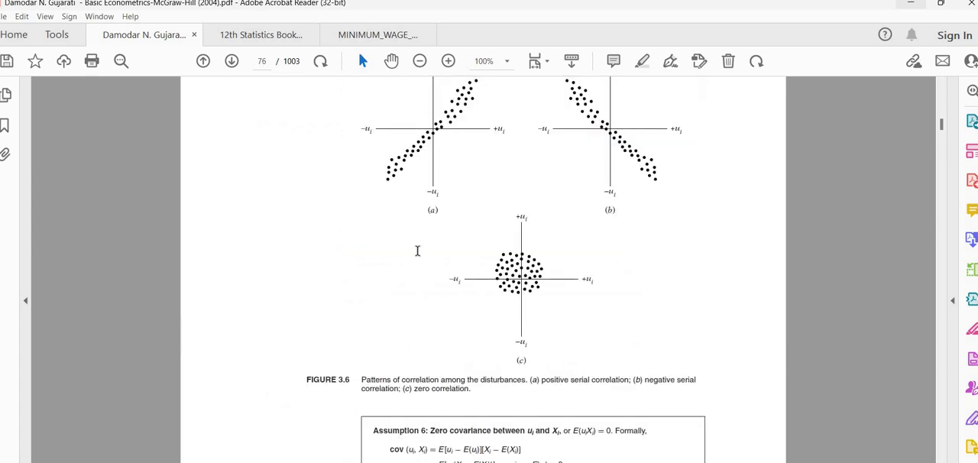
pyautogui.scroll(-20, 417, 256)
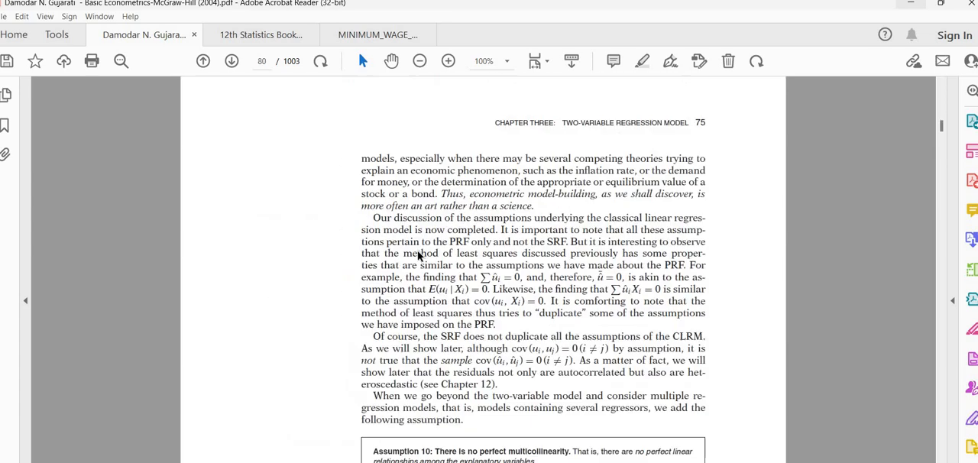
pyautogui.scroll(-20, 418, 256)
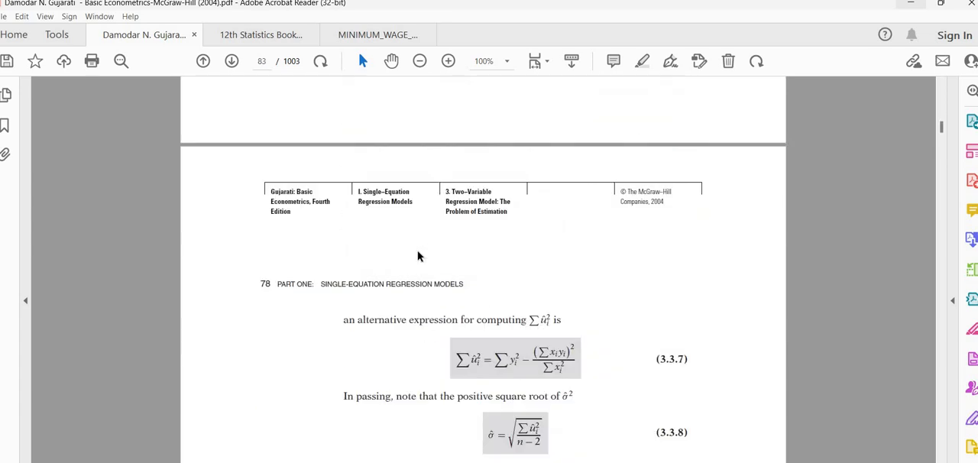
pyautogui.scroll(-5, 417, 251)
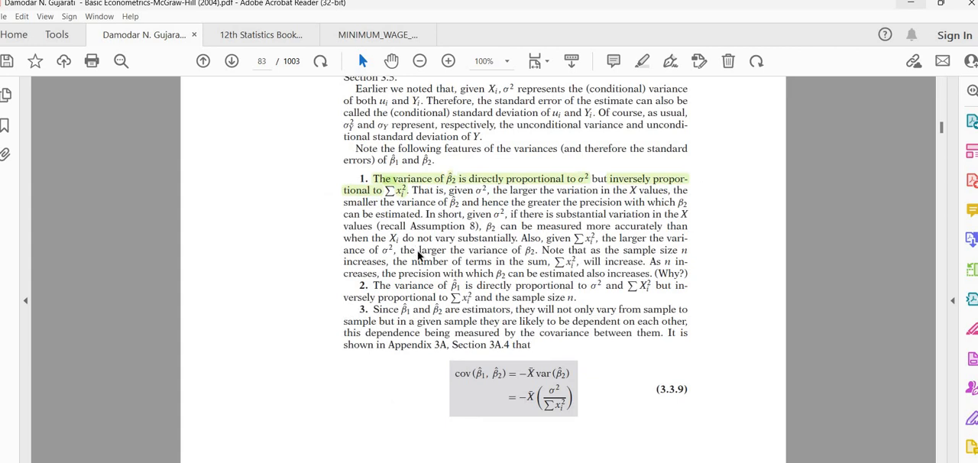
pyautogui.scroll(5, 417, 252)
pyautogui.scroll(10, 418, 256)
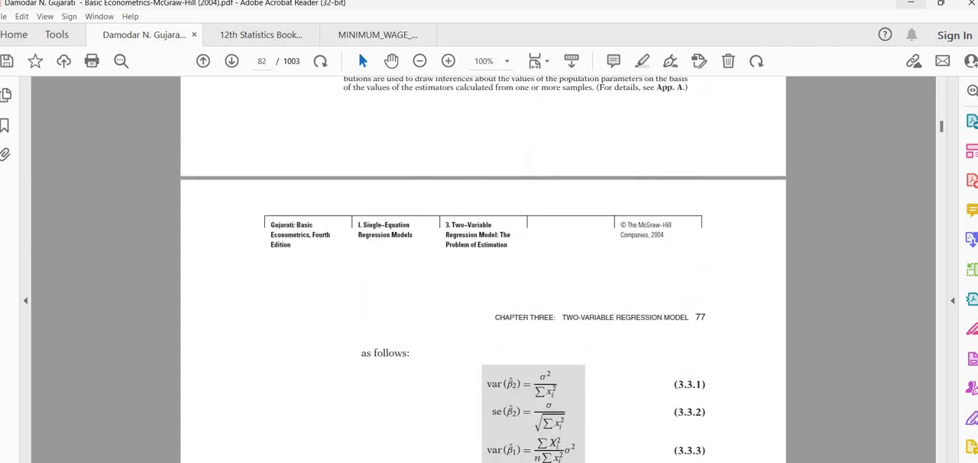
pyautogui.scroll(-2, 507, 388)
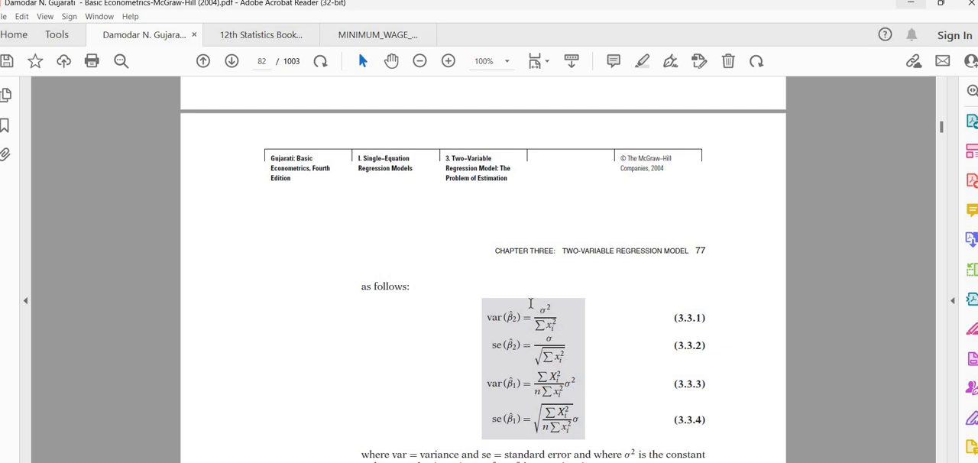
# Step: Examine σ² in the variance formulas of beta 2 and beta 1, equations 3.3.1 and 3.3.3
pyautogui.moveTo(533, 307); pyautogui.dragTo(555, 304)
pyautogui.moveTo(569, 384); pyautogui.dragTo(601, 397)
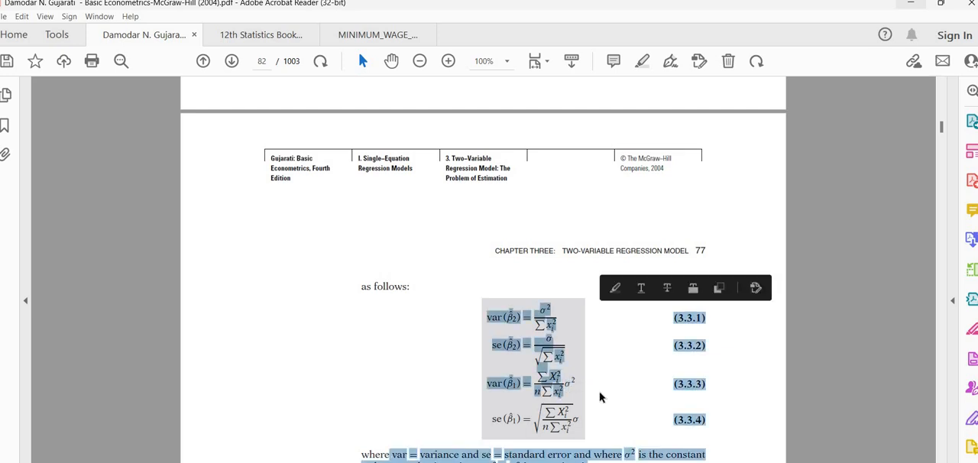
pyautogui.click(600, 396)
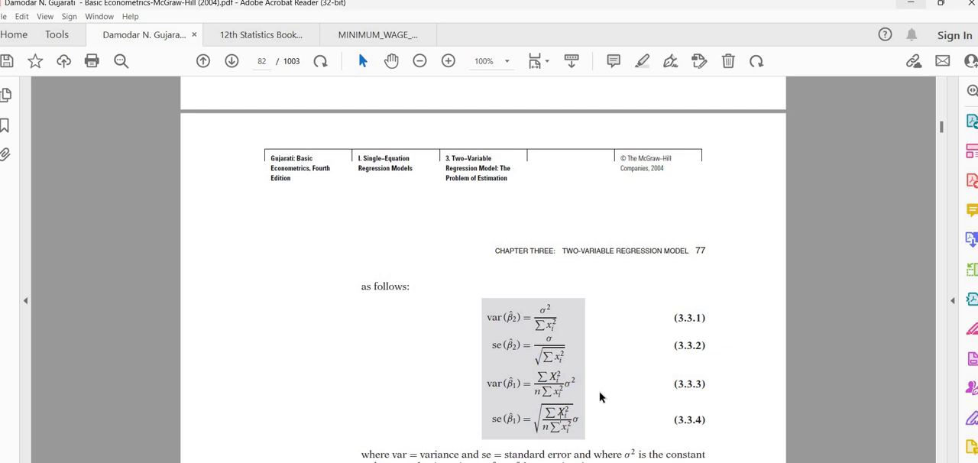
# Step: Examine equation 3.3.5, the estimator of σ² from the sum of squared residuals over n − 2
pyautogui.scroll(-4, 600, 396)
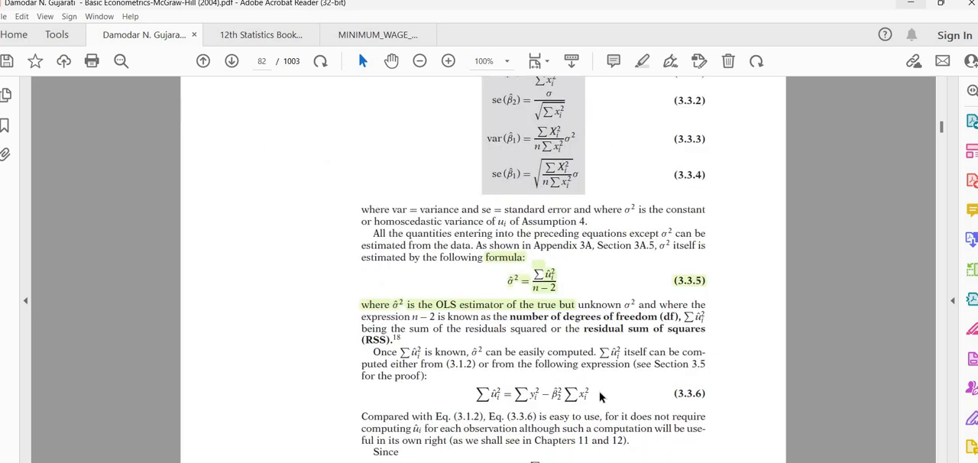
pyautogui.click(549, 295)
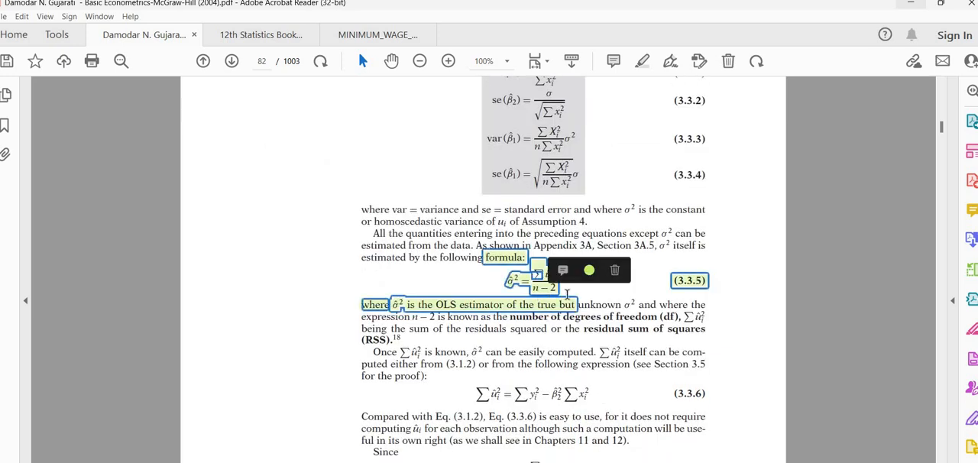
pyautogui.click(658, 260)
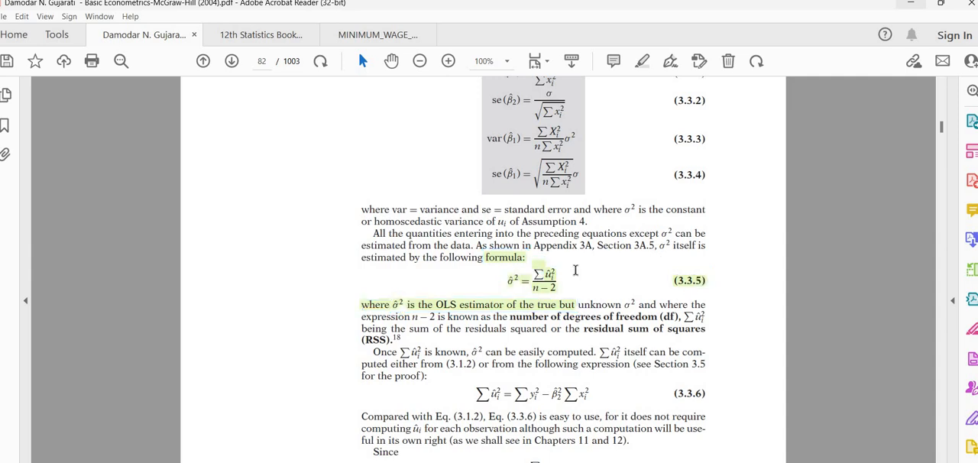
pyautogui.moveTo(659, 246); pyautogui.dragTo(595, 291)
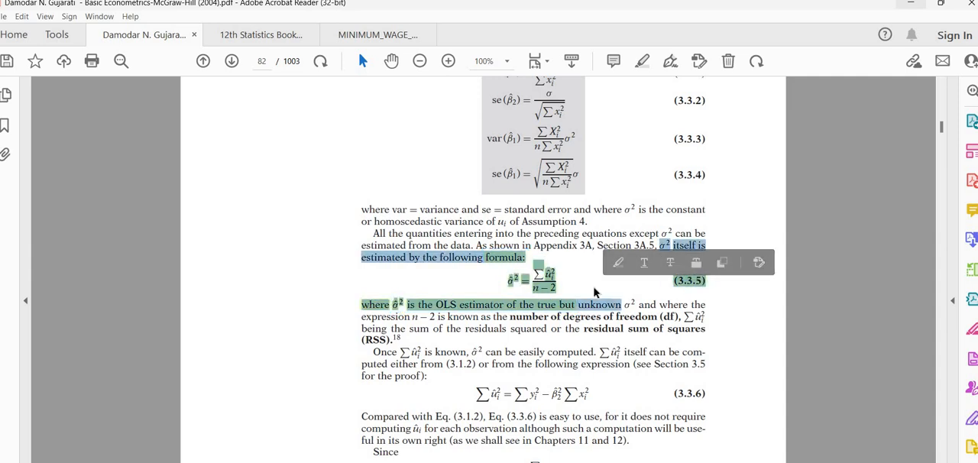
# Step: Switch to the Complete Computer Example of OLS Method workbook in Excel and show the summary statistics below the data
pyautogui.click(595, 291)
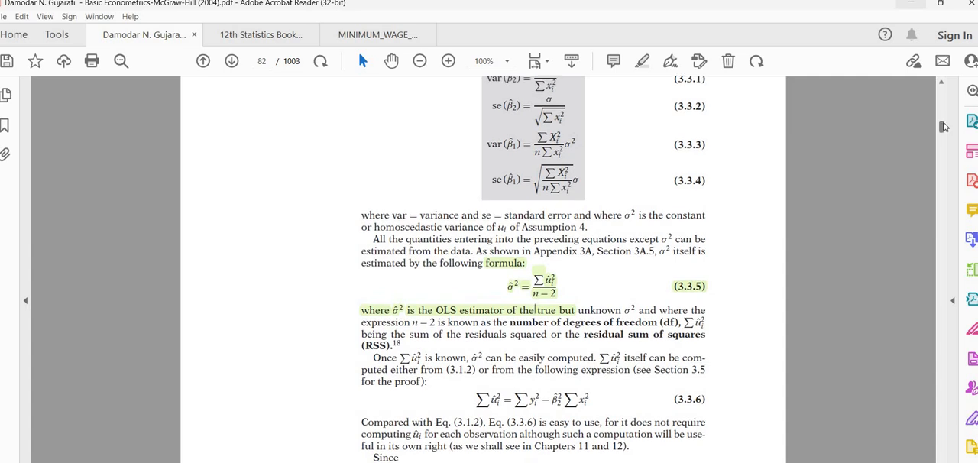
pyautogui.scroll(1, 945, 130)
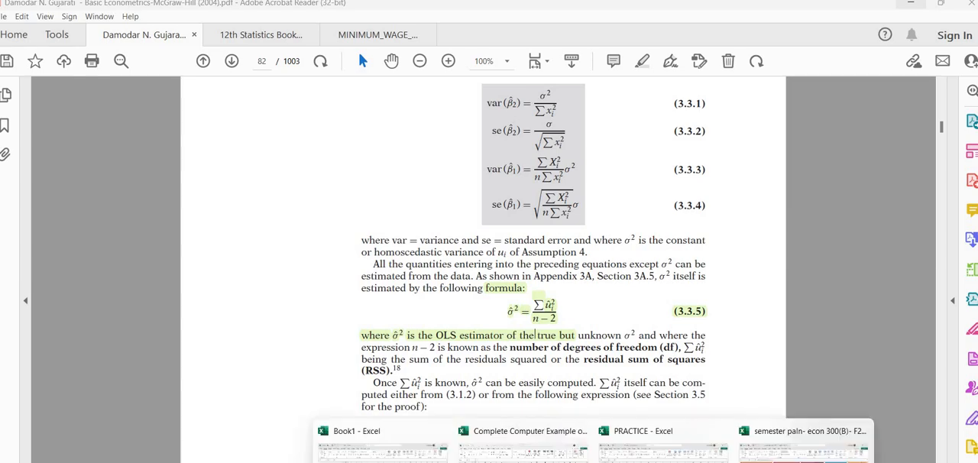
pyautogui.click(523, 457)
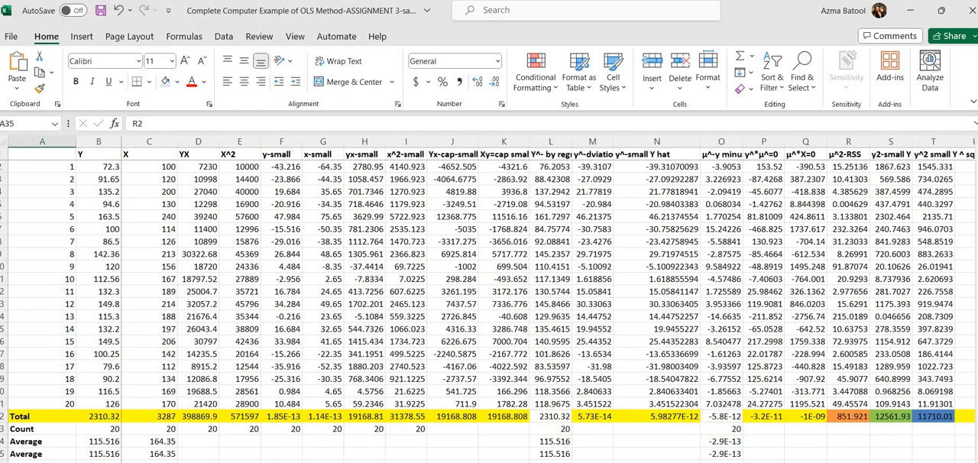
pyautogui.press('Down')
pyautogui.press('Down')
pyautogui.press('Down')
pyautogui.press('Down')
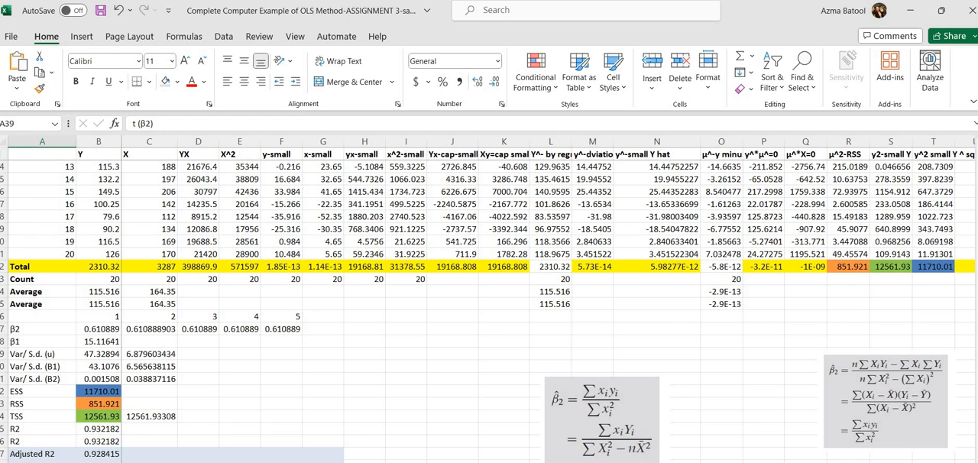
# Step: Examine the column headings in row 1 for the residuals, their products with fitted Y and X, RSS, TSS and ESS
pyautogui.hscroll(4, 940, 318)
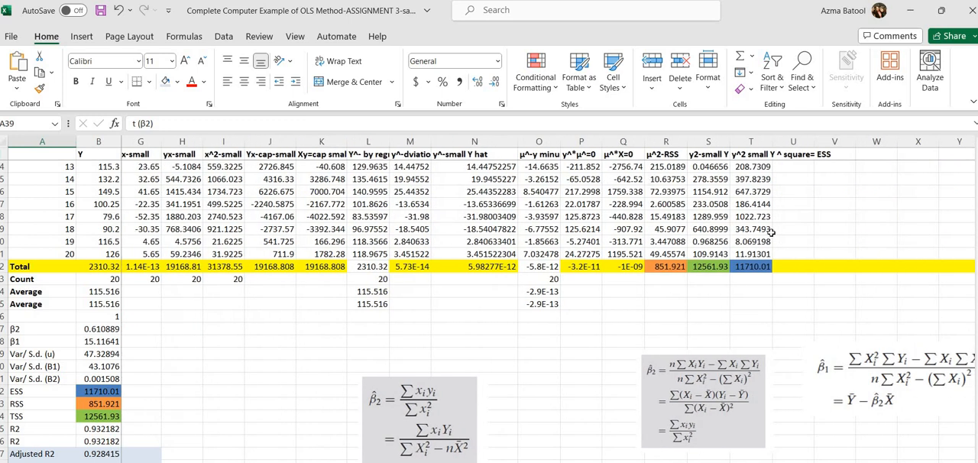
pyautogui.click(545, 153)
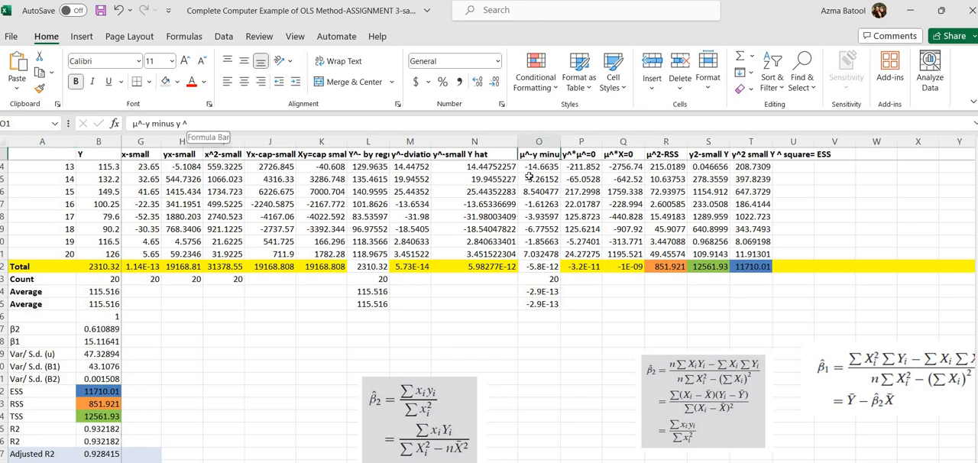
pyautogui.press('Right')
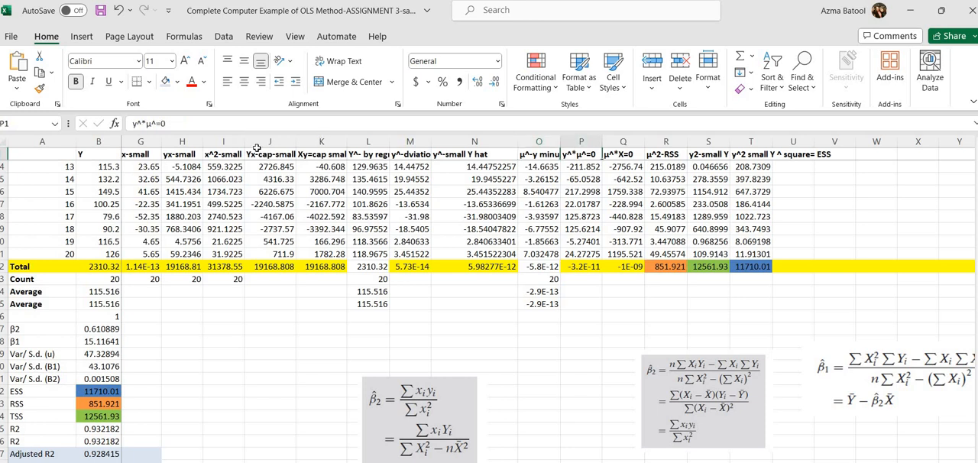
pyautogui.click(636, 155)
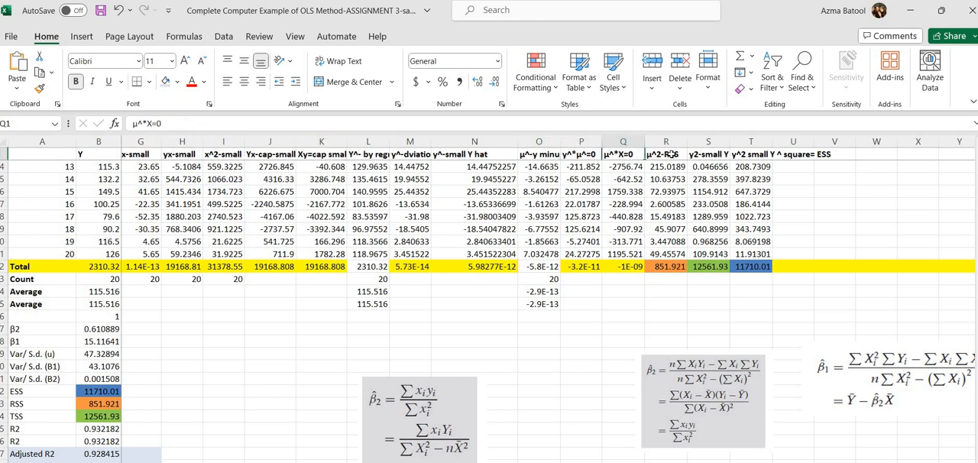
pyautogui.click(667, 154)
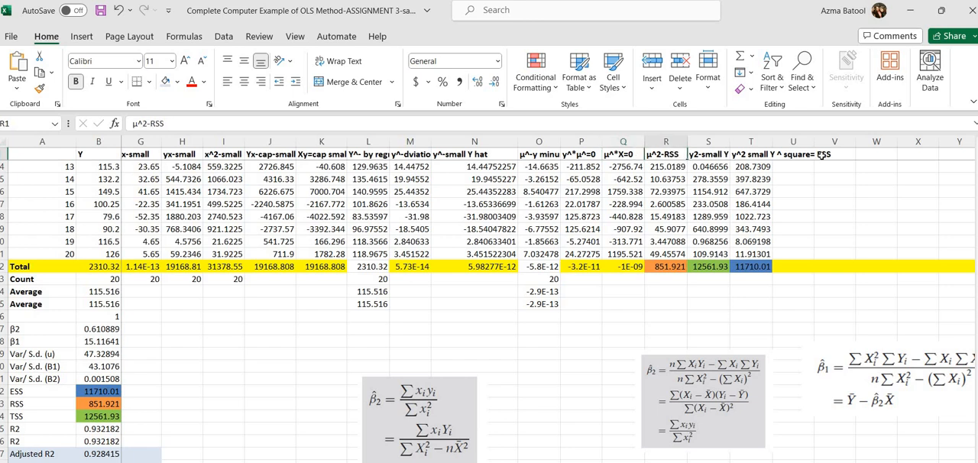
pyautogui.click(789, 155)
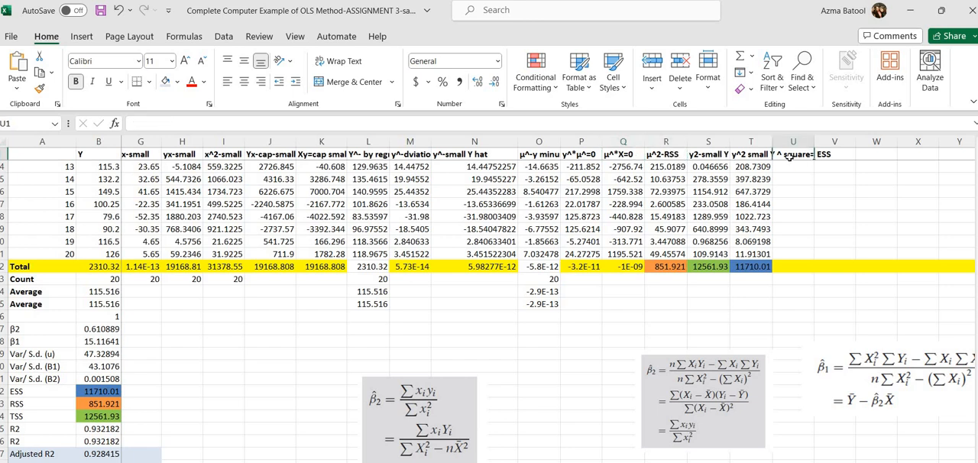
pyautogui.click(749, 154)
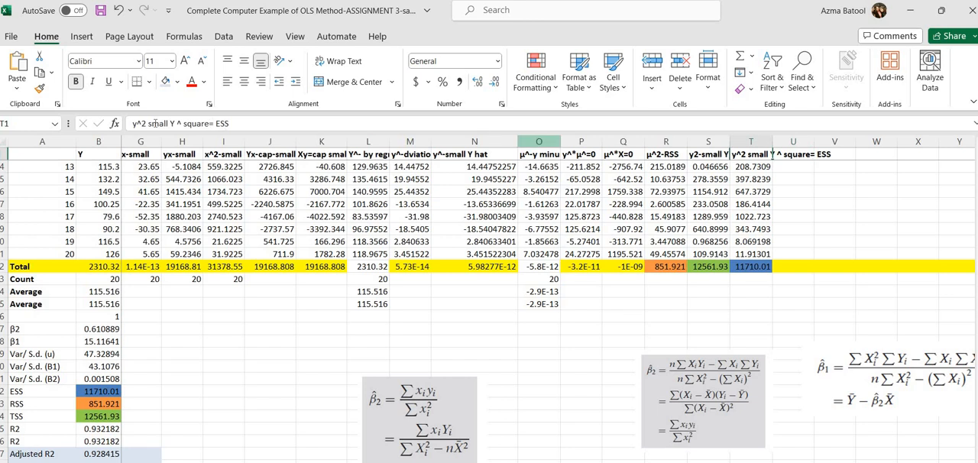
pyautogui.click(706, 154)
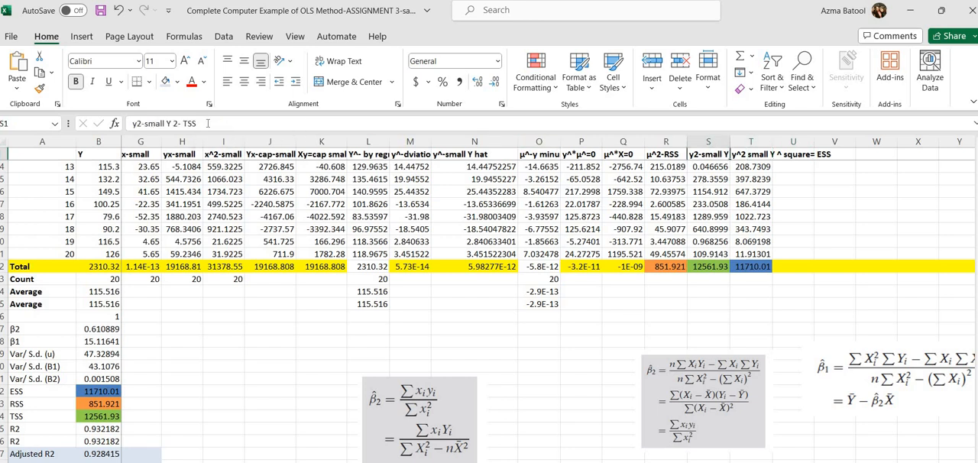
# Step: Inspect the formulas behind the two R2 cells, B35 and B36
pyautogui.click(96, 428)
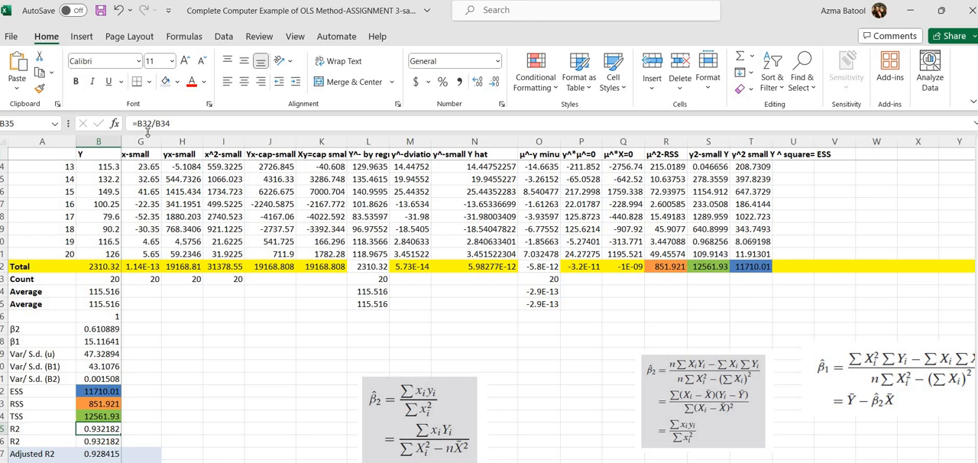
pyautogui.click(100, 440)
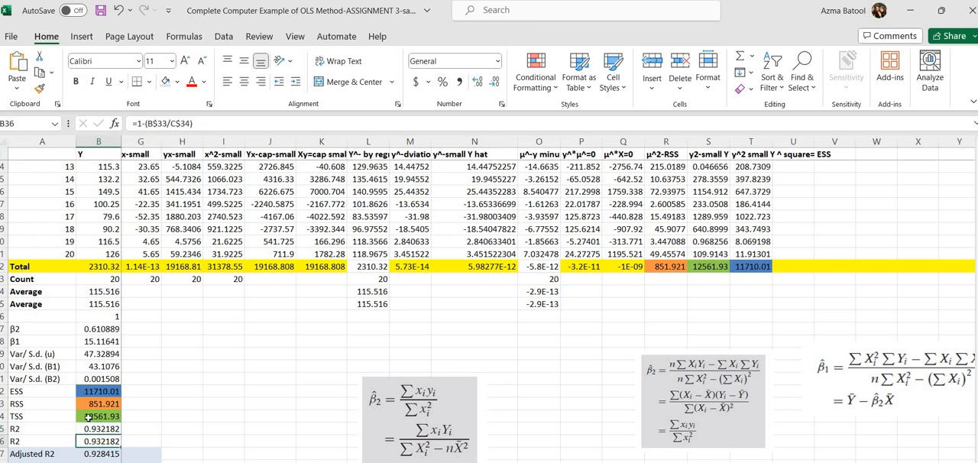